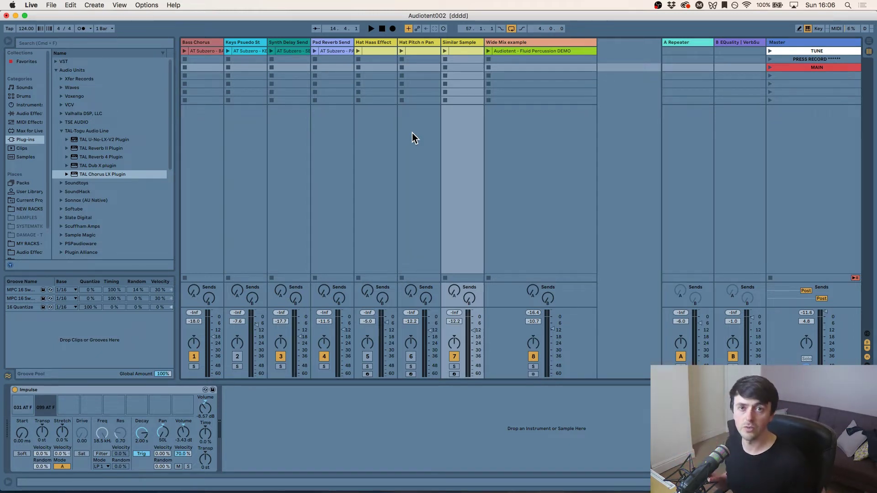
Step: Play the AT Subzero bass clip on the Bass Chorus track with its device chain shown, and stop playback
left_click(318, 408)
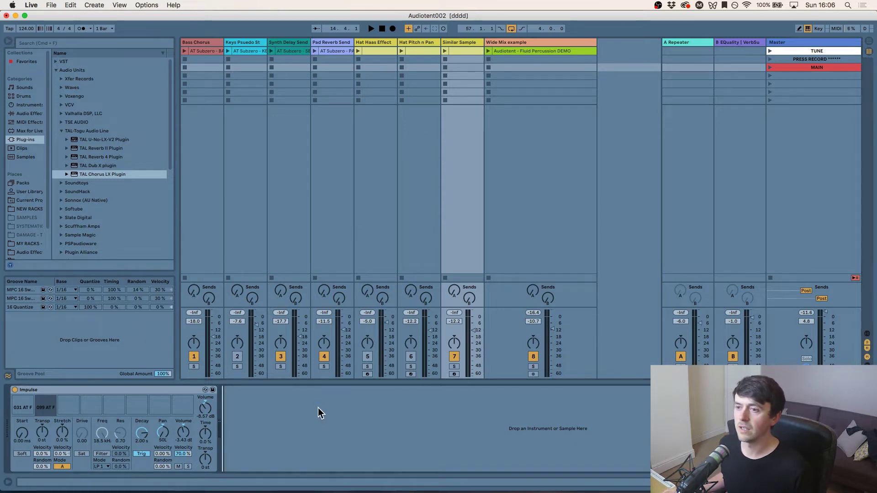
left_click(200, 41)
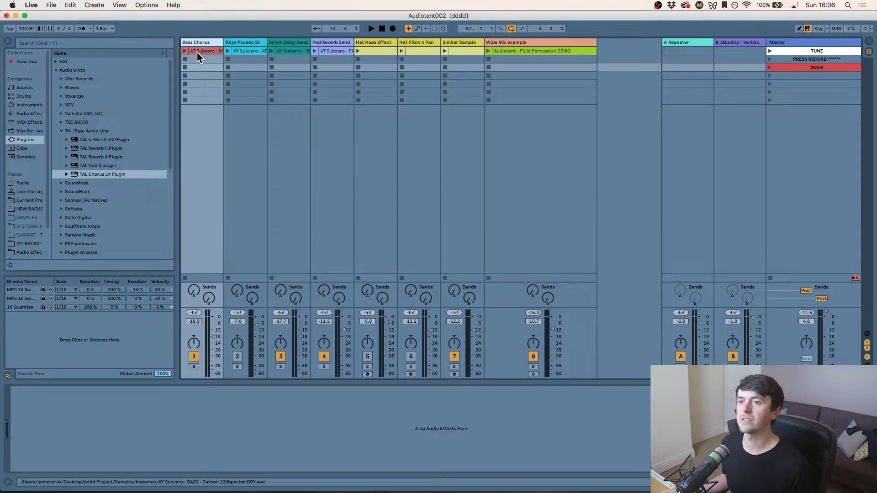
left_click(196, 51)
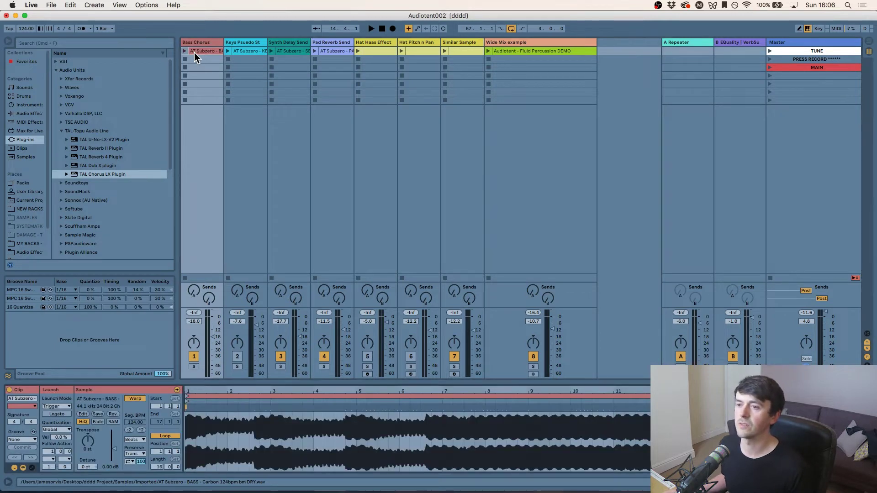
left_click(197, 59)
left_click(199, 53)
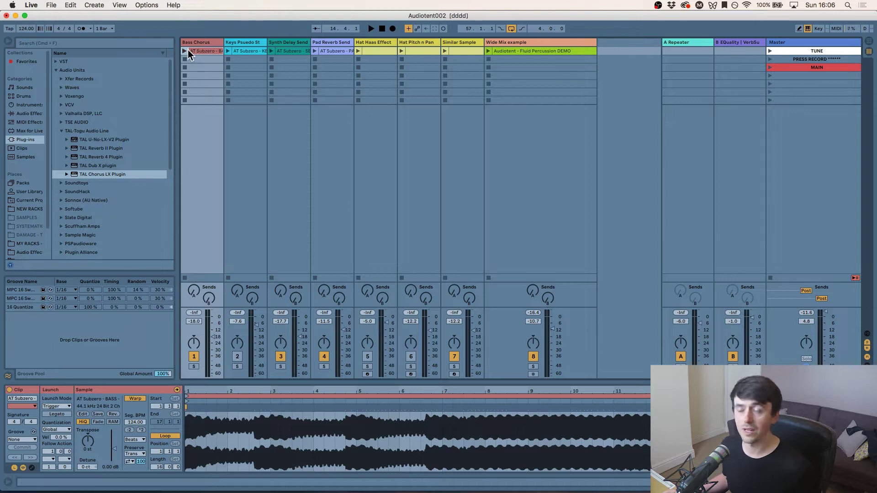
left_click(183, 51)
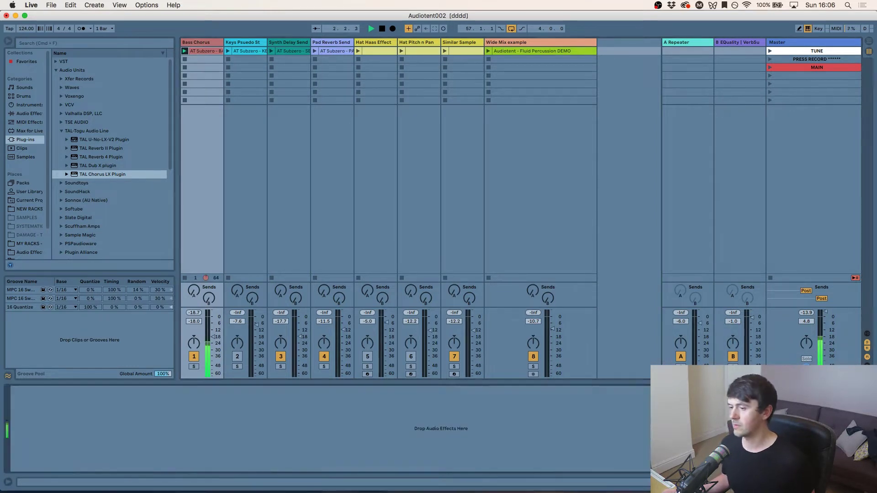
key("shift+Tab")
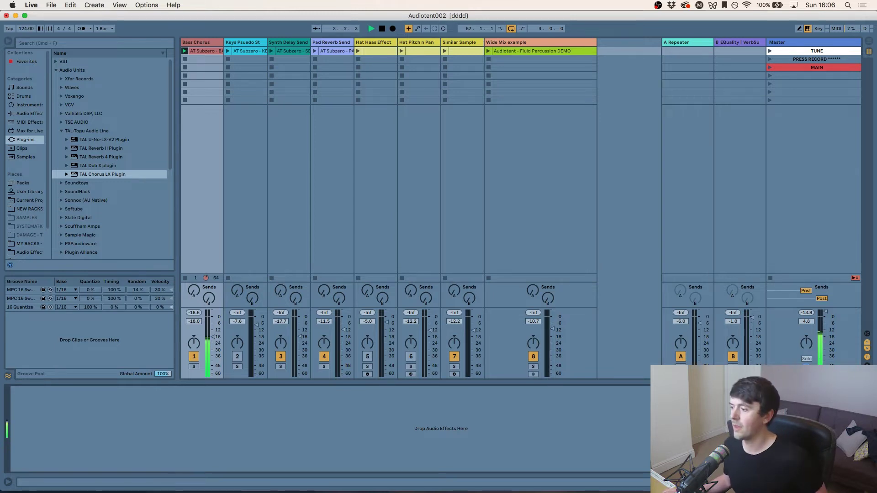
left_click(212, 46)
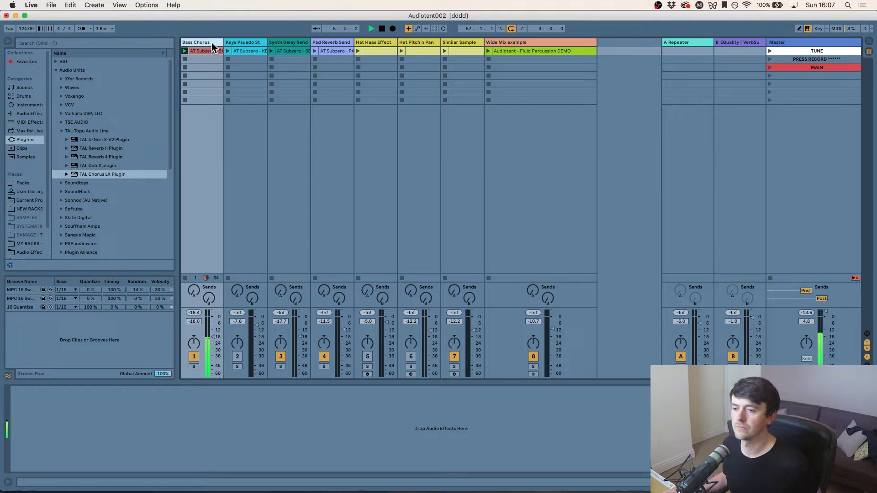
key("space")
Step: Load the TAL Chorus LX plug-in onto the Bass Chorus track and reposition its window
left_click(201, 61)
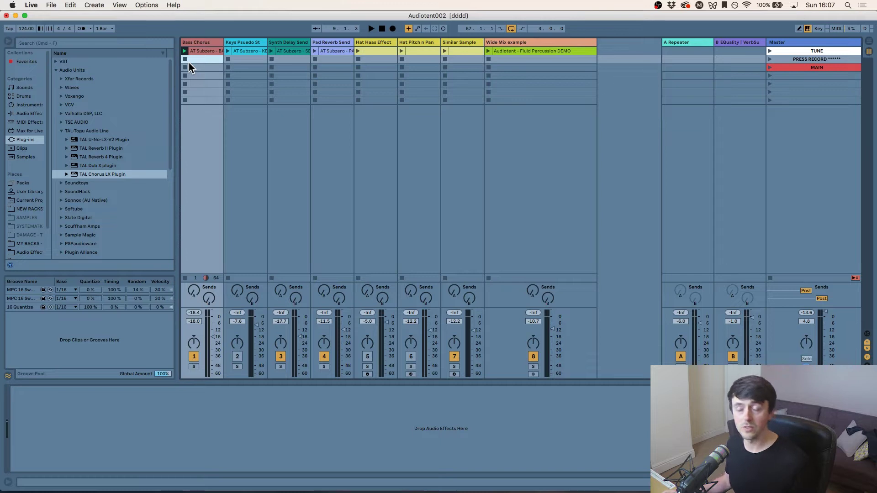
double_click(114, 175)
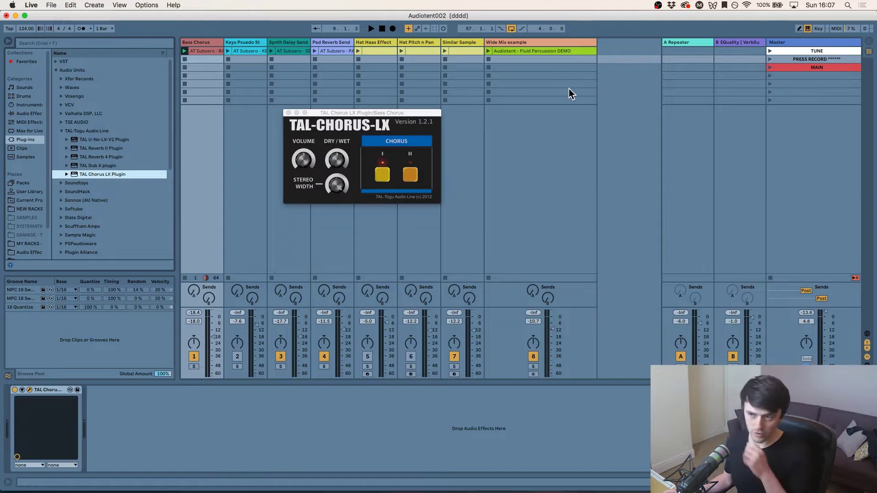
left_click(379, 116)
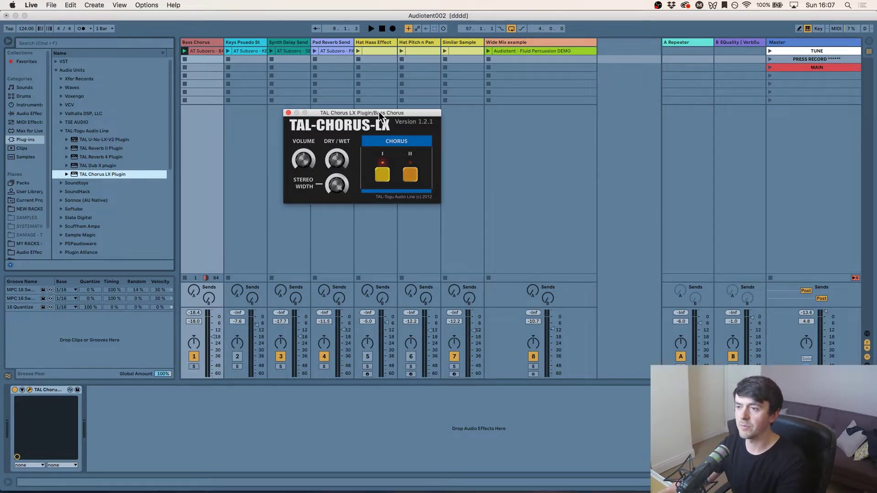
left_click_drag(329, 111, 367, 105)
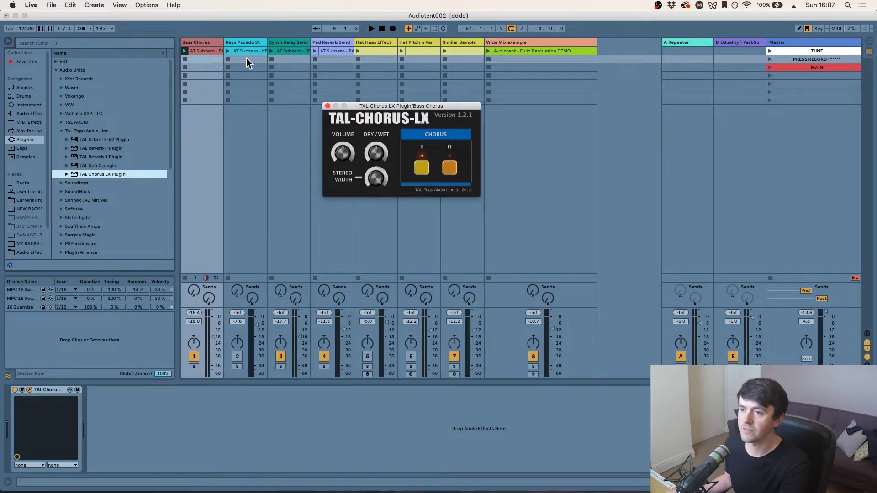
left_click(205, 45)
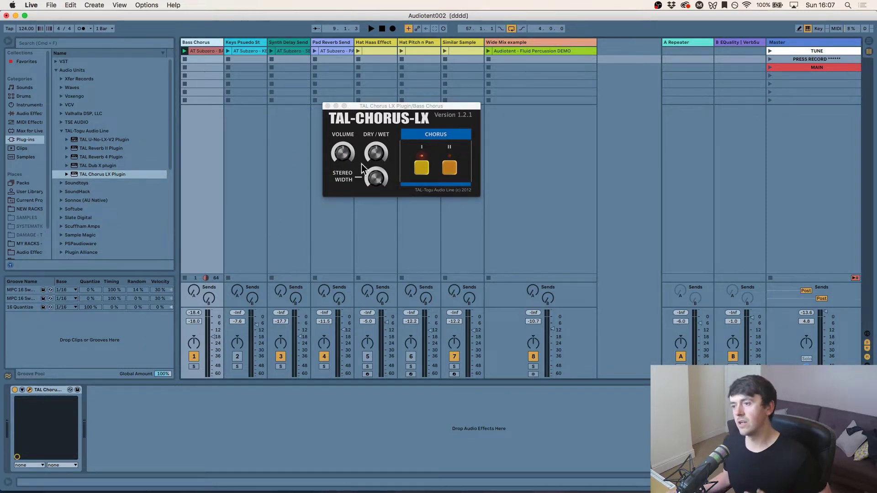
left_click(376, 180)
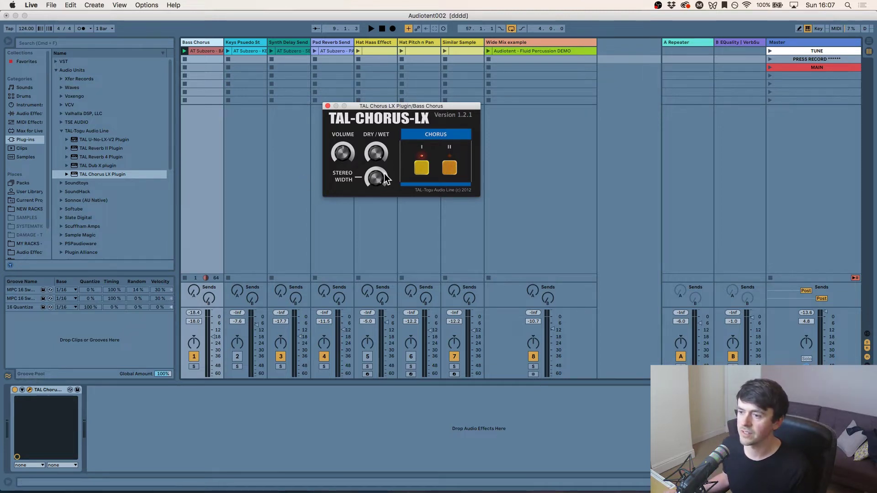
Step: Group TAL Chorus LX into an Audio Effect Rack and rename its chain Wet
right_click(48, 392)
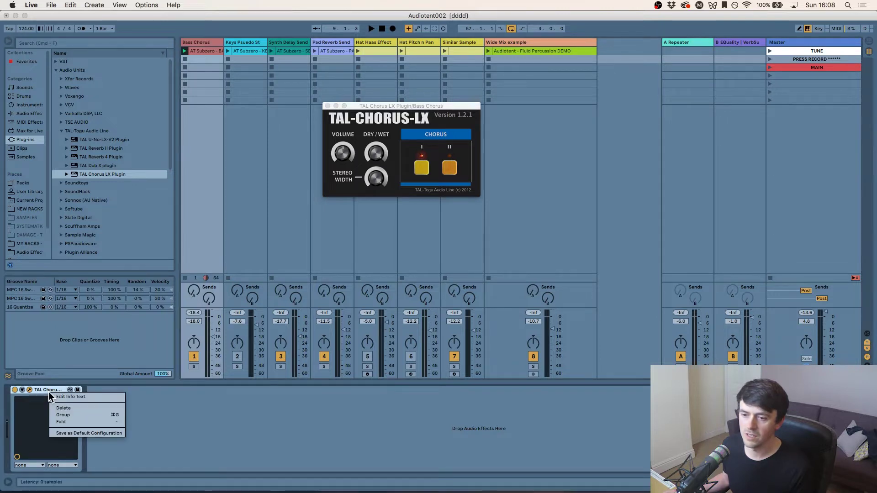
left_click(73, 415)
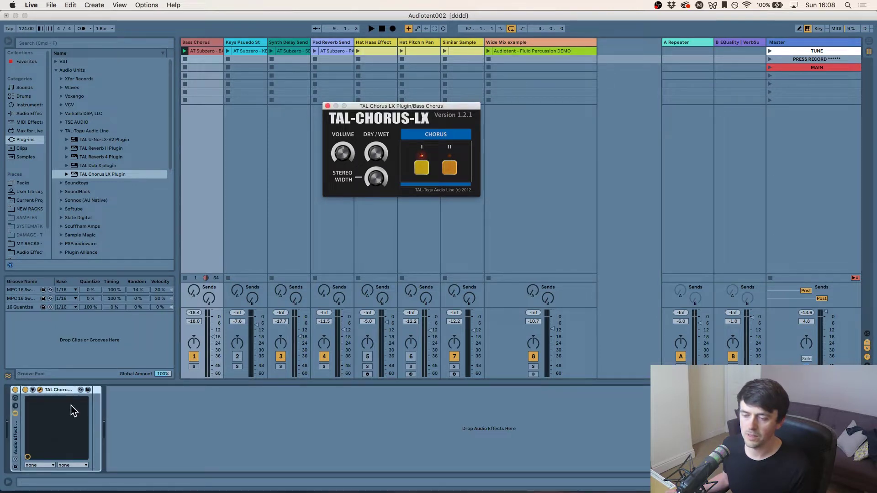
left_click(15, 406)
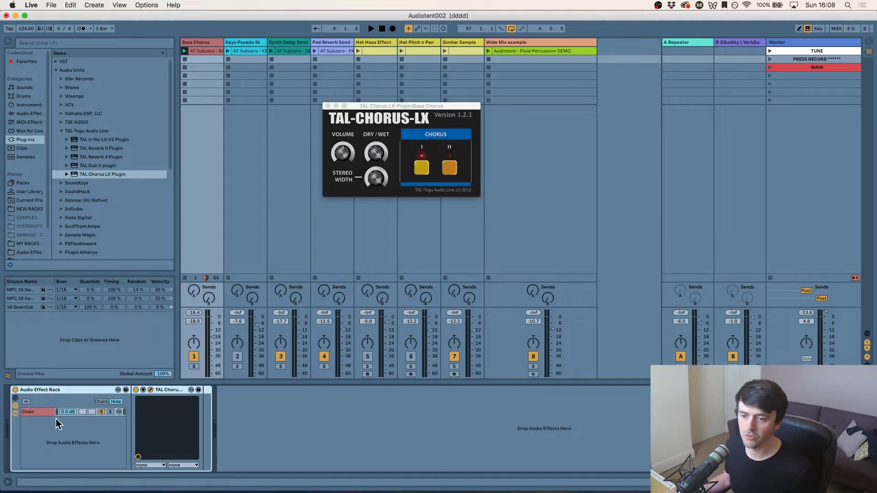
left_click(34, 408)
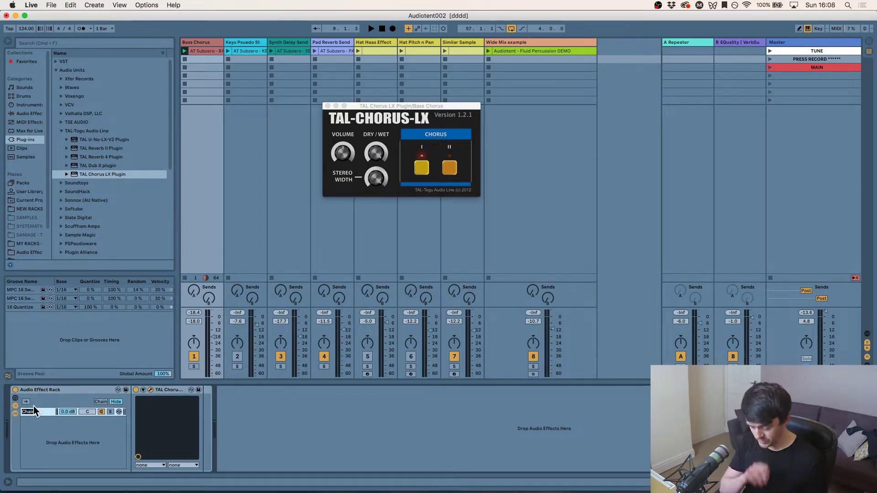
key("super+r")
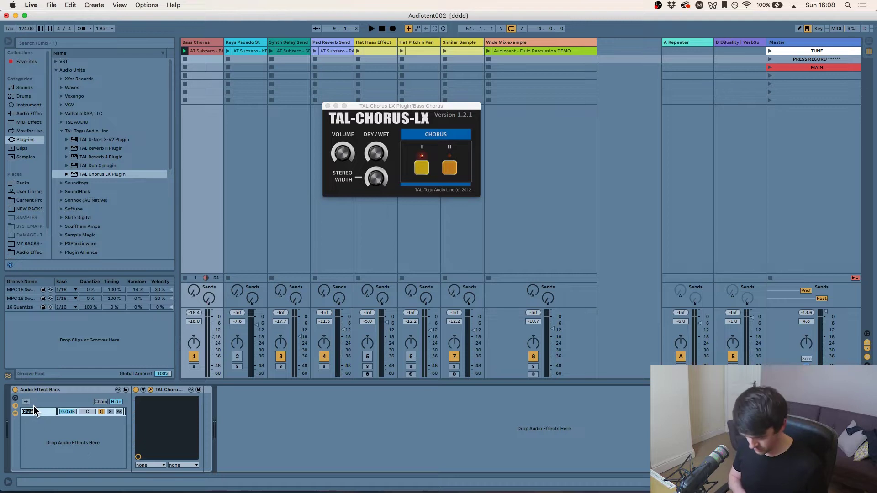
type("Wet")
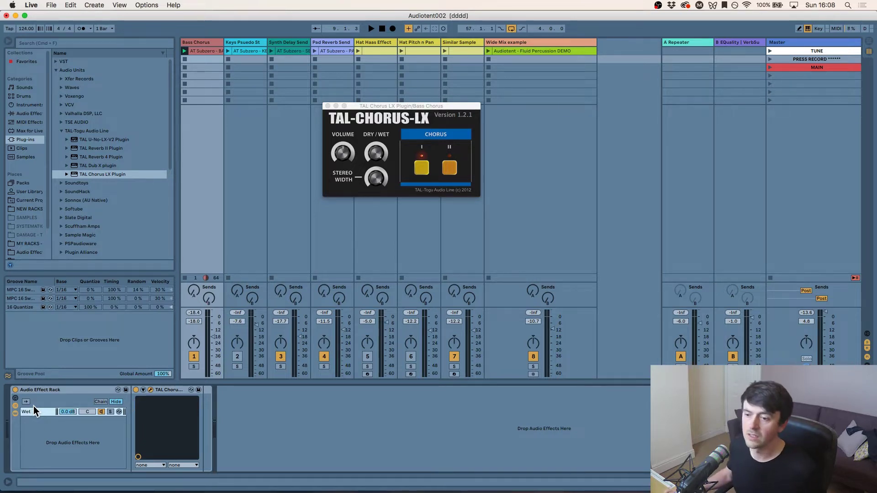
Step: Create a second chain in the Audio Effect Rack and name it Dry
left_click(45, 422)
right_click(47, 424)
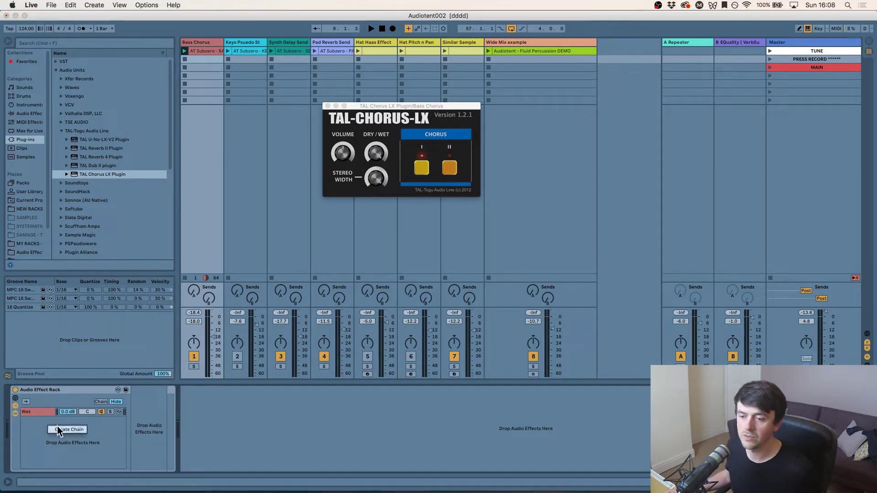
left_click(58, 427)
key("super+r")
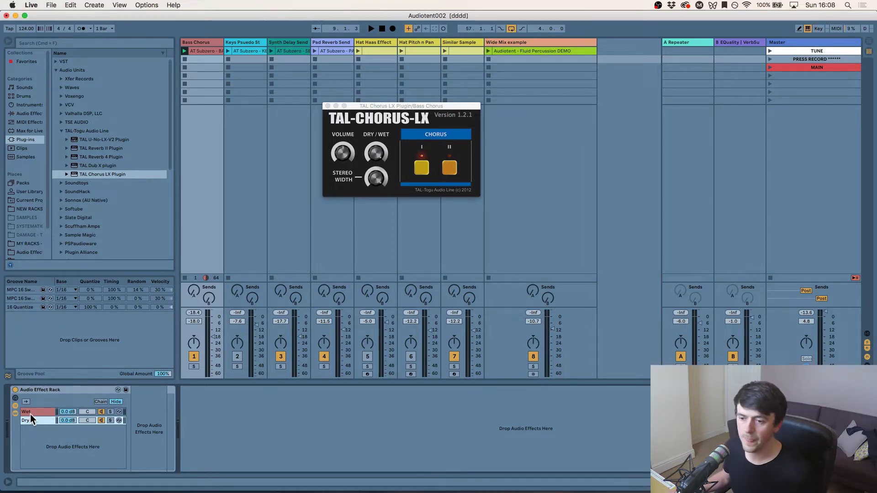
Step: Compare the devices held in the Wet and Dry chains of the rack
left_click(31, 415)
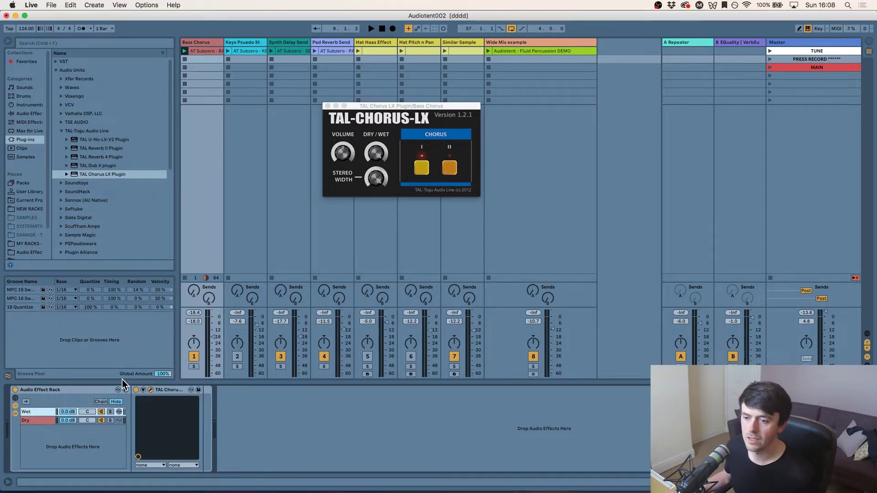
left_click(37, 421)
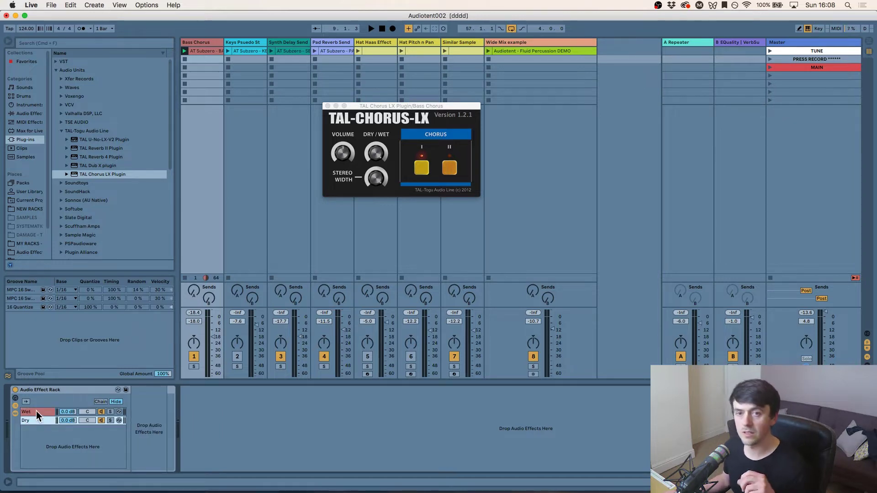
left_click(38, 412)
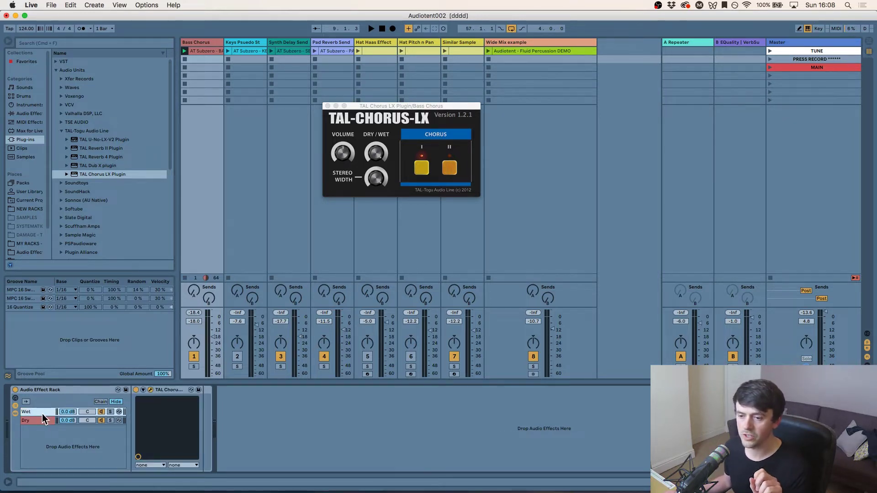
left_click(41, 419)
left_click(40, 411)
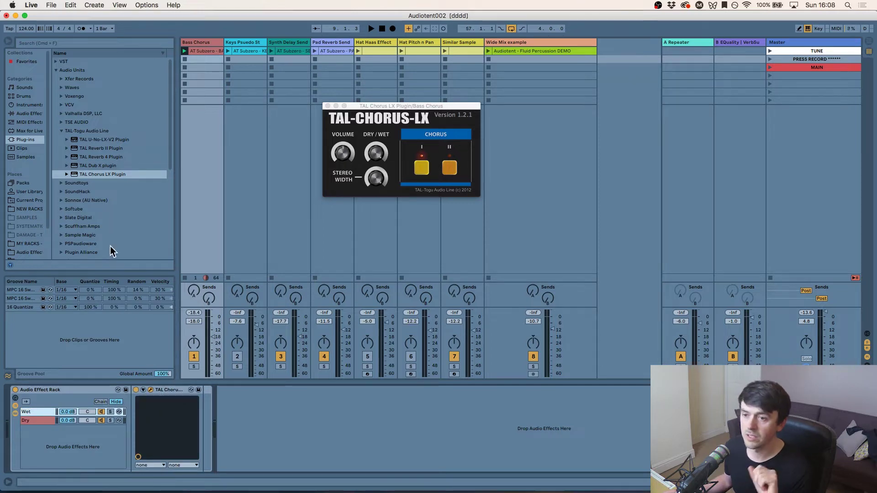
left_click(37, 419)
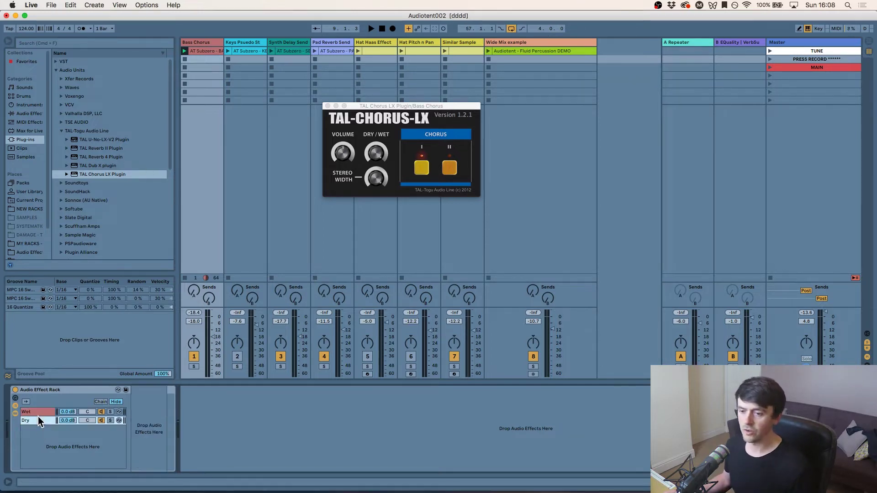
Step: Show the Wet chain's devices and collapse the TAL-Togu Audio Line folder in the plug-in browser
left_click(40, 411)
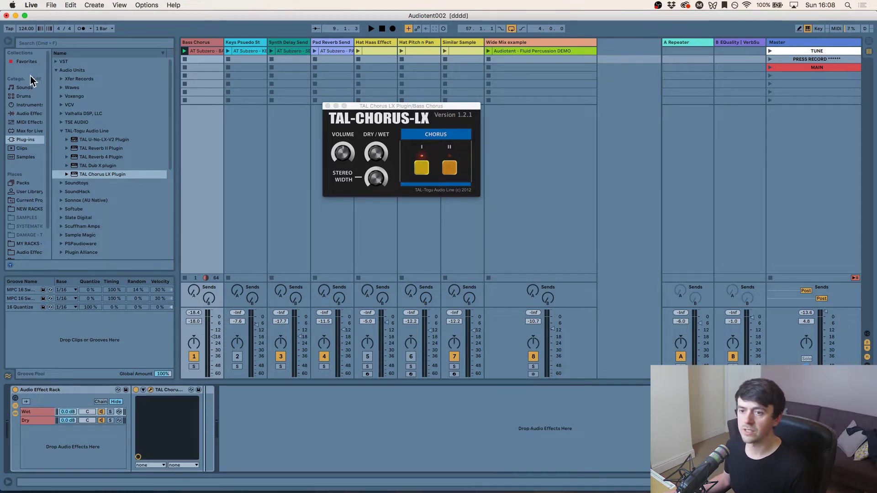
left_click(77, 125)
key("Left")
left_click(81, 130)
key("Left")
Step: Find EQuality among the DMGAudio plug-ins and add it after TAL Chorus LX in the Wet chain
left_click(98, 254)
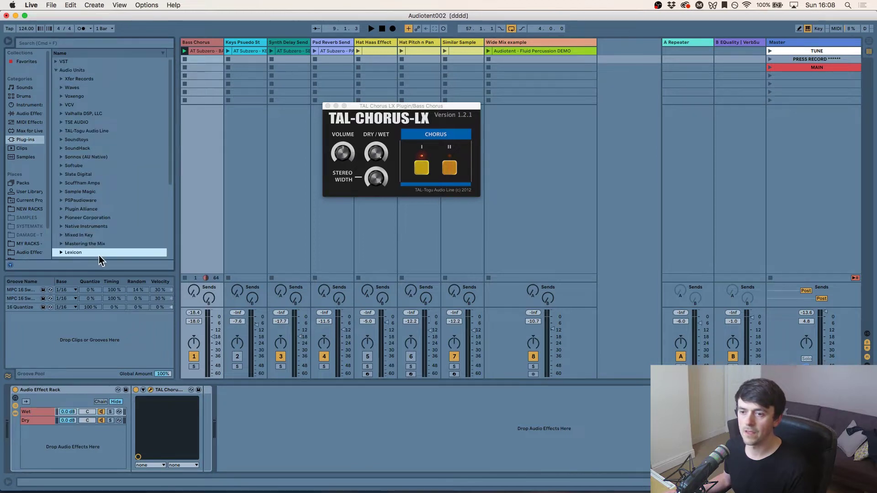
key("Right")
key("Down")
key("Down")
key("Down")
key("Down")
scroll(168, 176, "down", 8)
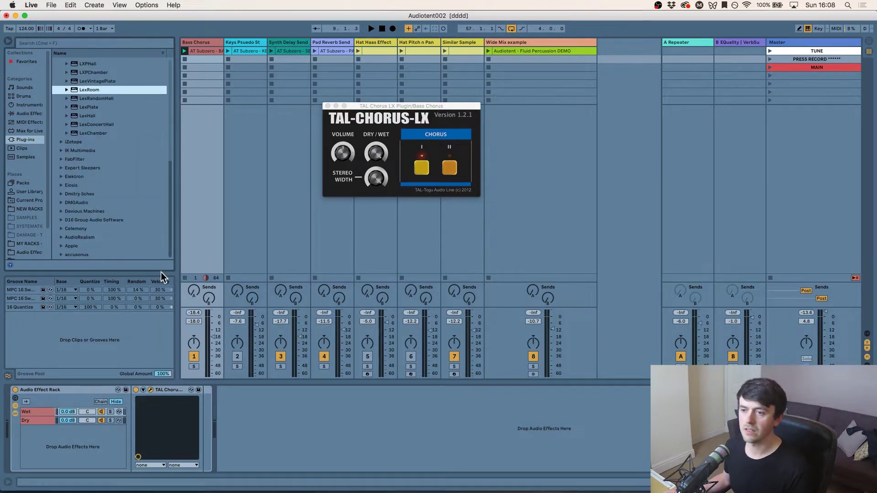
left_click(89, 230)
left_click(86, 202)
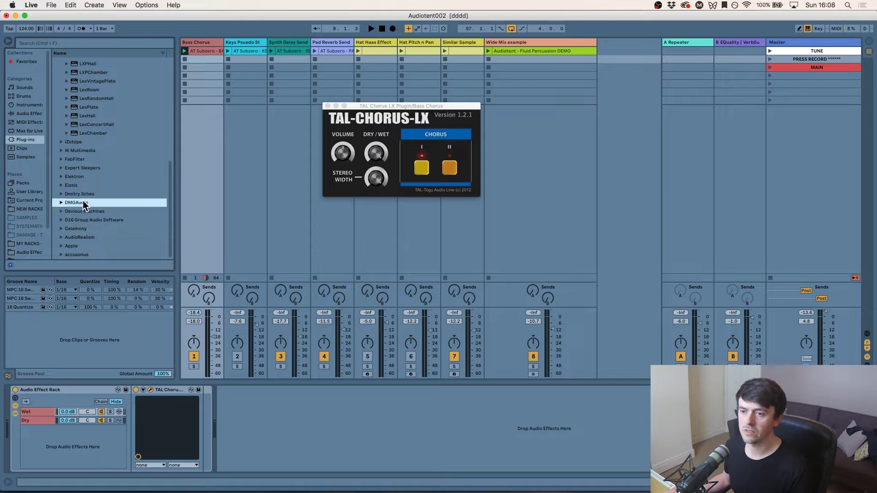
key("Right")
left_click_drag(89, 209, 200, 416)
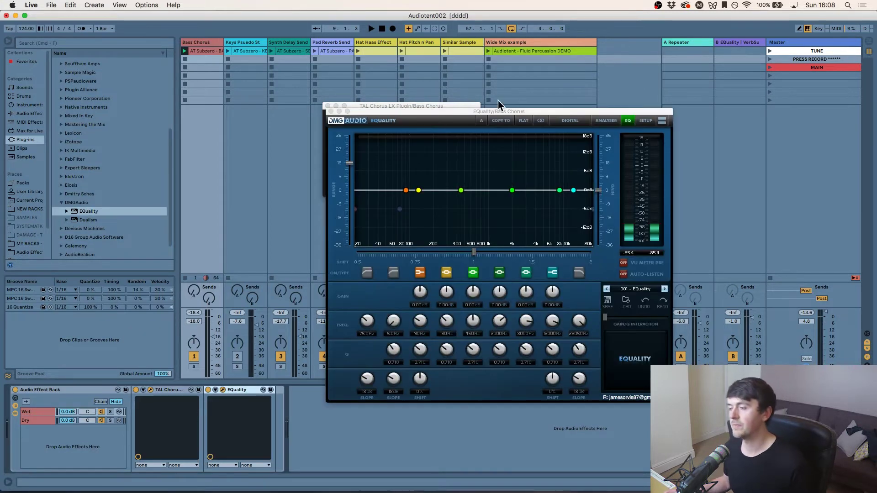
Step: Turn on EQuality's analyser and enable its first high-pass band with a cutoff of about 243 Hz
left_click(604, 121)
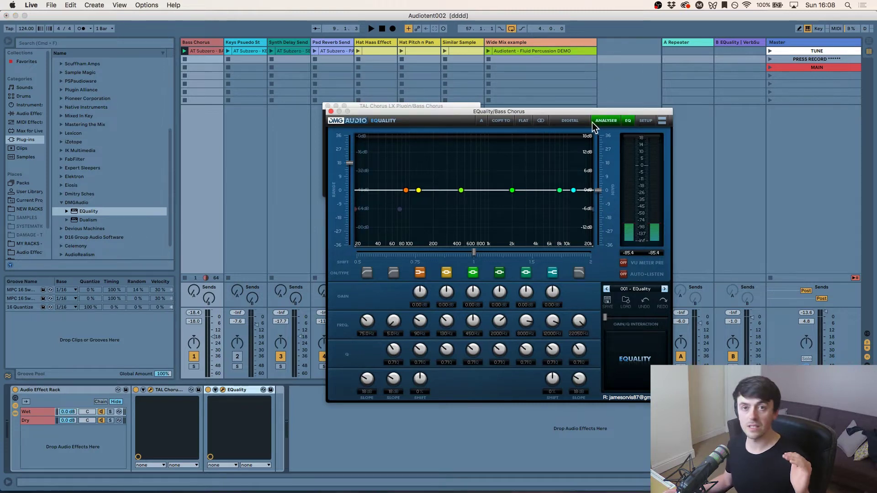
left_click(367, 272)
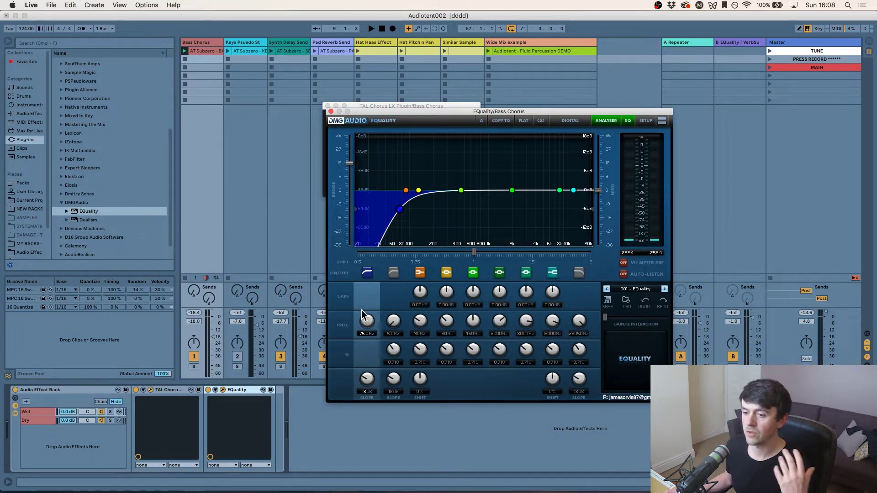
mouse_move(361, 311)
left_mouse_down()
mouse_move(371, 323)
mouse_move(372, 316)
left_mouse_up()
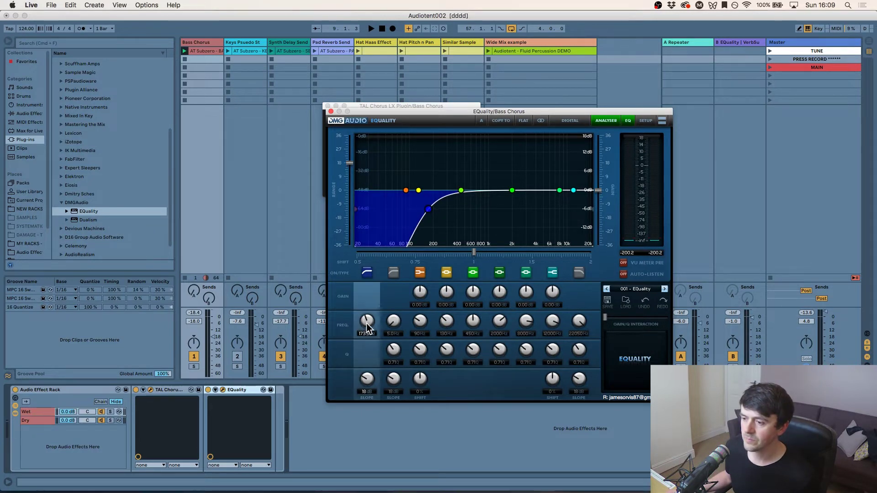
left_click_drag(368, 327, 368, 325)
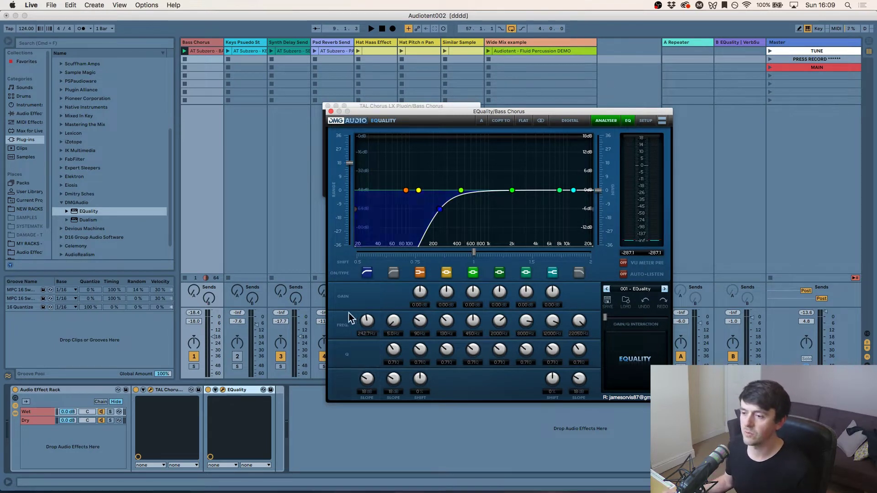
Step: Switch between the rack's Dry and Wet chains to compare their contents, finishing on the Wet chain
left_click(306, 400)
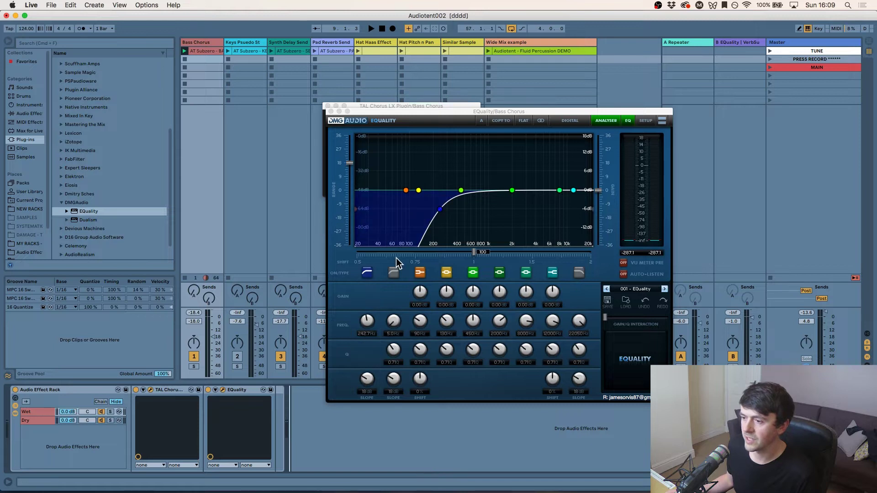
left_click(51, 420)
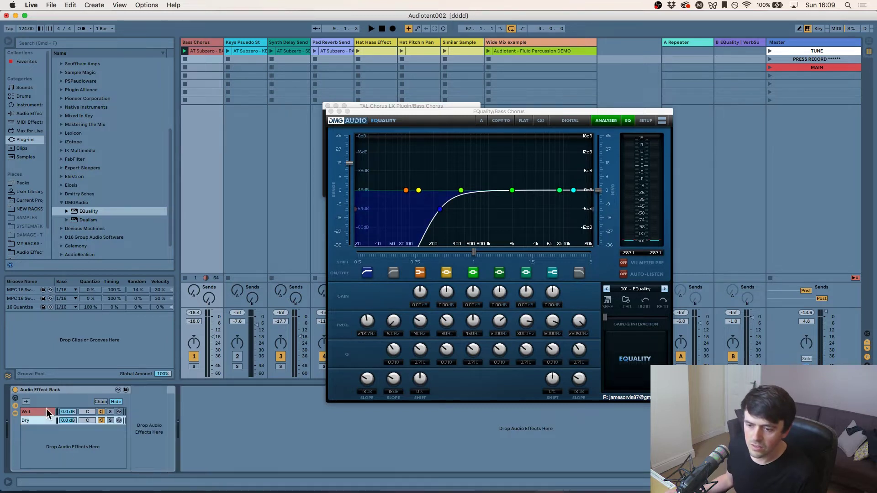
left_click(39, 411)
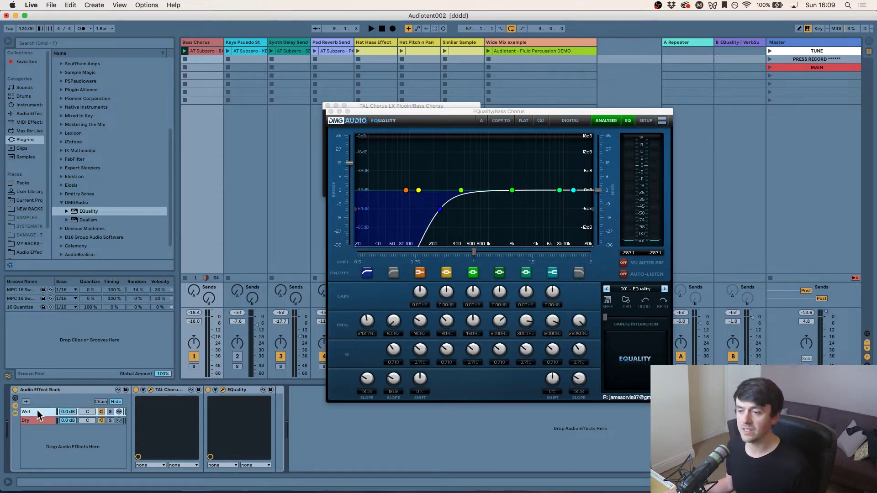
left_click(45, 420)
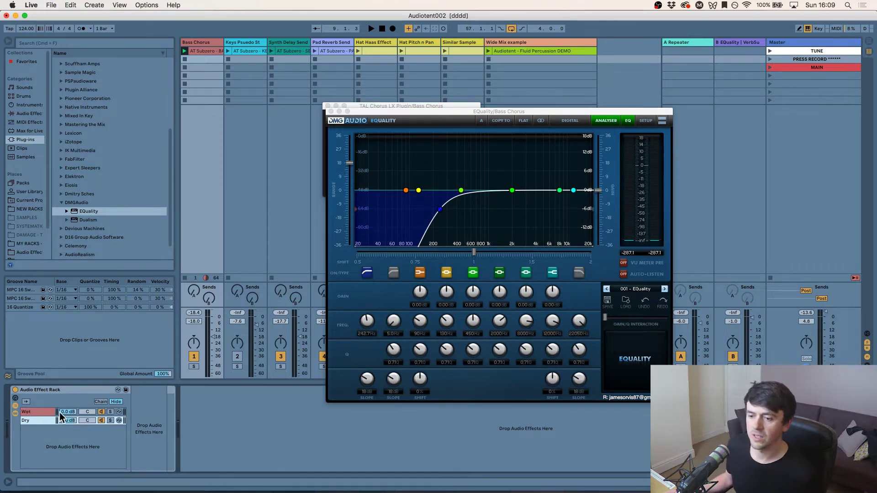
left_click(50, 412)
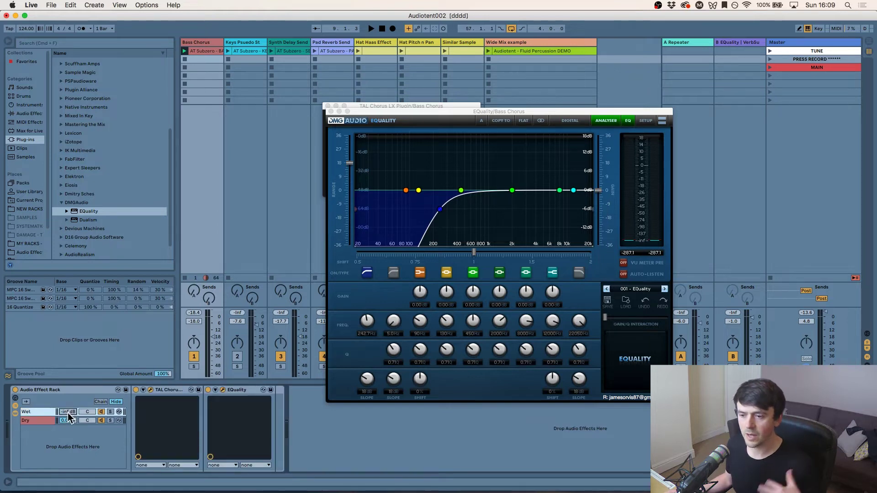
Step: Lower the Wet chain's volume to -4.3 dB while the bass clip plays, and stop playback
key("space")
mouse_move(67, 412)
left_mouse_down()
mouse_move(68, 357)
mouse_move(71, 415)
left_mouse_up()
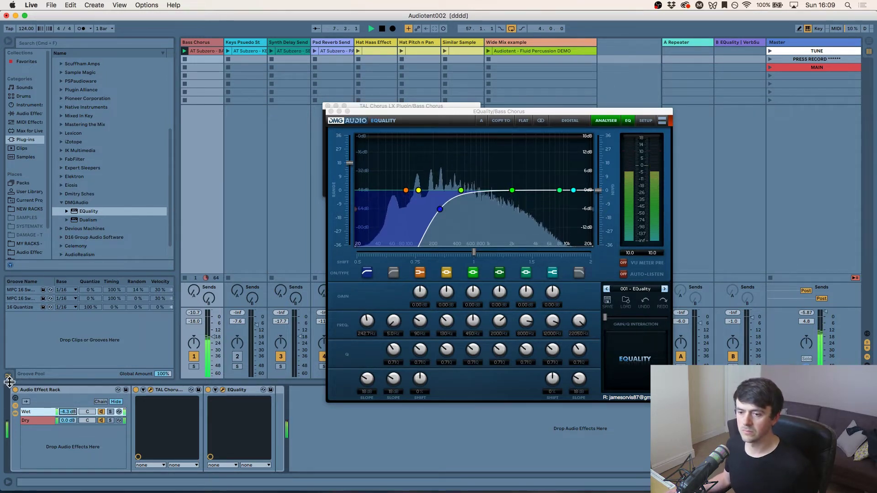
key("space")
Step: Play the bass with the Audio Effect Rack bypassed, re-enable it to compare, and stop playback
left_click(15, 390)
key("space")
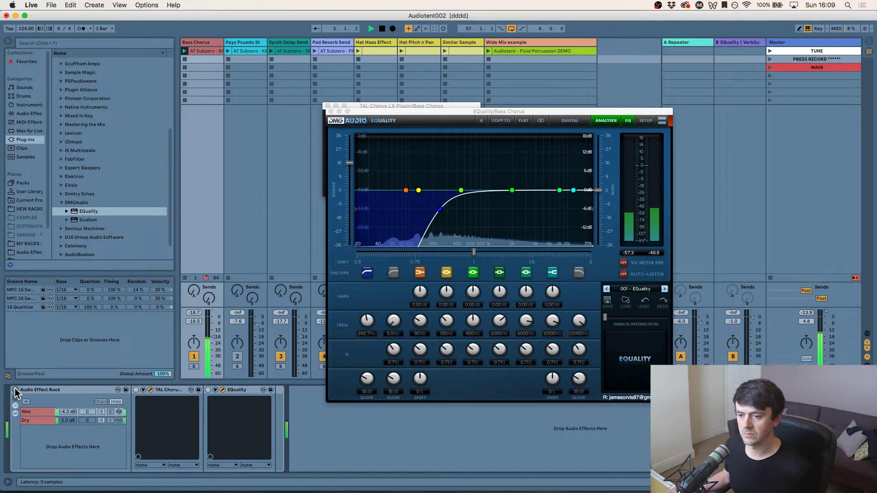
left_click(15, 390)
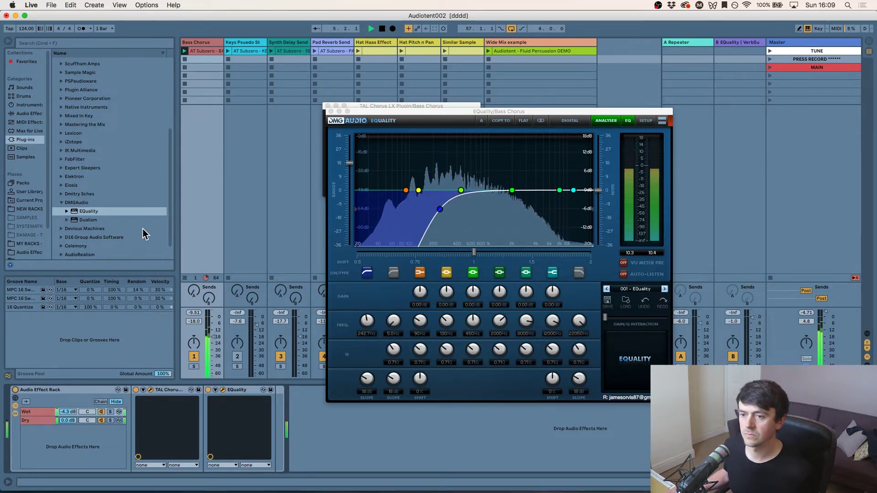
key("space")
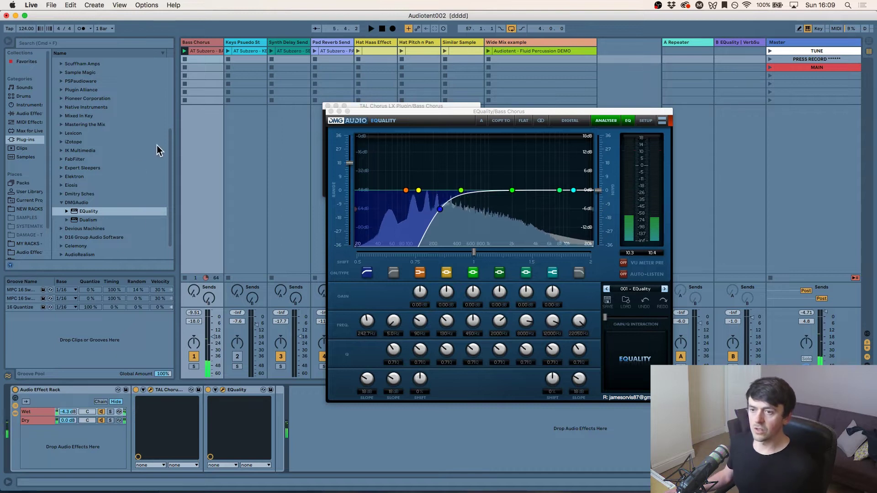
Step: Add a second EQuality after the rack on the bass track and close the two earlier plug-in windows
scroll(173, 139, "up", 1)
scroll(173, 139, "up", 1)
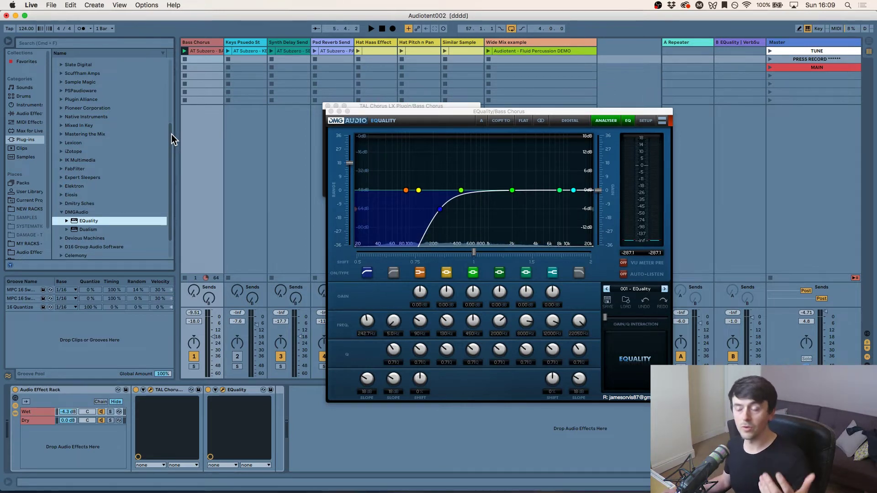
left_click_drag(92, 221, 297, 447)
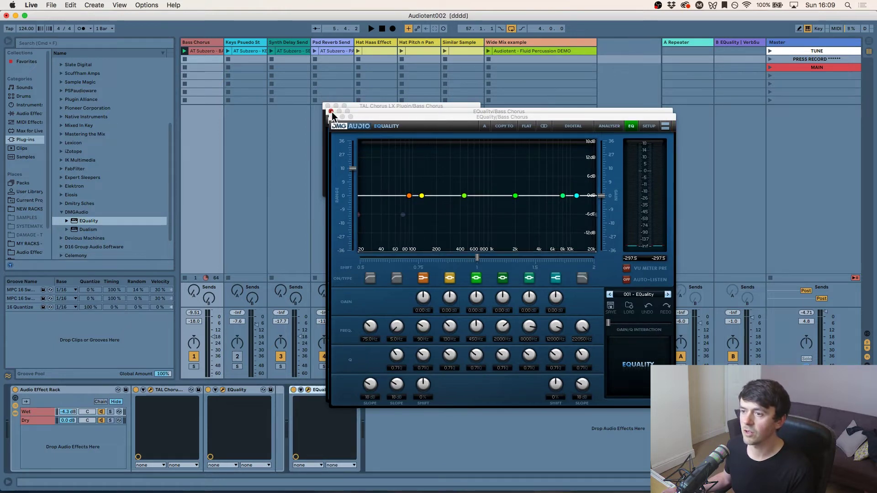
left_click(331, 111)
left_click(329, 105)
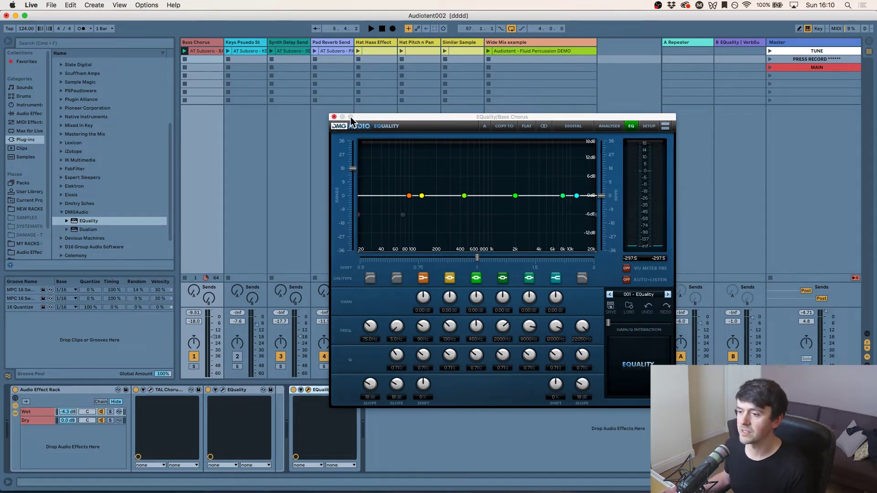
Step: Set the new EQuality's high shelf to 240 Hz with about -1.62 dB gain and play the bass
double_click(554, 339)
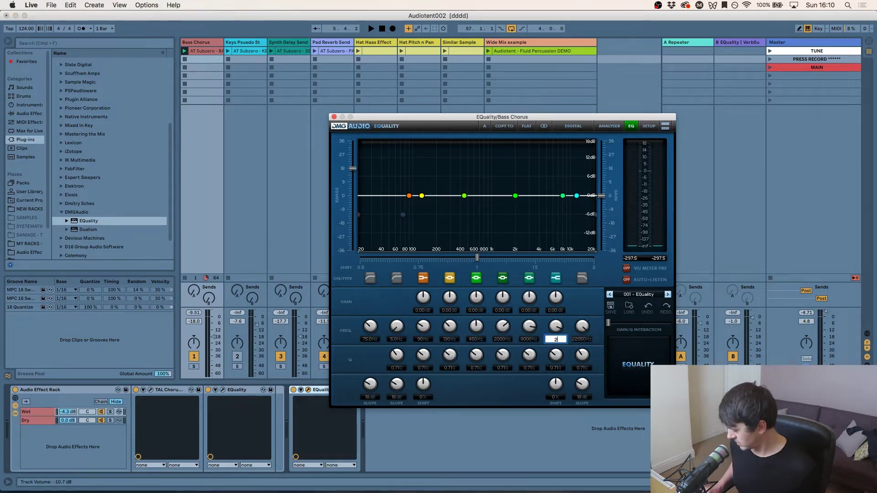
key("Return")
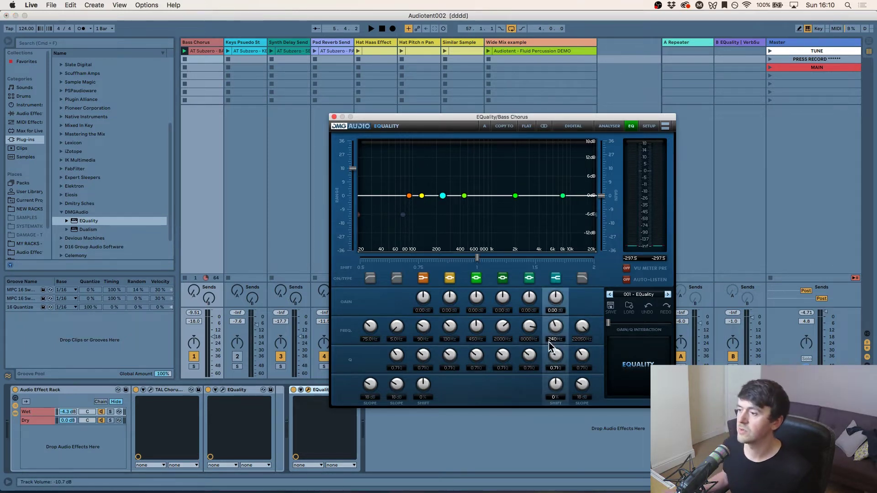
left_click_drag(556, 299, 555, 301)
key("space")
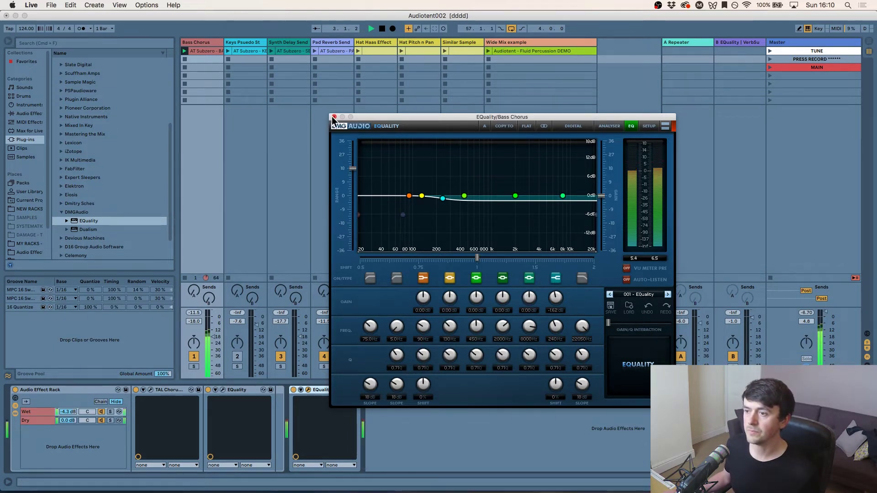
Step: Hide the browser and close the EQuality window
left_click(7, 39)
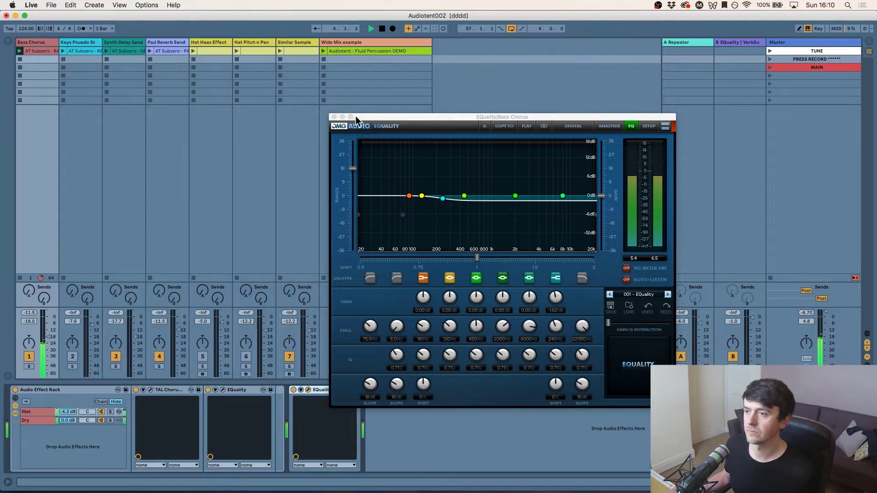
left_click(334, 117)
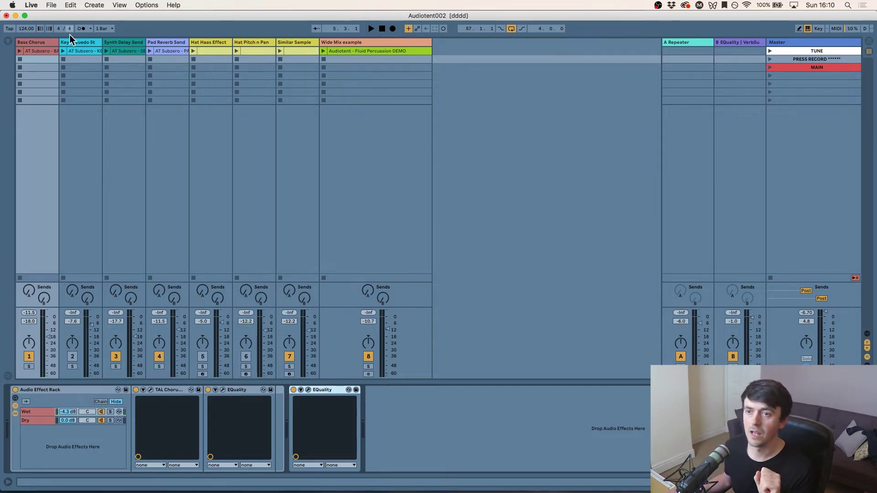
Step: Show the Keys Psuedo St track's devices, launch its clip and activate the track
left_click(78, 44)
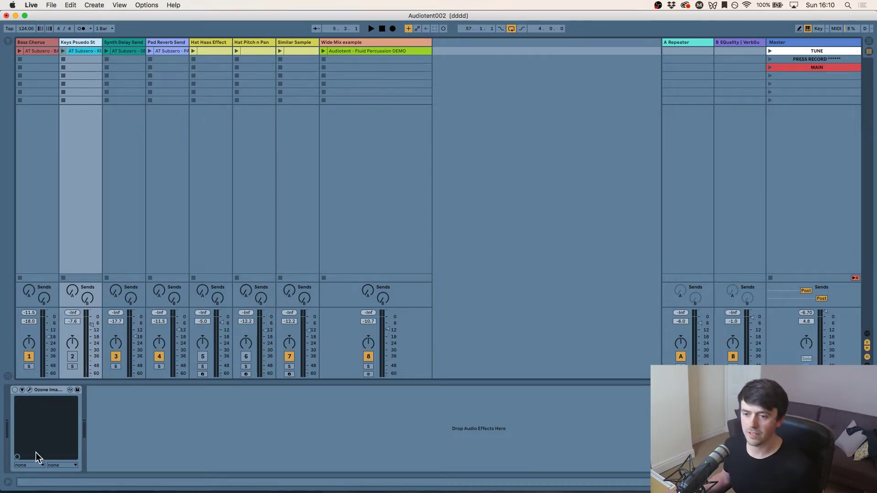
left_click(194, 425)
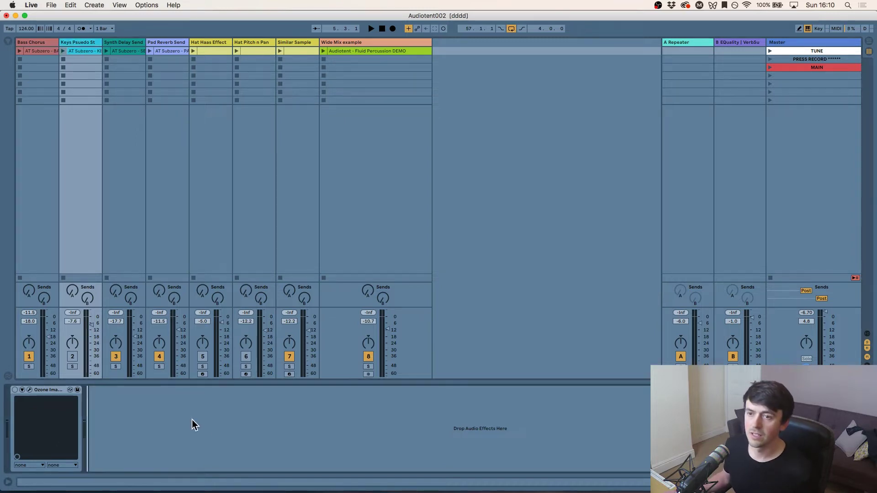
left_click(63, 51)
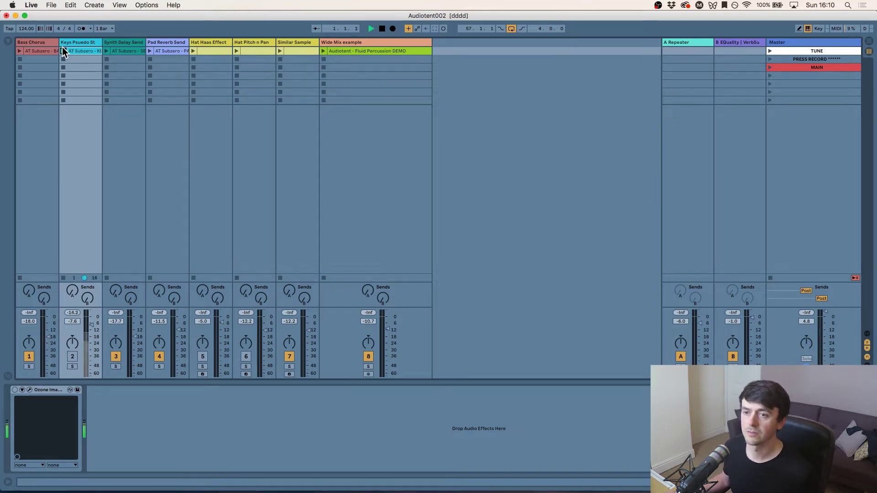
left_click(72, 356)
left_click(73, 356)
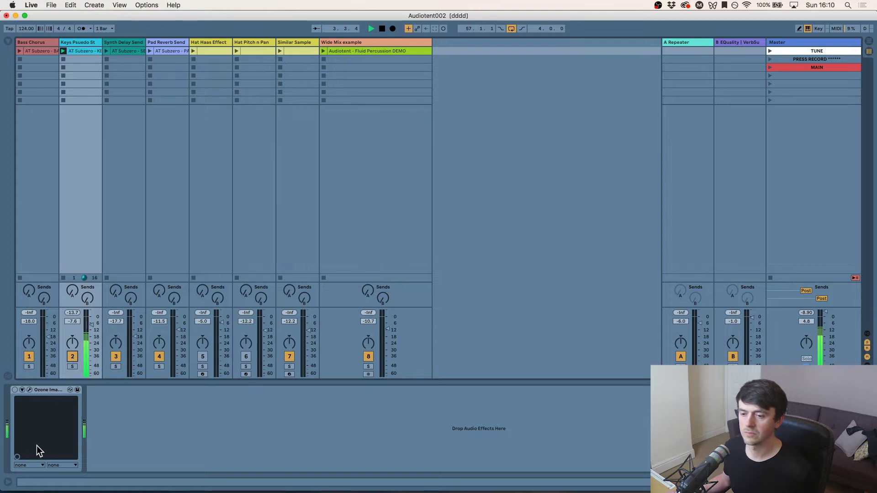
Step: Stop playback, enable Ozone Imager on the keys track and open its window, shifting it slightly to one side
left_click(40, 395)
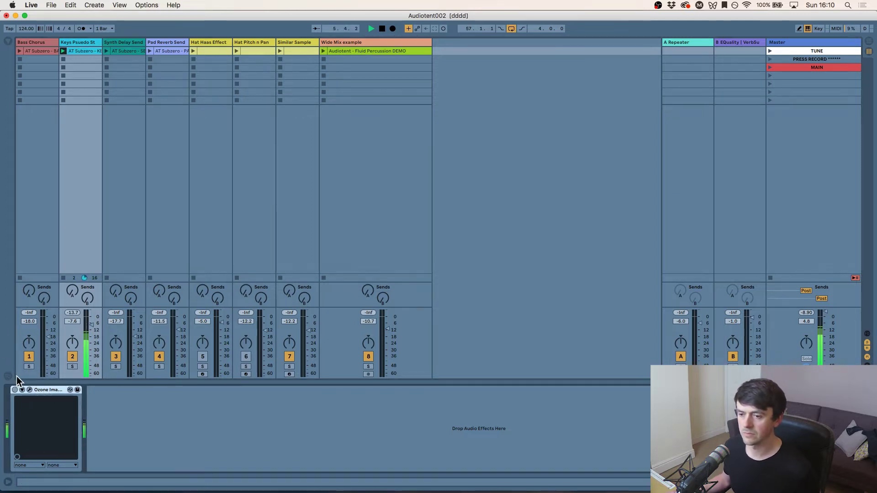
key("space")
left_click(15, 390)
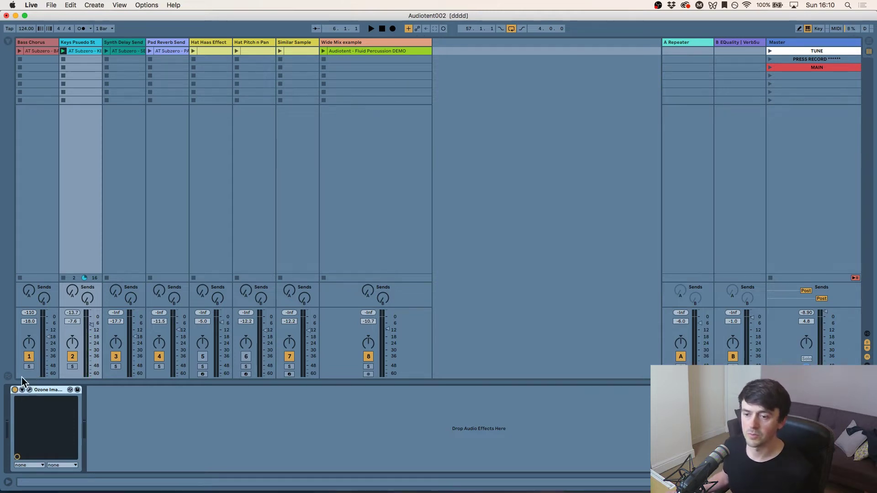
left_click(30, 390)
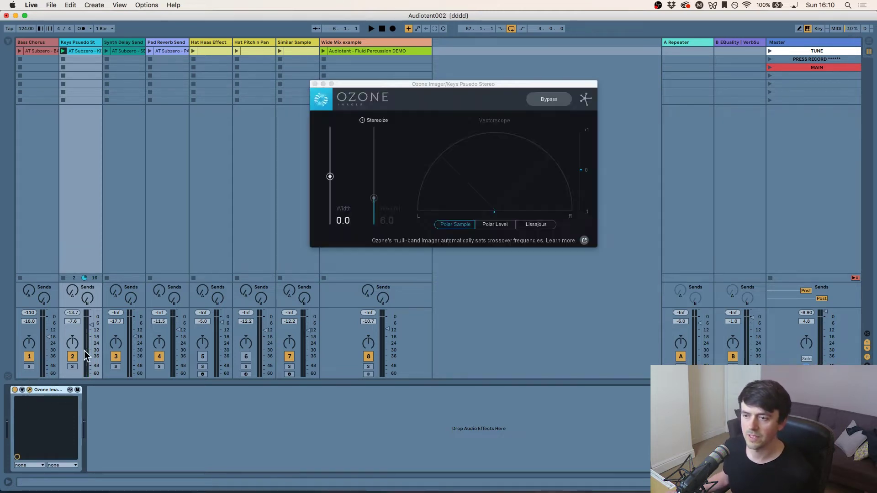
left_click(396, 93)
left_click_drag(395, 91, 369, 100)
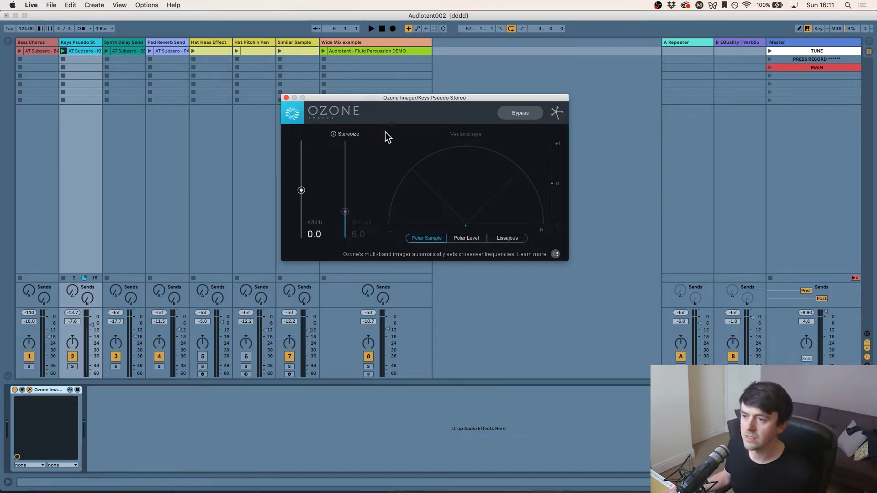
Step: Turn on Stereoize in Ozone Imager and play the keys to check the vectorscope at zero width
left_click(333, 134)
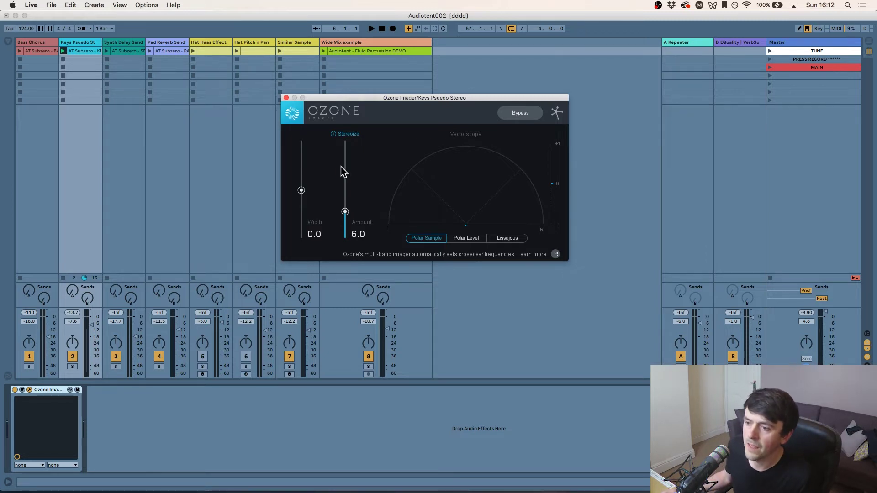
left_click(211, 386)
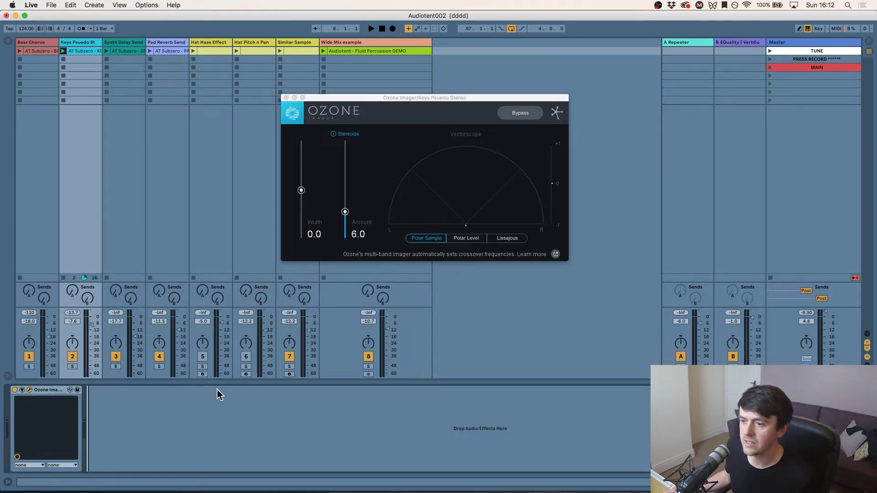
key("space")
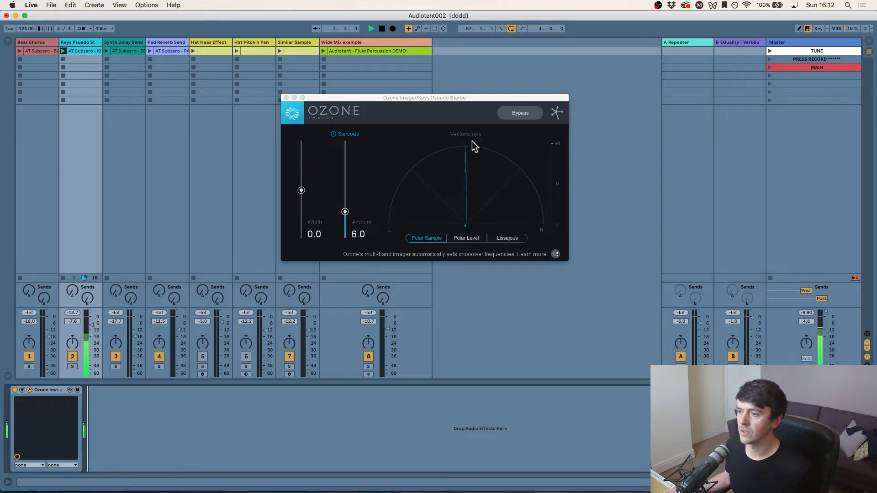
key("space")
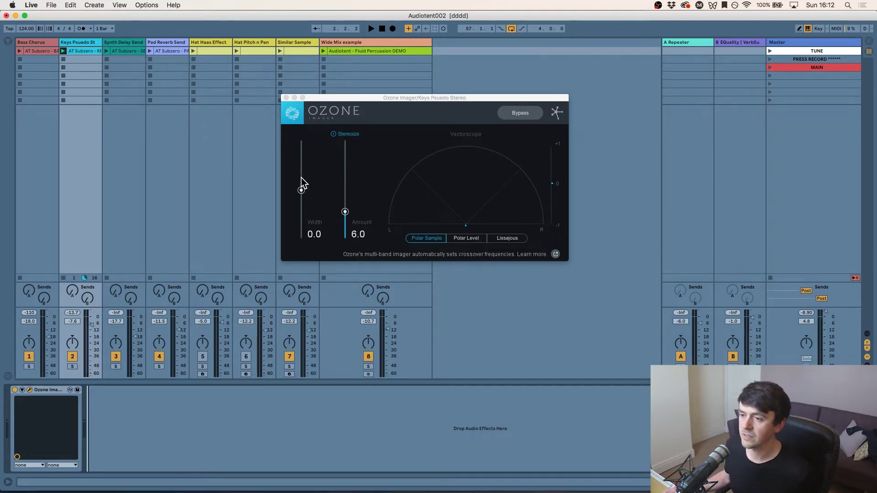
Step: Raise Ozone Imager's Width to 100.0 while the keys play, and stop playback
key("space")
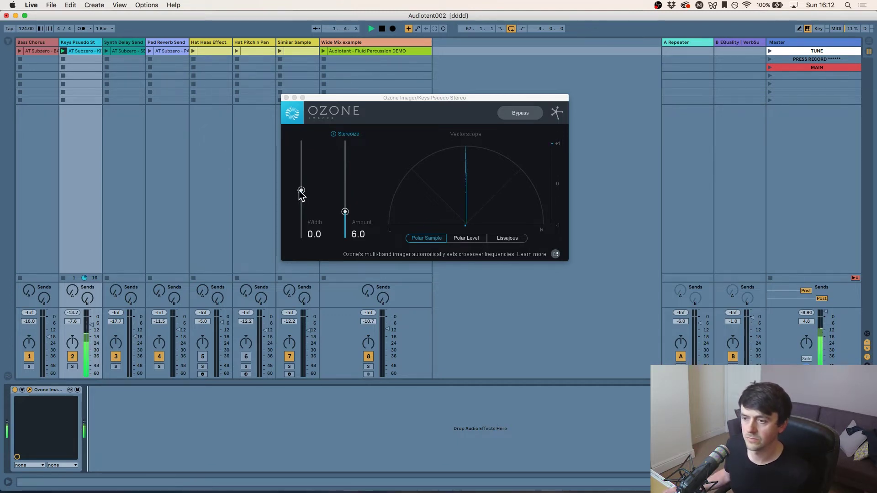
left_click_drag(300, 191, 302, 155)
left_click_drag(305, 151, 307, 134)
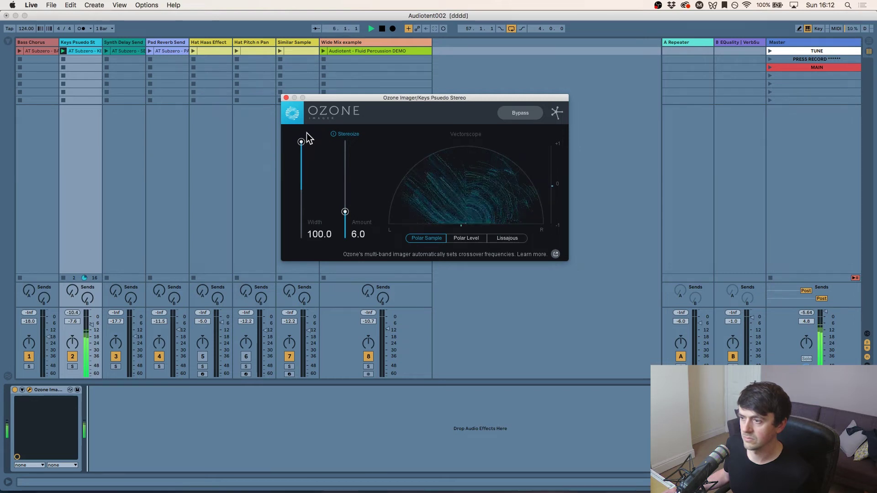
key("space")
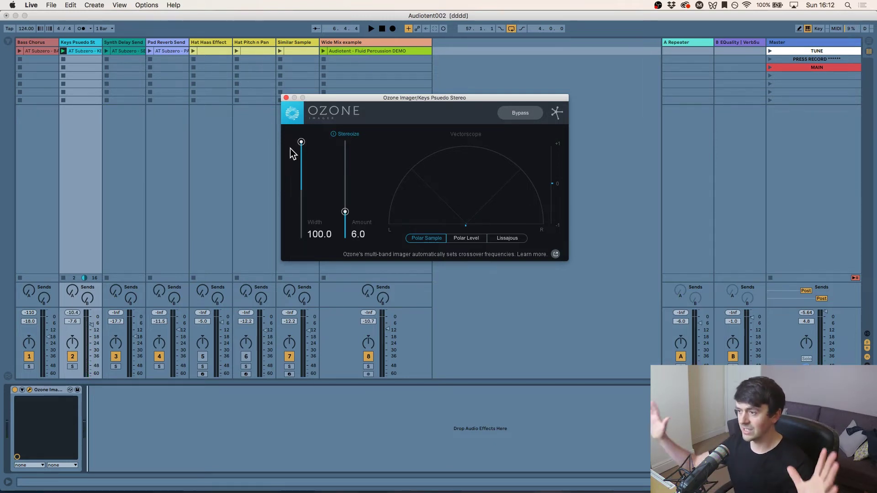
Step: Set Ozone Imager's Width to about 49.1 and audition the keys
left_click_drag(300, 141, 305, 169)
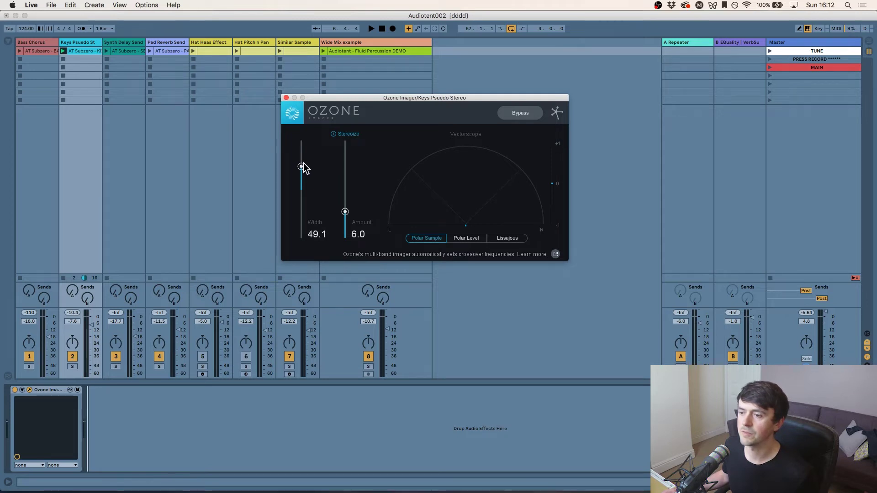
key("space")
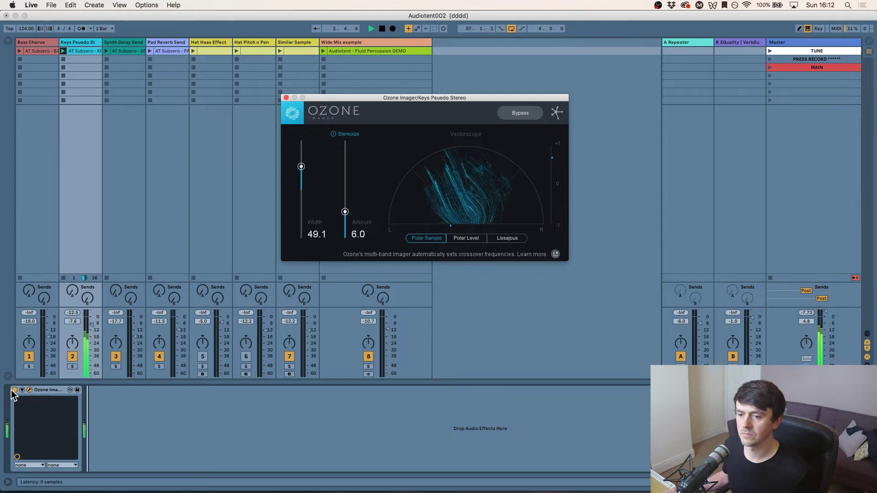
key("space")
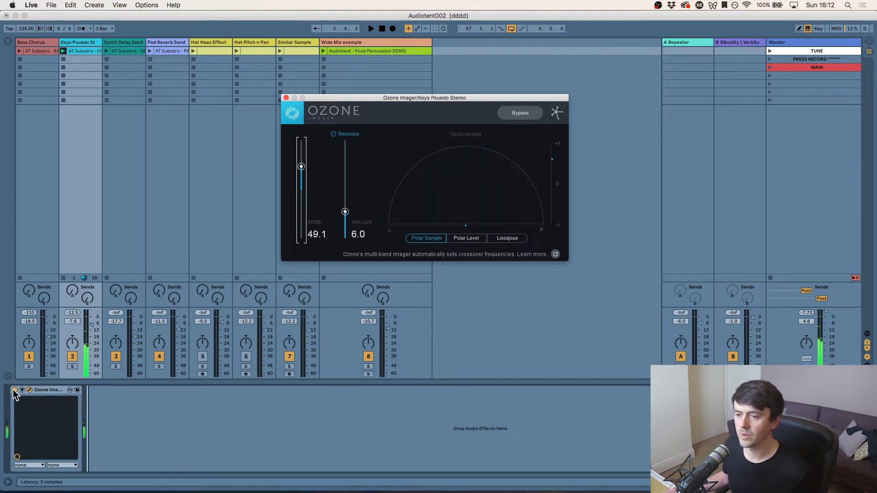
Step: Play the keys with Ozone Imager bypassed and re-enabled to compare the two, and stop playback
left_click(14, 391)
key("space")
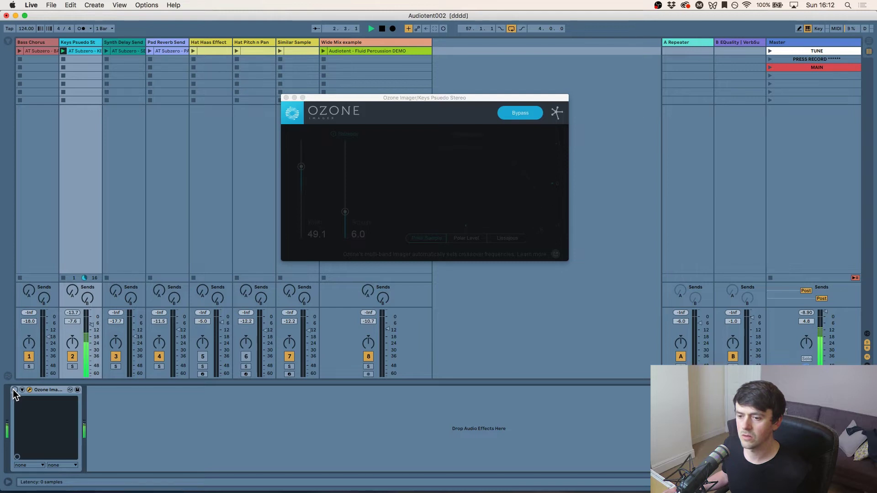
left_click(14, 390)
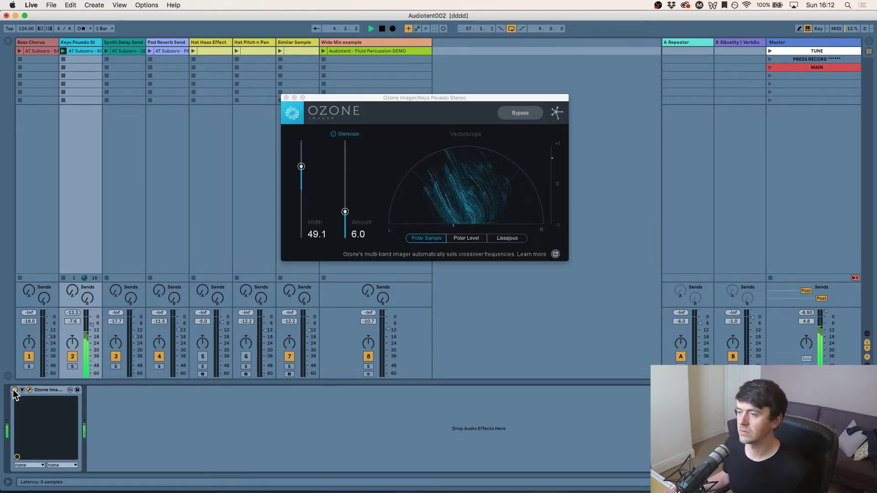
key("space")
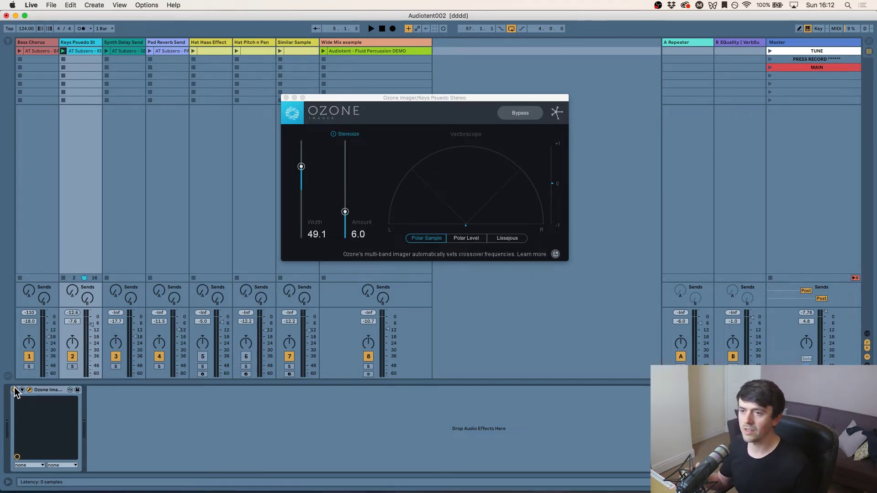
Step: Turn off Ozone Imager on the keys track, close its window, and select the Synth Delay Send track
left_click(15, 390)
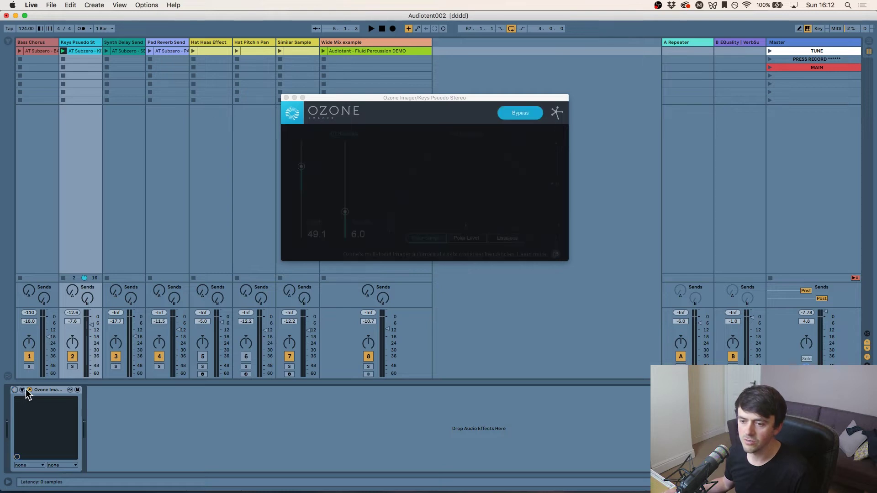
left_click(29, 390)
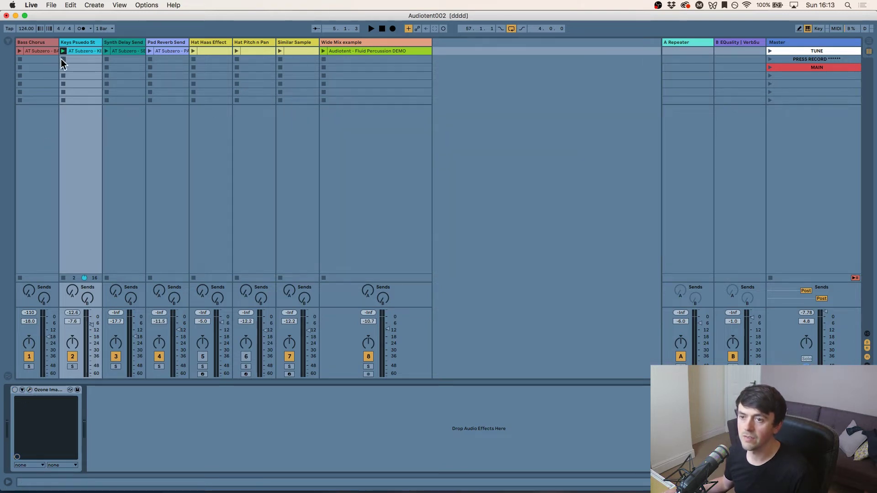
left_click(120, 43)
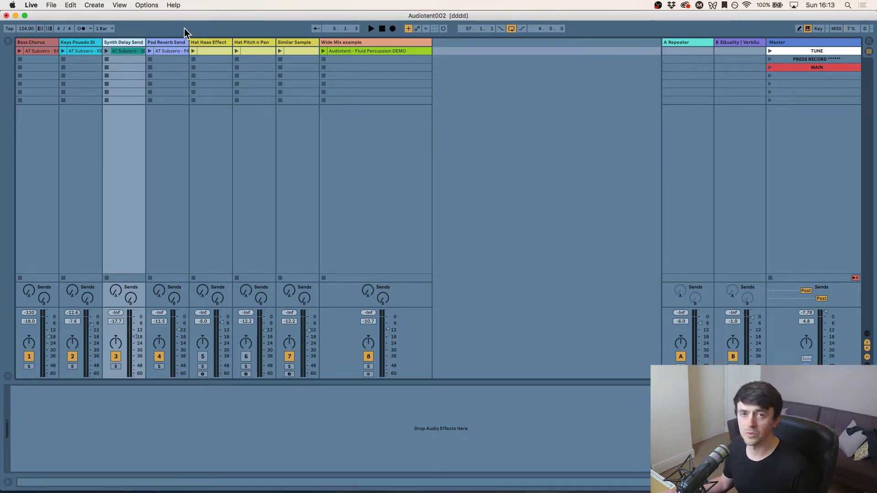
left_click(119, 48)
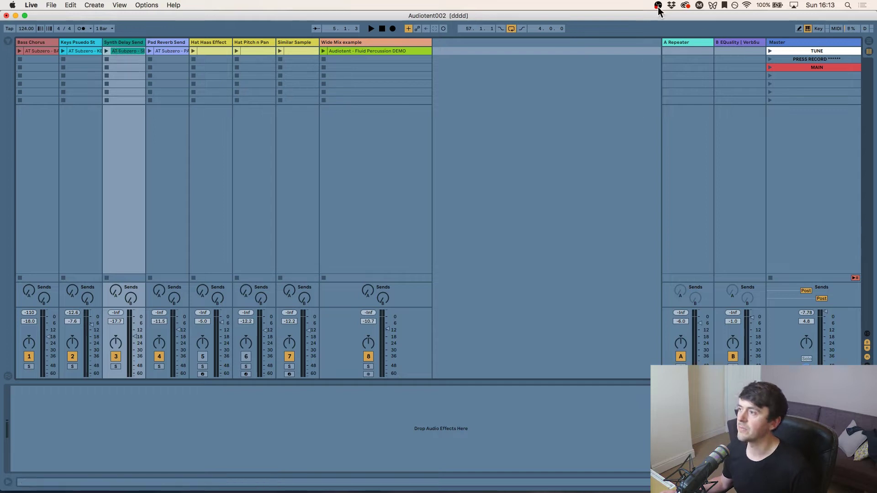
Step: Open the Repeater delay on return track A and try its stereo Spread modes, setting Spread back to 0
left_click(688, 40)
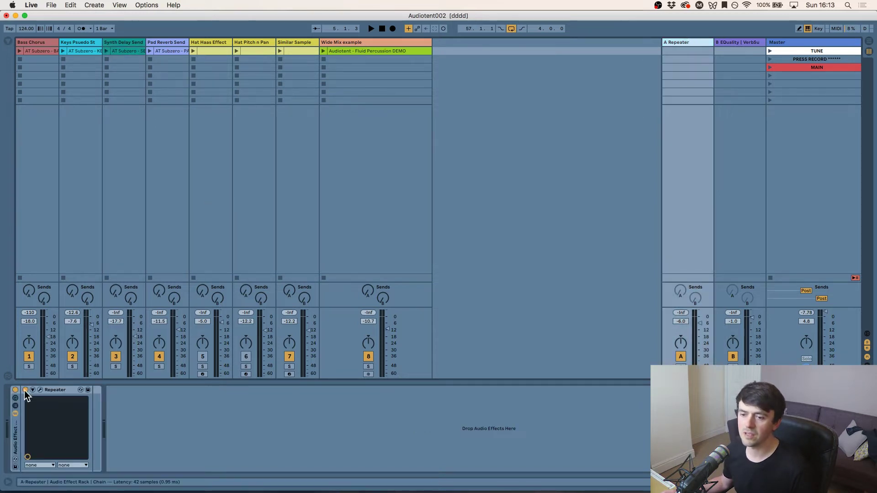
left_click(40, 390)
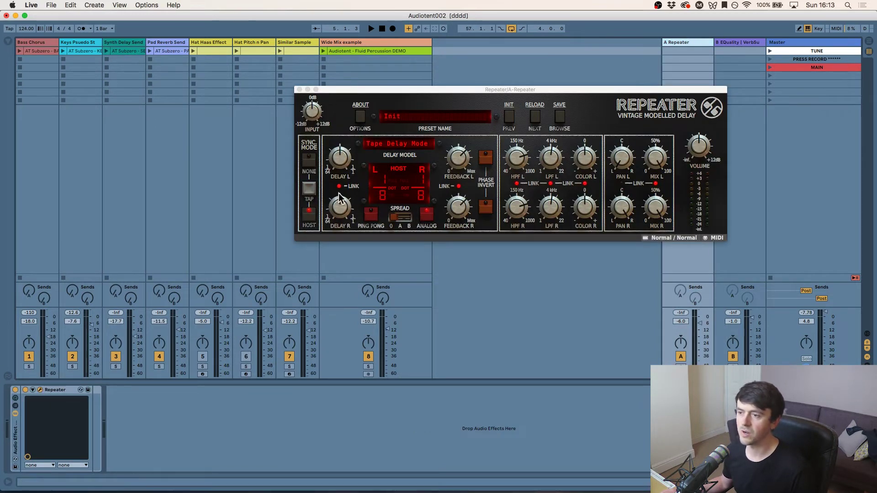
left_click(396, 214)
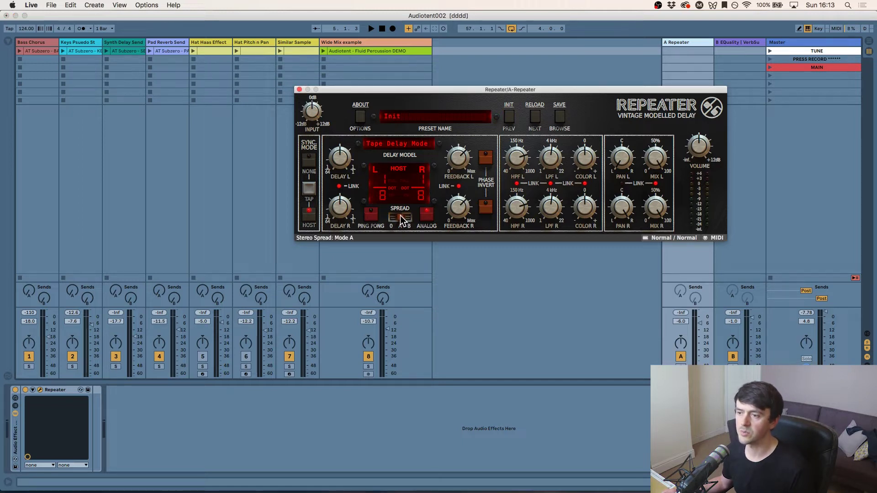
left_click(399, 216)
left_click(393, 220)
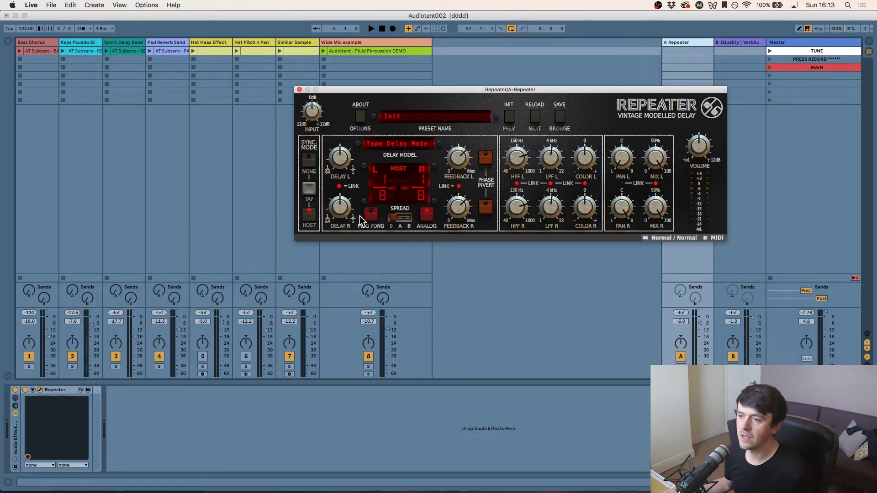
Step: Select the Synth Delay Send track and launch its clip to hear the synth dry
left_click(141, 455)
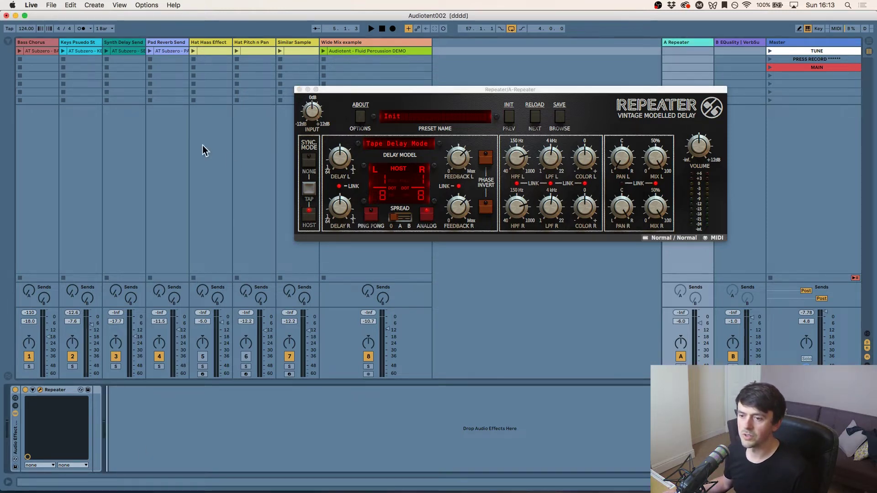
left_click(166, 66)
left_click(116, 50)
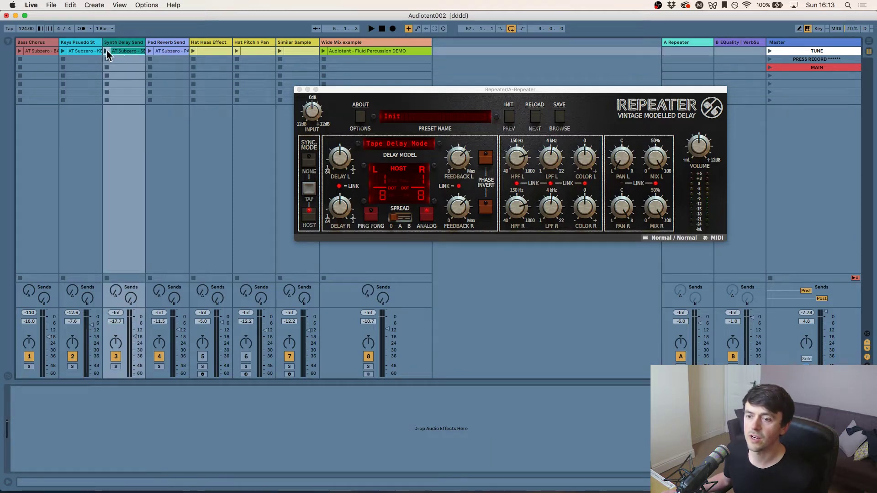
left_click(106, 51)
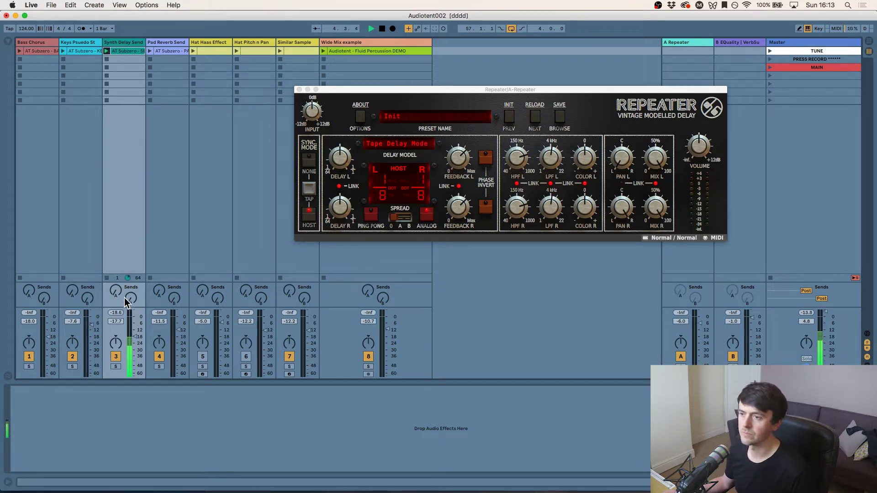
key("space")
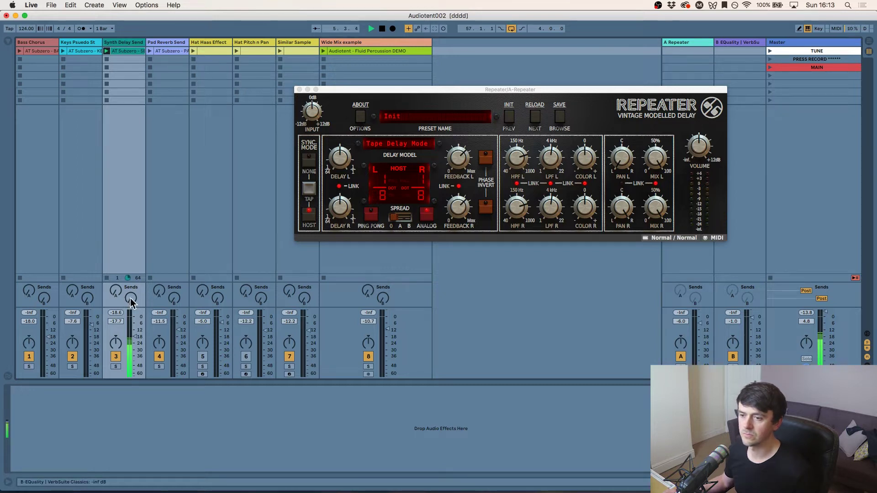
Step: Raise the synth track's send to the Repeater return, audition the delayed synth, and stop playback
left_click(130, 298)
left_click_drag(131, 298, 130, 292)
key("space")
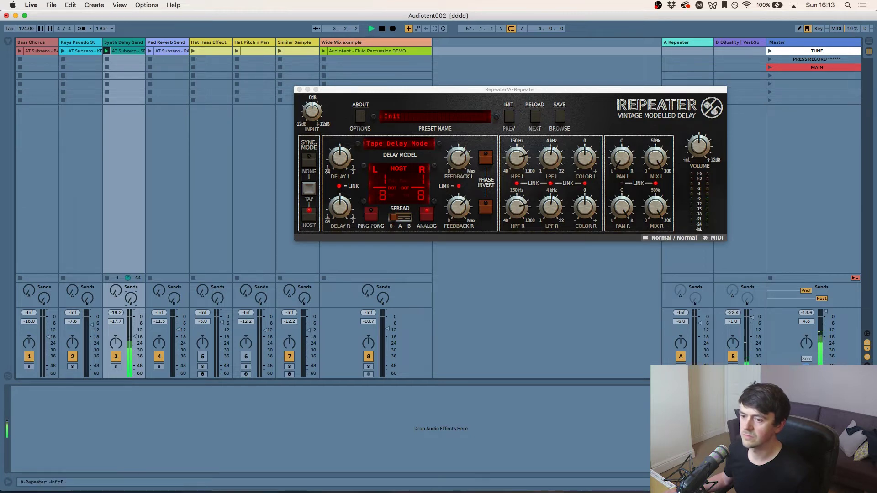
left_click_drag(115, 290, 115, 265)
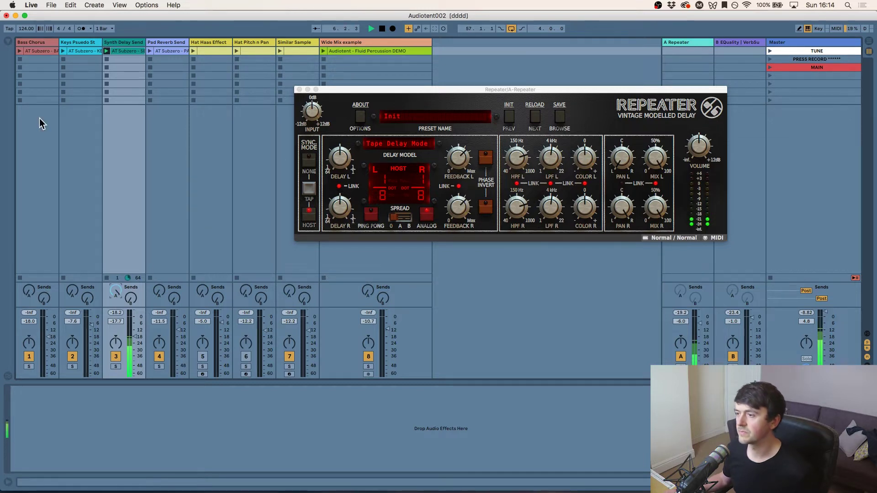
key("space")
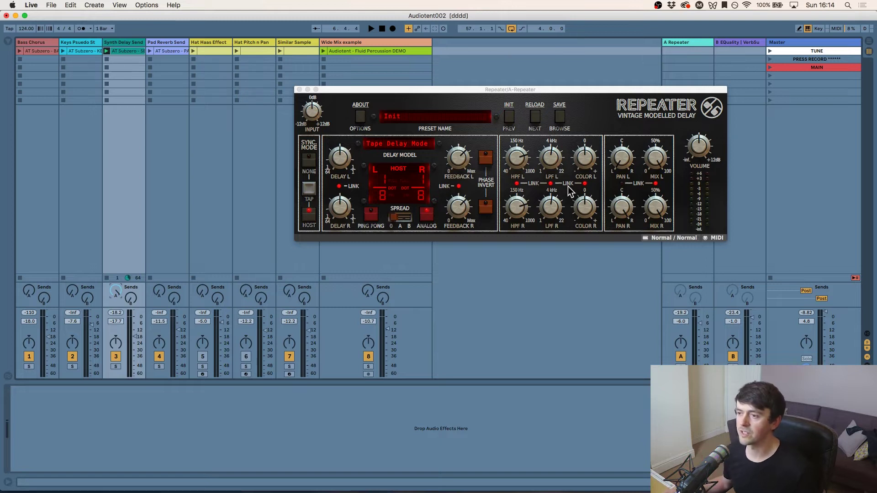
Step: Audition the synth delay with Repeater's Ping Pong mode on, and turn the mode off again
left_click(371, 212)
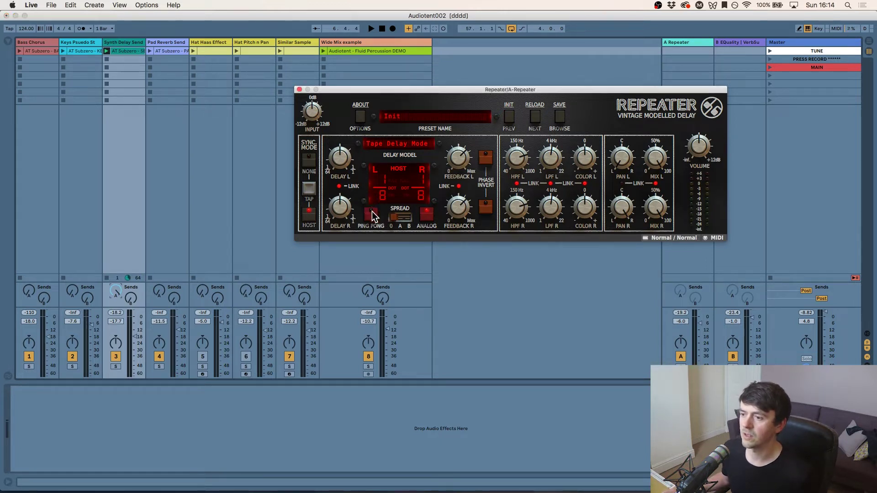
key("space")
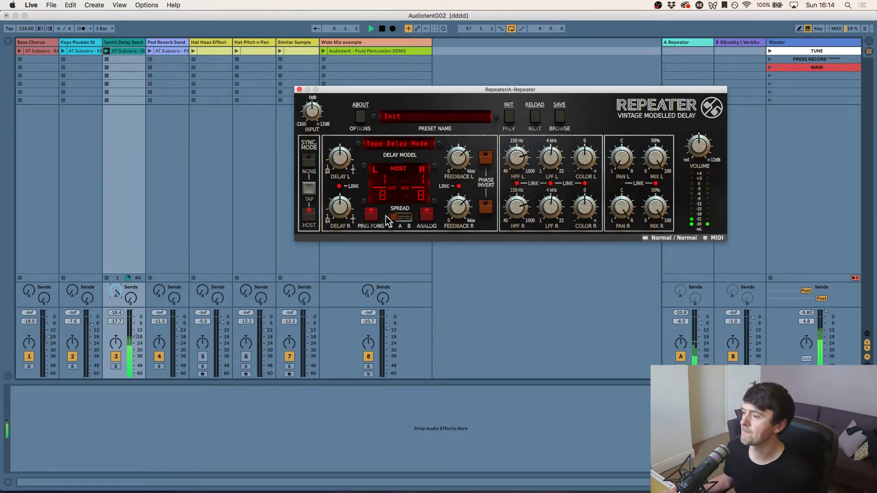
key("space")
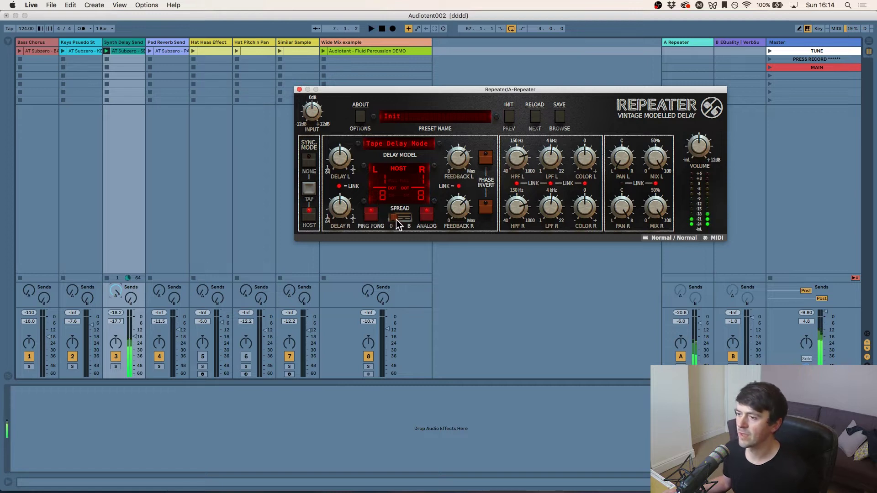
left_click(370, 212)
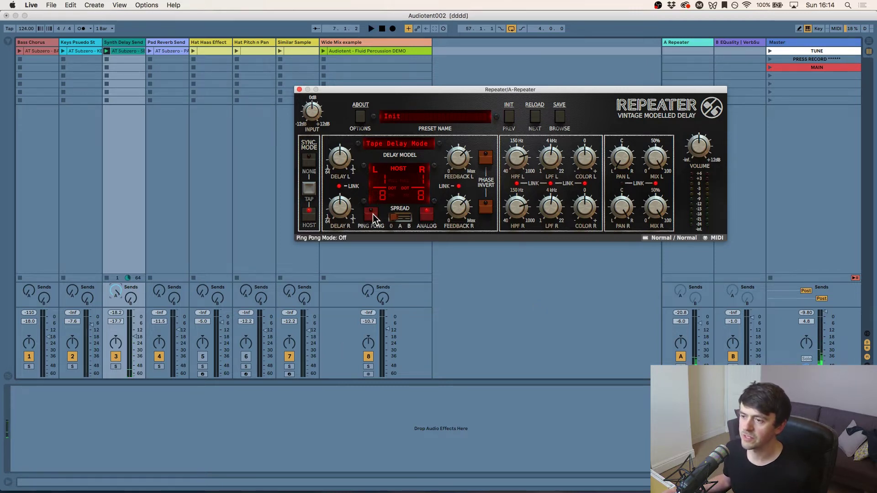
Step: Set Repeater's Spread to Mode A, comparing it with Mode B while the synth plays, and stop playback
left_click(398, 215)
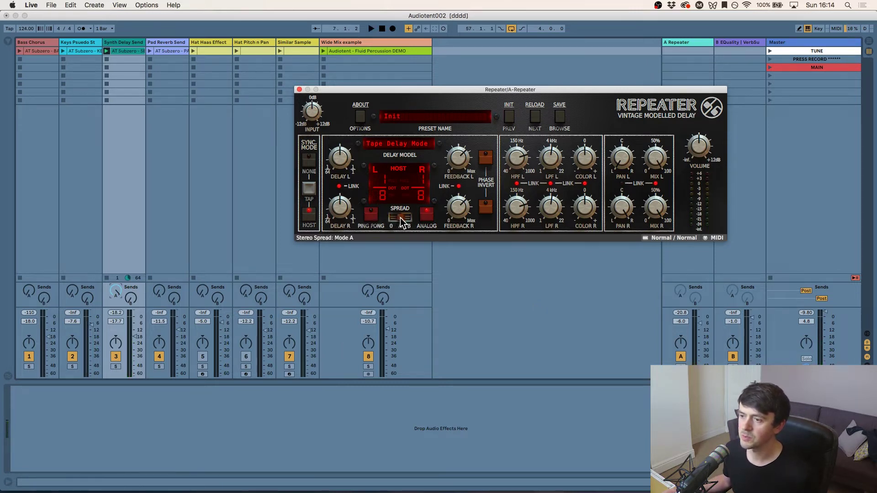
key("space")
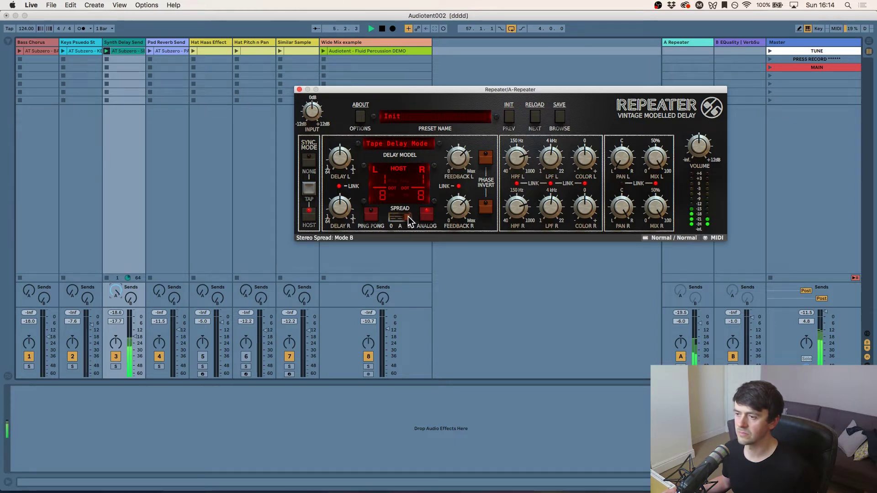
left_click(400, 218)
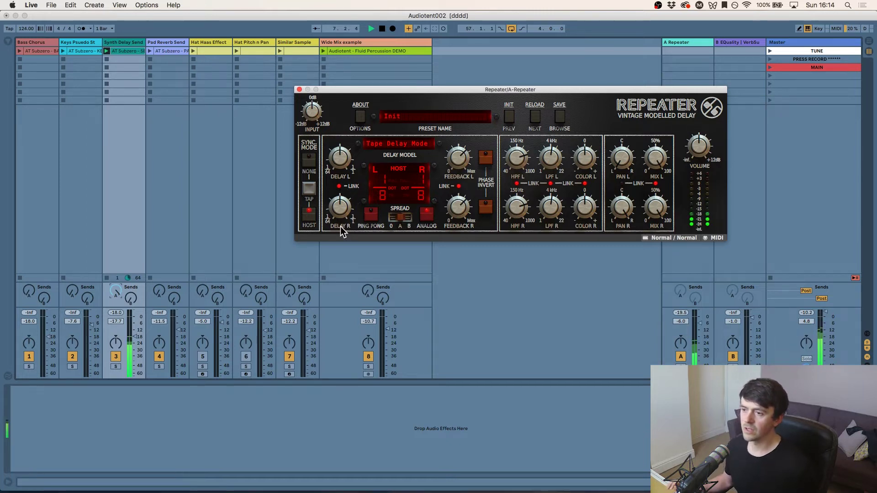
left_click(346, 247)
key("space")
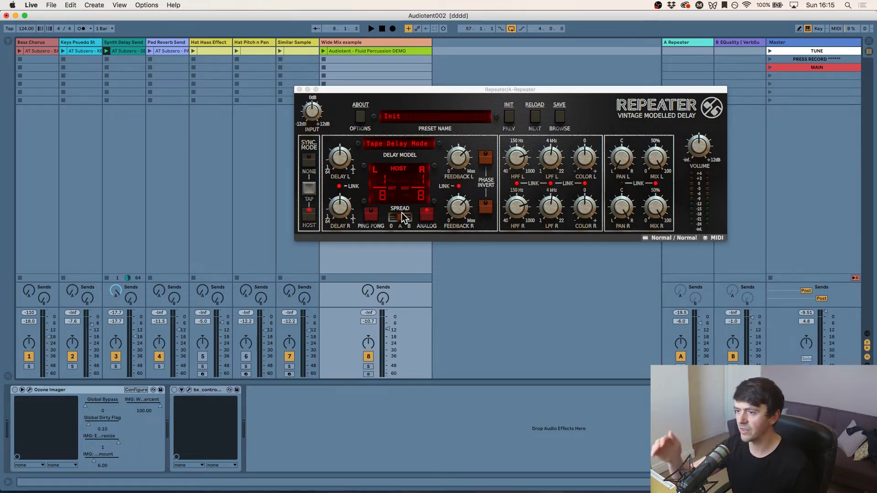
Step: Close the Repeater window, stop the synth clip, and select the Pad Reverb Send track
left_click(299, 89)
left_click(105, 58)
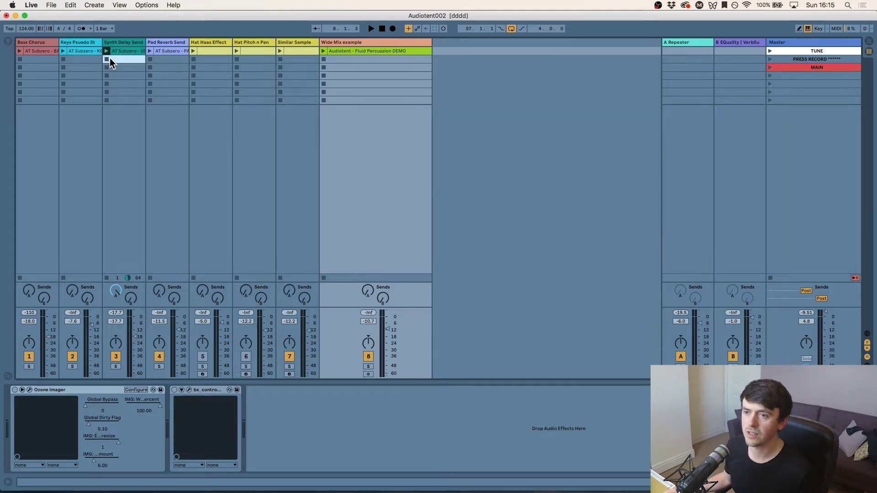
left_click(163, 42)
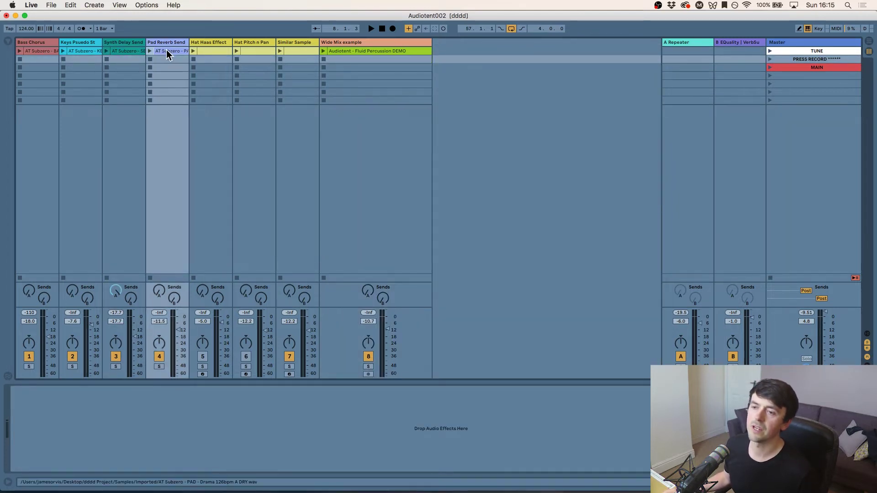
left_click(165, 51)
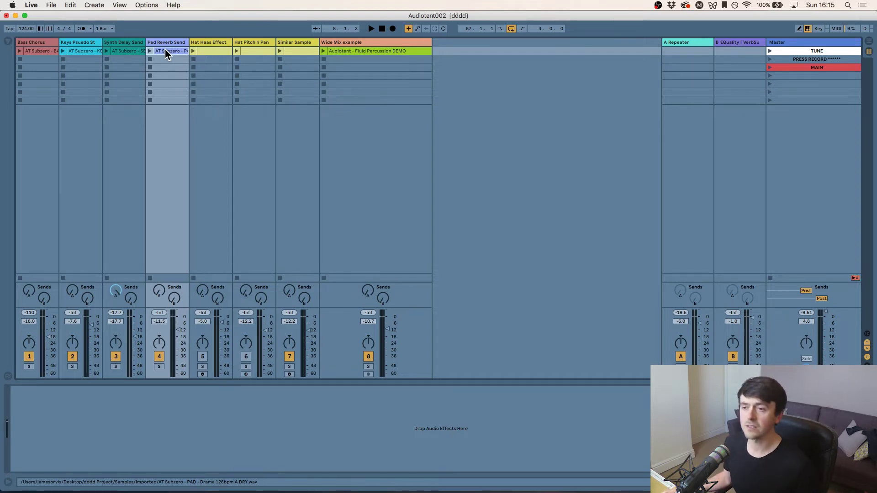
Step: Open VerbSuite Classics on return track B and shift its window slightly up and to the right
left_click(610, 50)
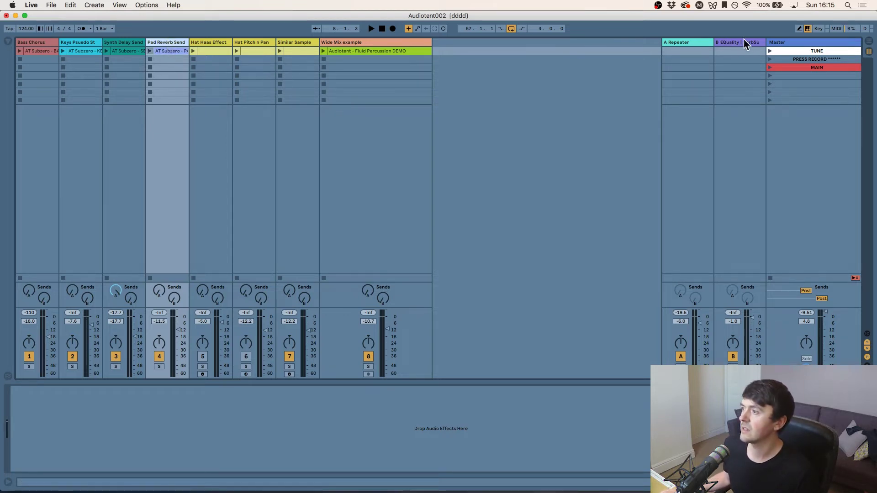
left_click(744, 40)
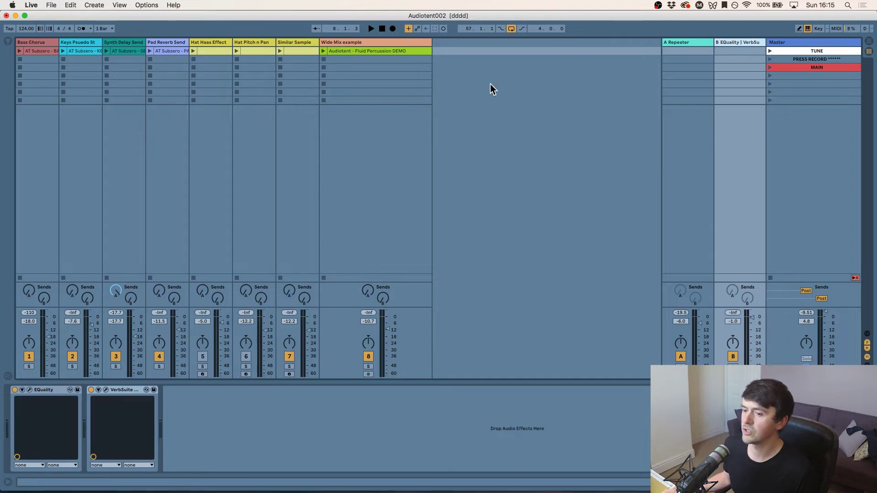
left_click(105, 390)
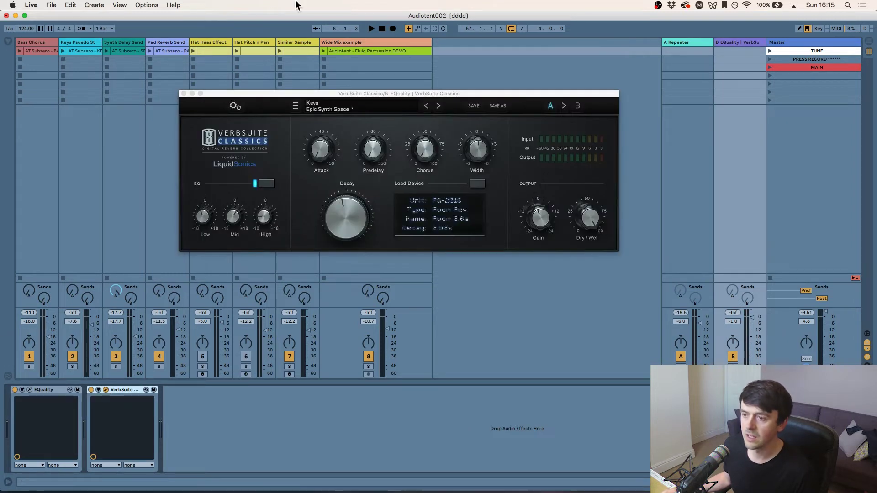
left_click_drag(253, 90, 281, 67)
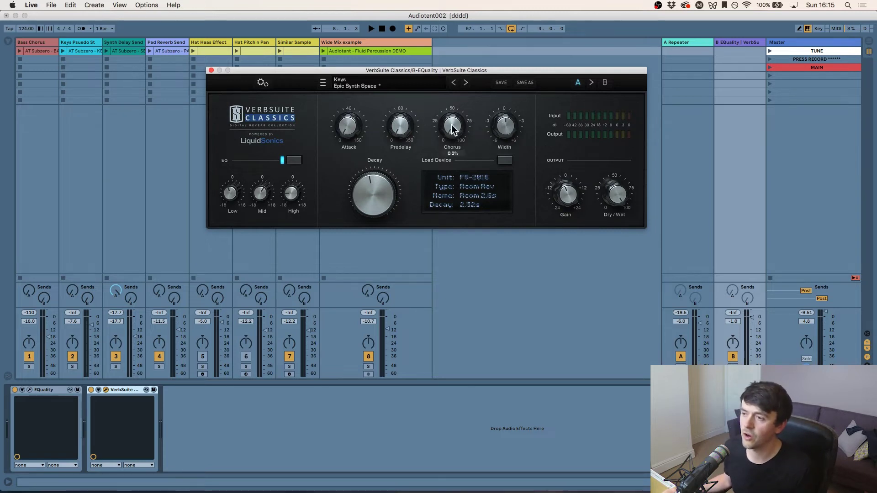
Step: Try the Chorus and Width controls of VerbSuite Classics, returning both to their previous settings
mouse_move(451, 125)
left_mouse_down()
mouse_move(446, 92)
mouse_move(450, 123)
left_mouse_up()
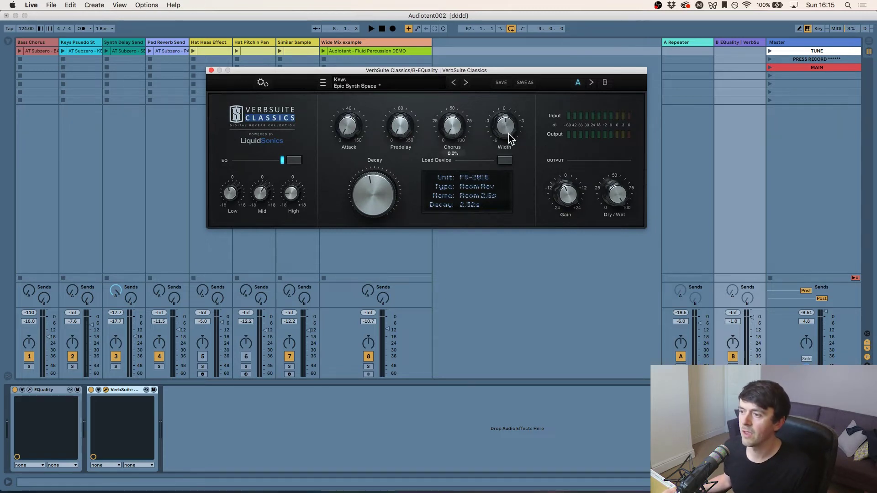
left_click_drag(507, 132, 505, 92)
left_click_drag(496, 150, 502, 150)
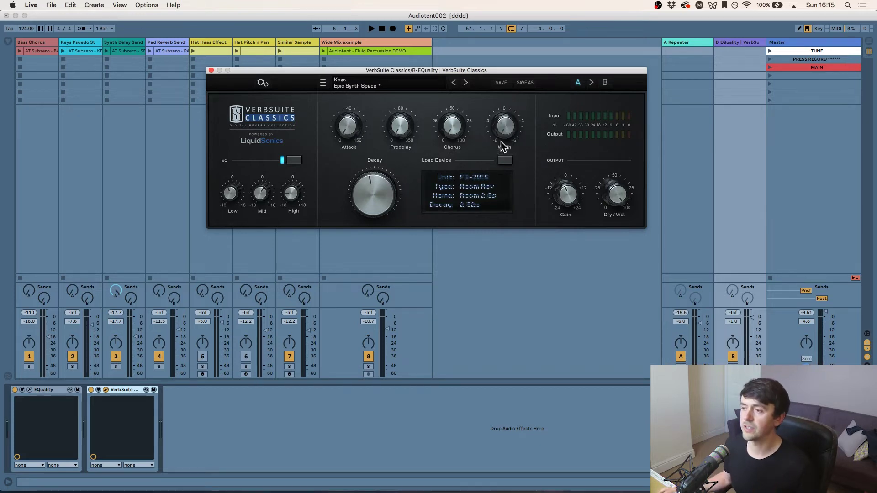
Step: Lower VerbSuite Classics' Width to its minimum, reset it to 0.00 dB, and launch the Pad Reverb Send clip
left_click_drag(528, 125, 508, 127)
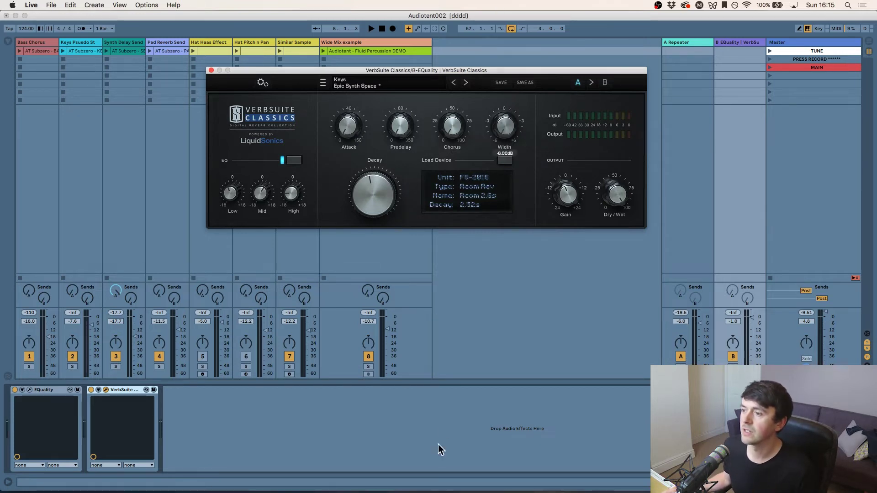
double_click(508, 124)
left_click(164, 85)
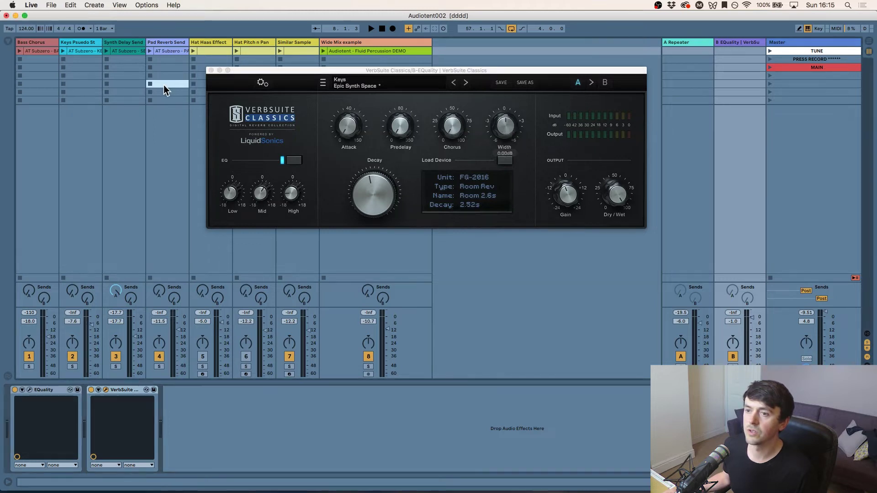
left_click(151, 51)
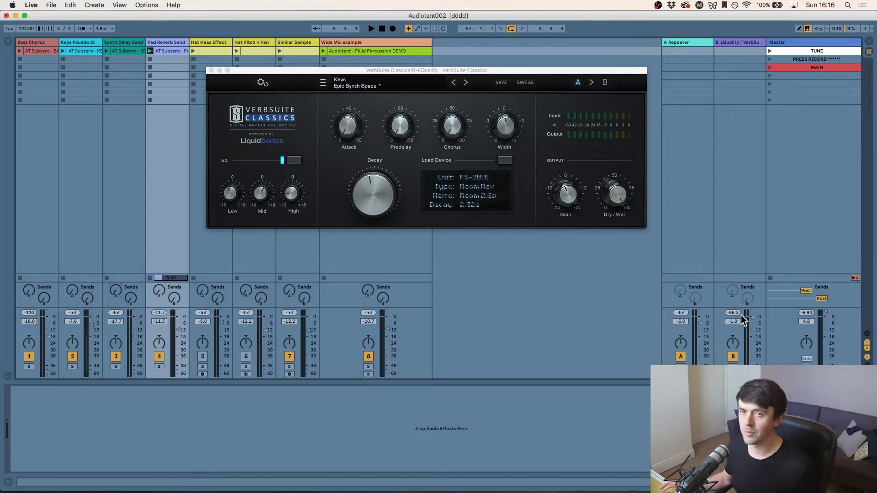
Step: Play the pad while raising its send to return B, and shift the VerbSuite Classics window left
left_click(136, 247)
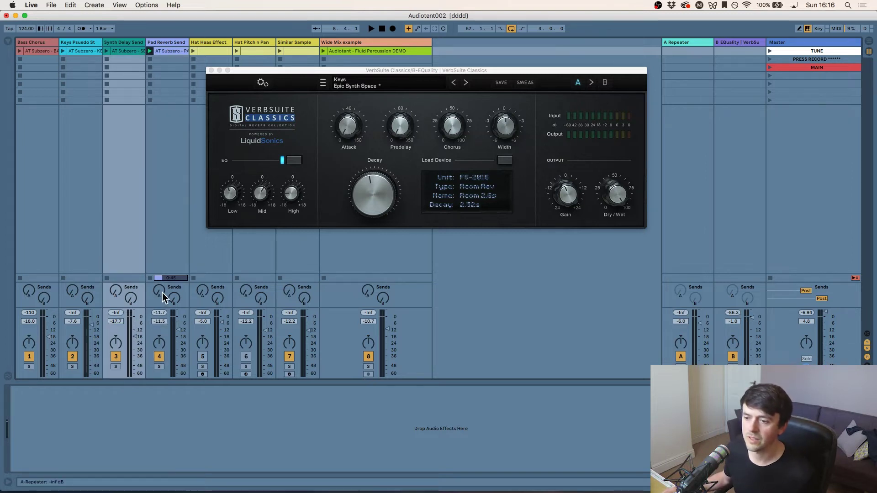
key("space")
left_click_drag(175, 298, 176, 256)
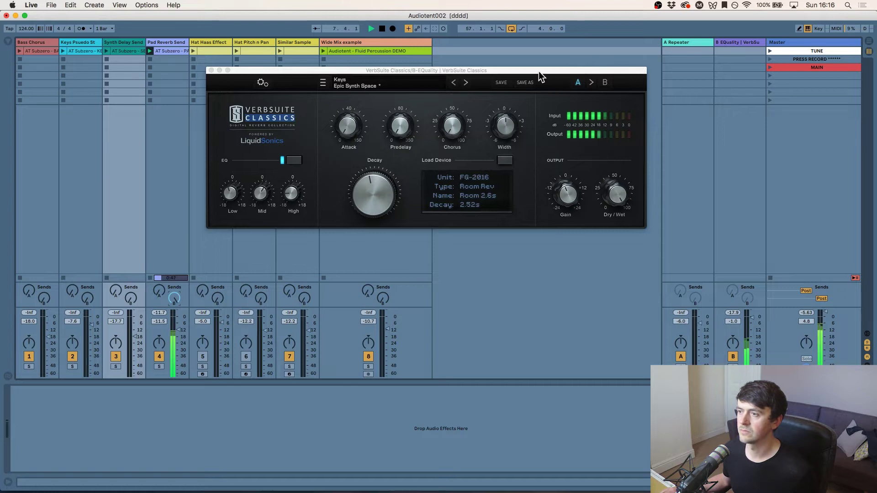
left_click_drag(537, 70, 500, 76)
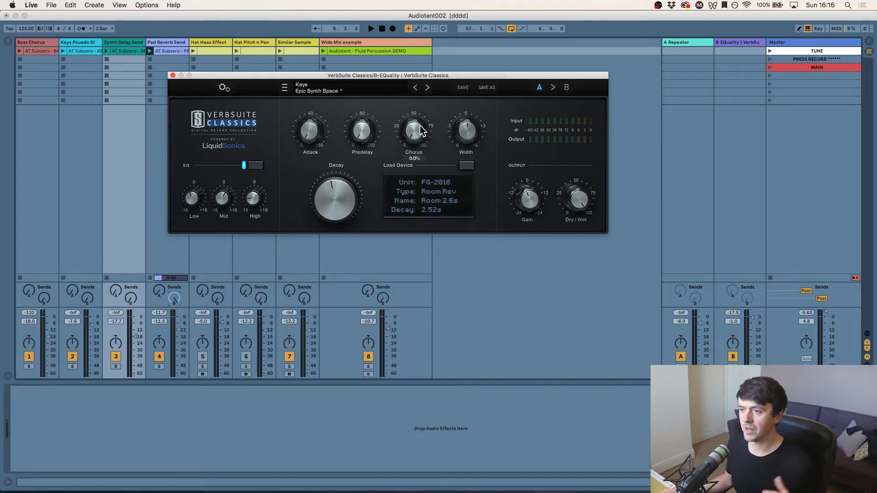
Step: Audition higher Chorus and Width amounts on the playing pad, bringing Chorus back down to about 29% and lowering Width again
mouse_move(420, 125)
left_mouse_down()
mouse_move(418, 132)
mouse_move(417, 119)
left_mouse_up()
key("space")
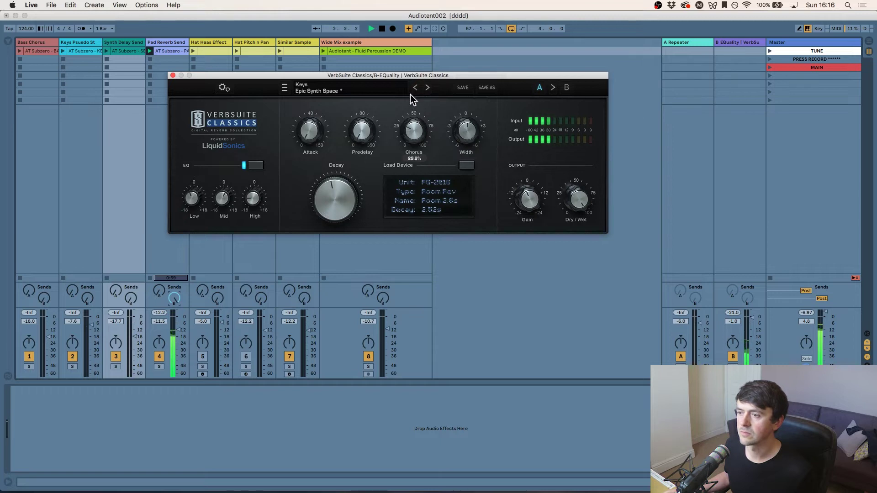
left_click_drag(418, 130, 415, 79)
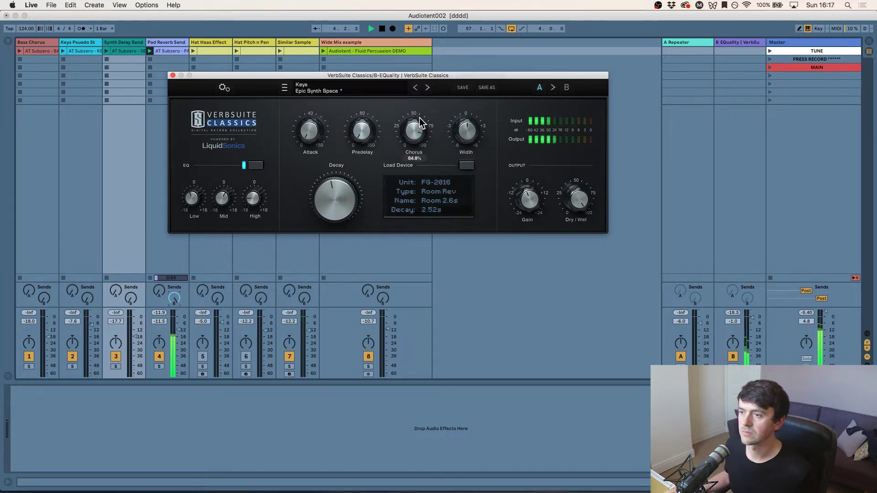
left_click_drag(465, 133, 464, 89)
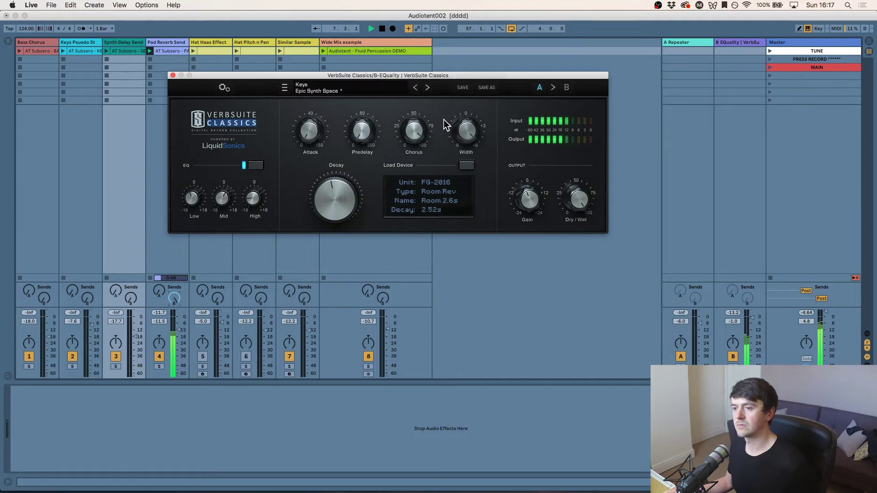
mouse_move(421, 123)
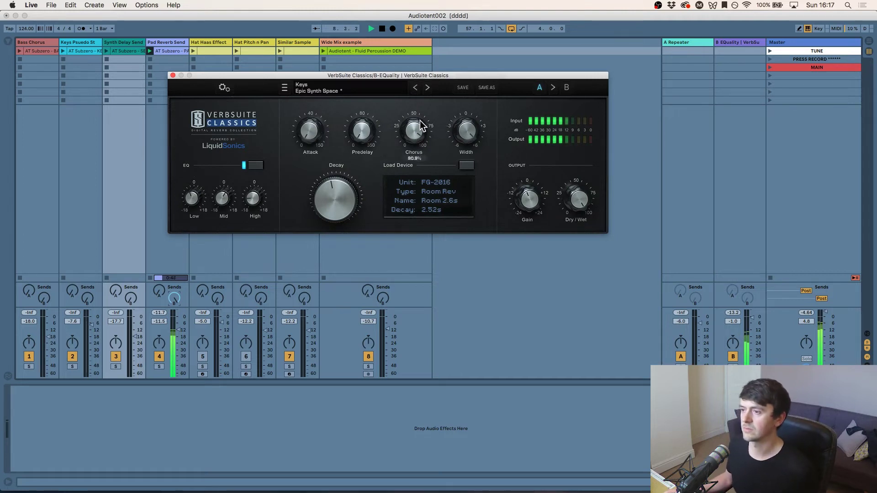
left_click_drag(420, 120, 419, 154)
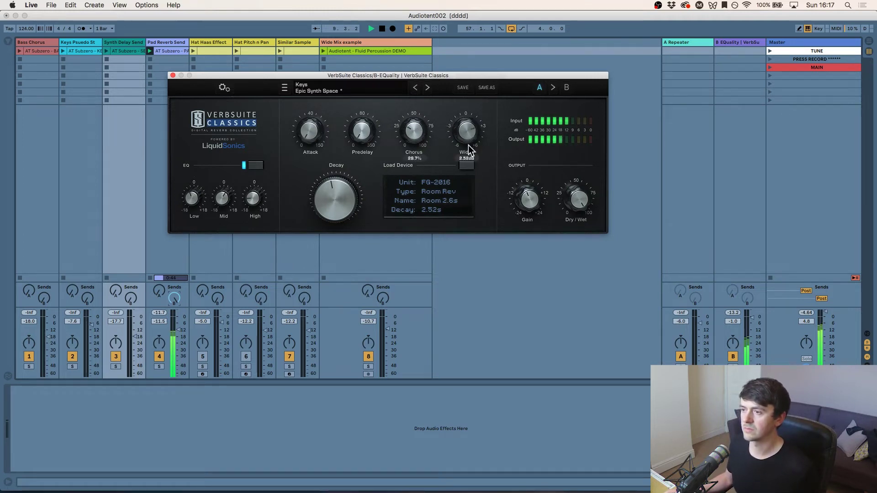
left_click_drag(469, 147, 484, 183)
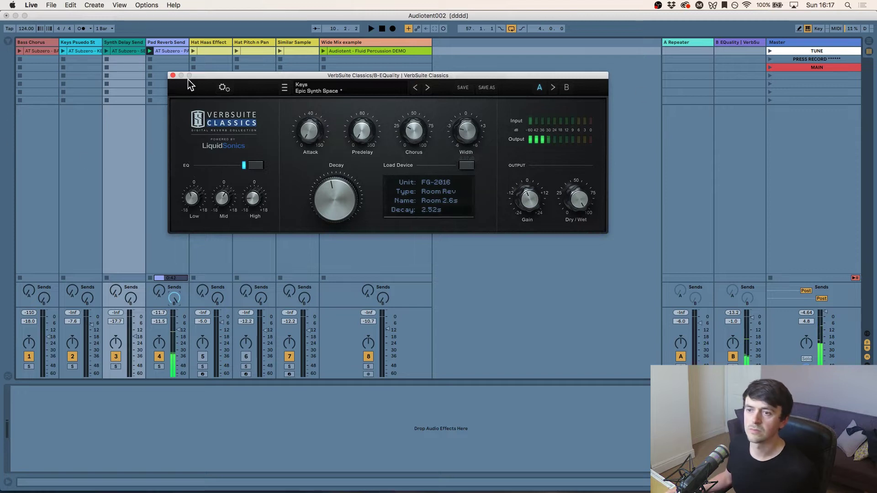
Step: Close VerbSuite Classics, select the Hat Haas Effect track, and stop the pad clip
left_click(173, 75)
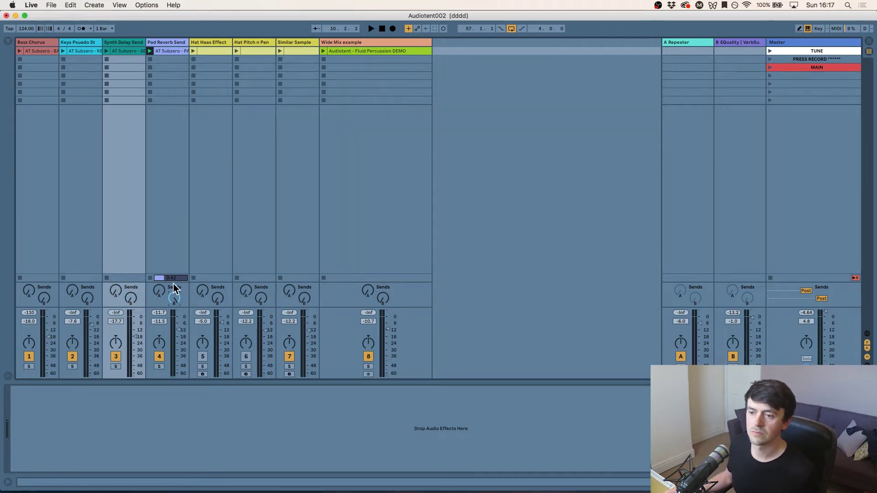
left_click(197, 177)
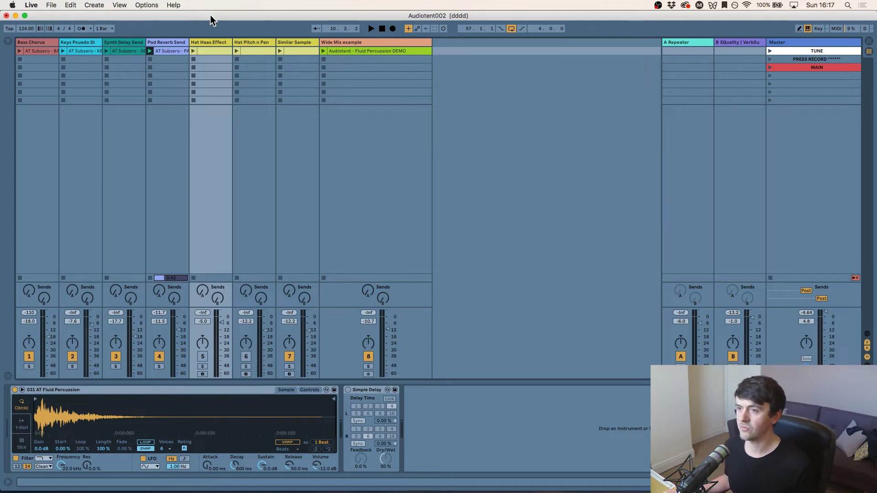
left_click(149, 59)
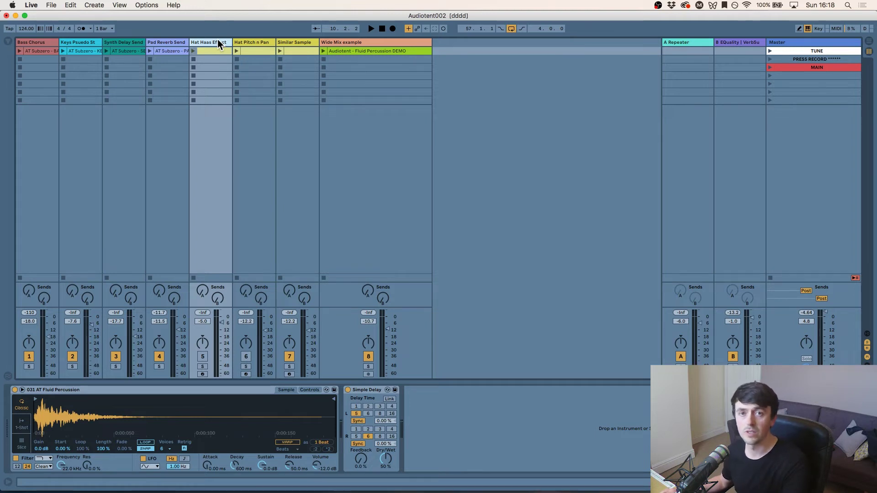
Step: Switch the Mono device on the Master track on and off again, and return to the Hat Haas Effect track
left_click(813, 41)
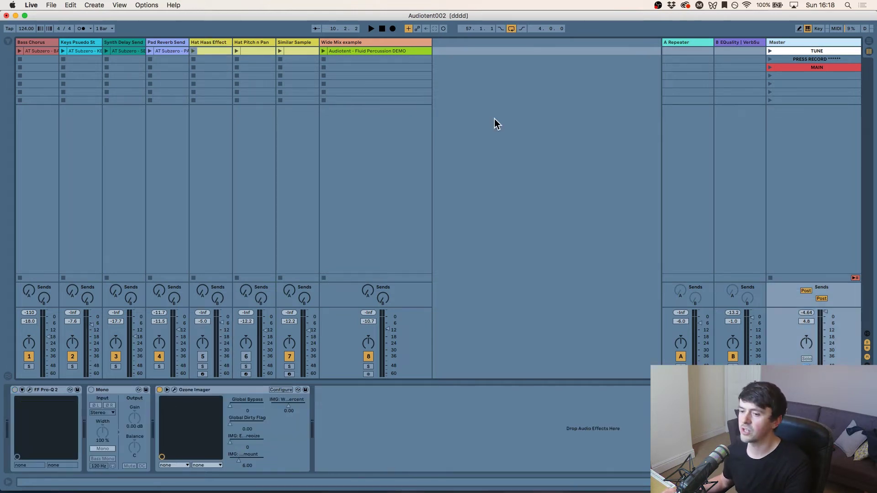
left_click(91, 391)
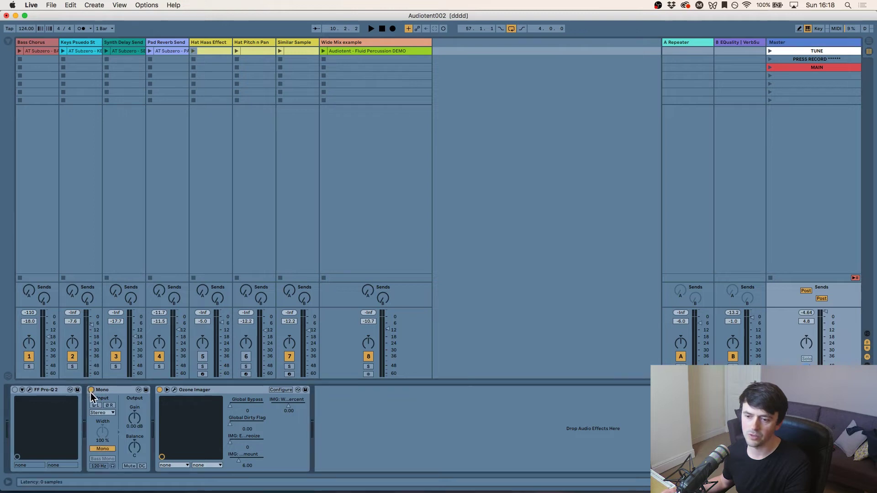
left_click(91, 390)
left_click(207, 41)
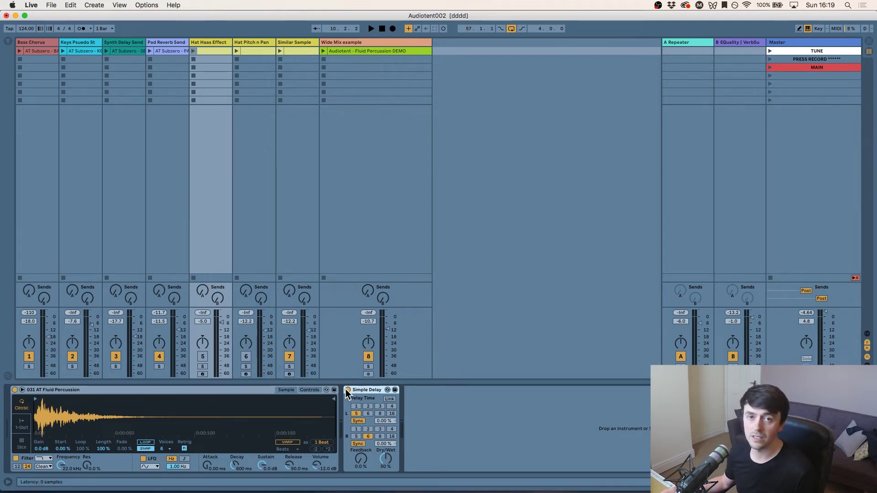
Step: Set Simple Delay to Time mode with 1.00 ms on the left, 17.4 ms on the right, and Dry/Wet at 100%
left_click(360, 421)
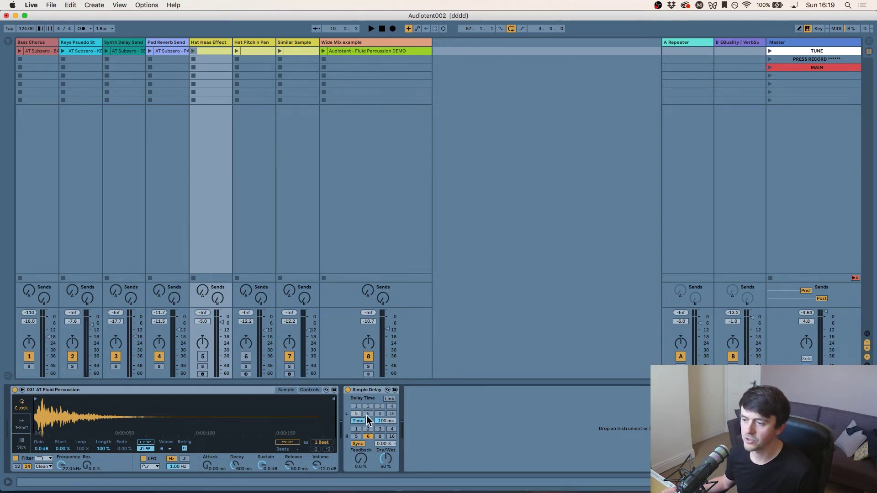
left_click(357, 444)
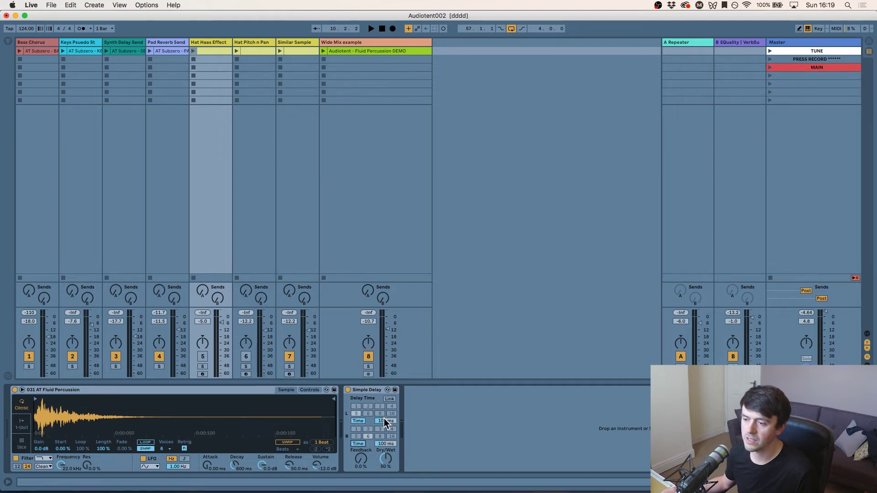
left_click_drag(385, 421, 389, 446)
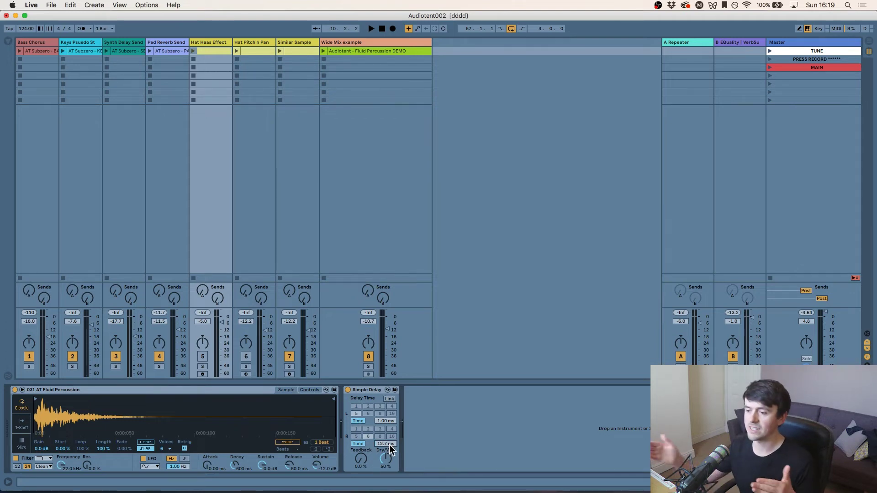
left_click_drag(386, 448, 386, 447)
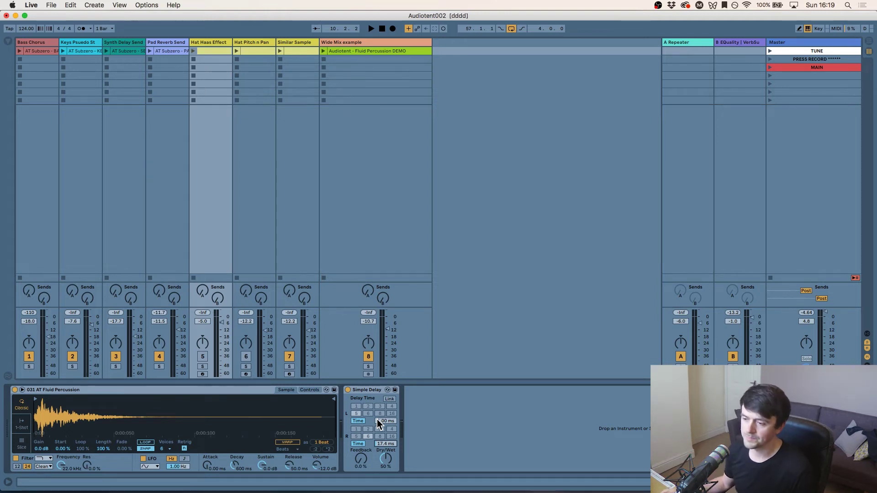
left_click_drag(386, 459, 386, 434)
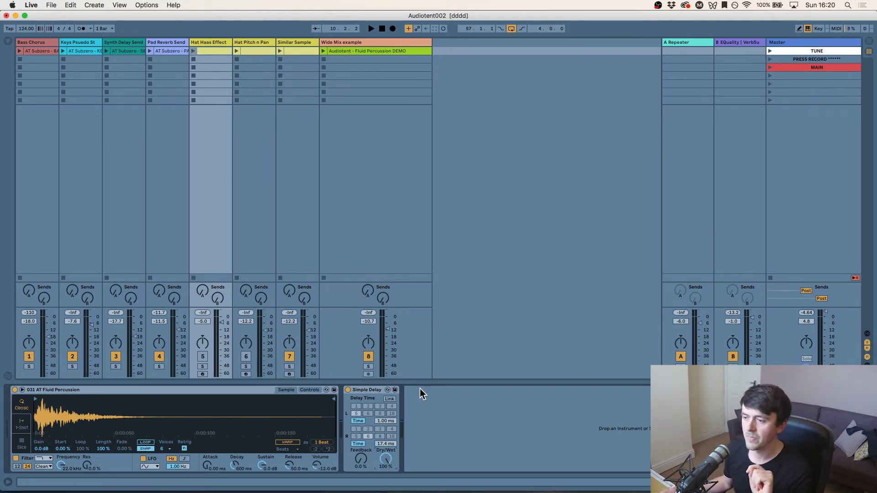
left_click(428, 406)
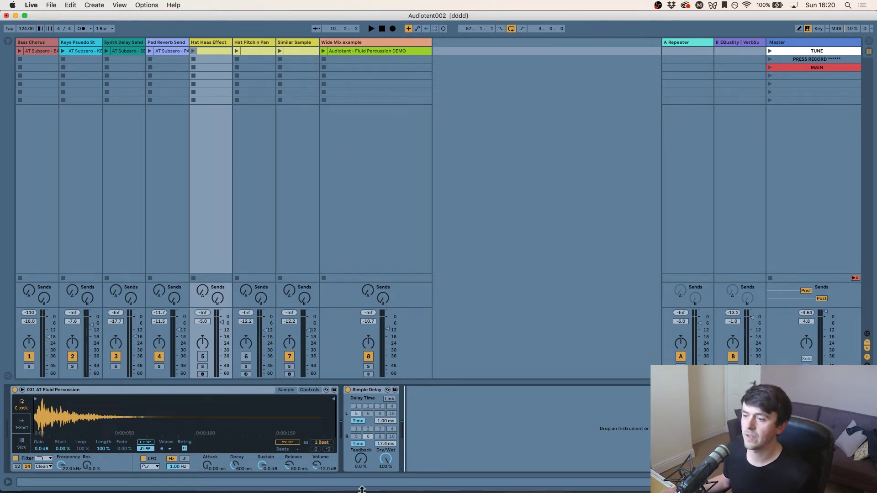
Step: Activate the Hat Haas Effect track and play its clip, comparing Simple Delay bypassed and enabled, and stop playback
left_click(349, 389)
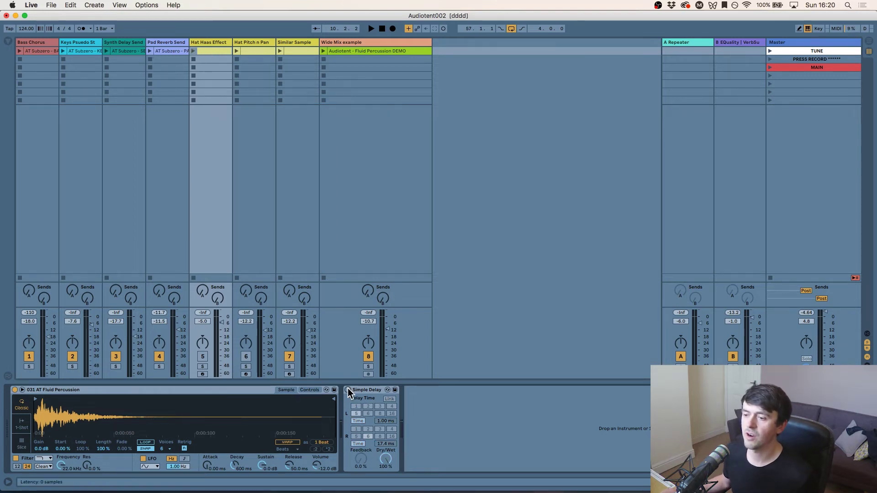
left_click(191, 51)
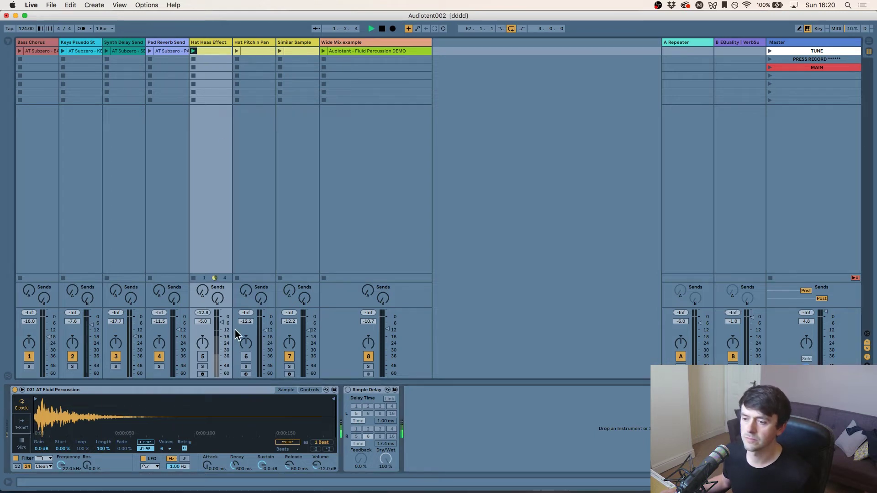
left_click(202, 357)
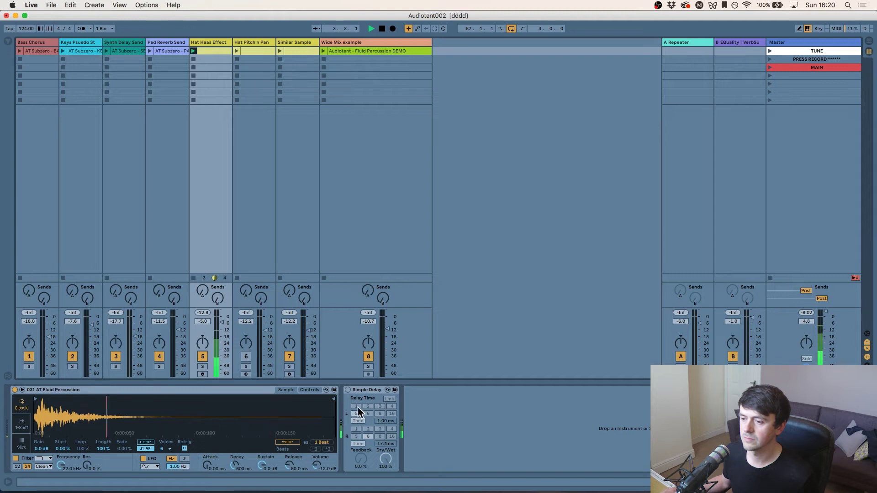
left_click(348, 390)
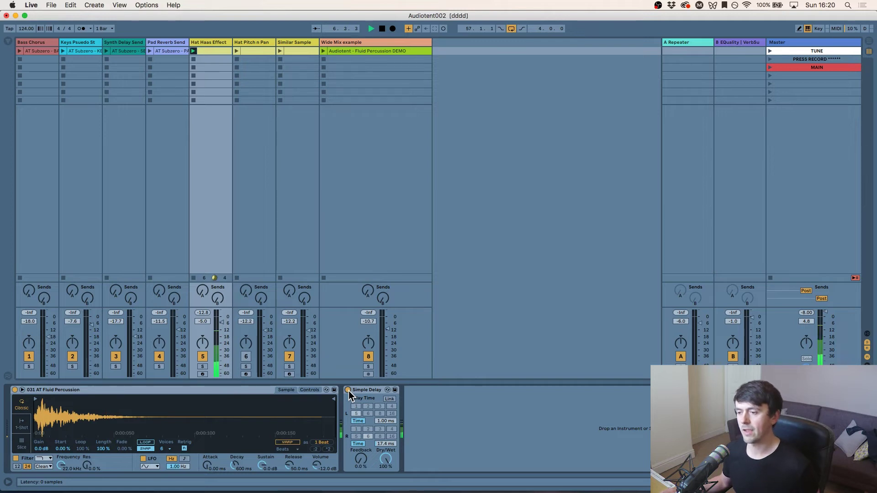
key("space")
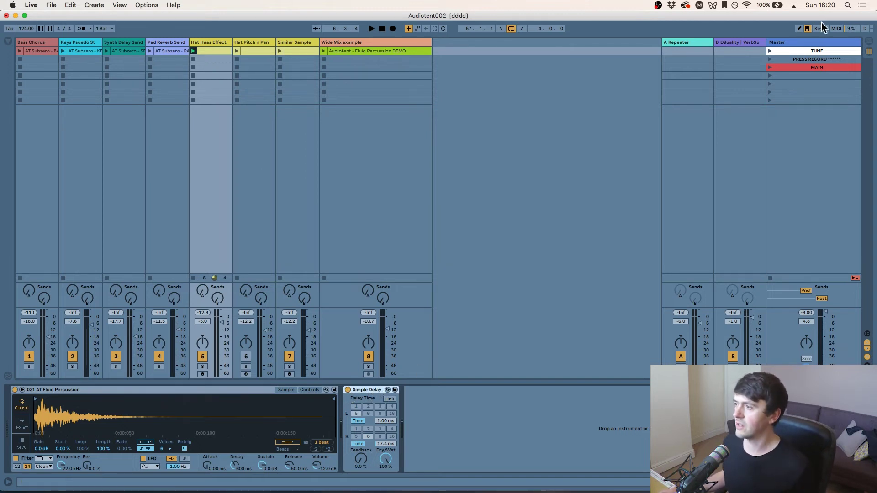
Step: Play the hat and enable the Mono device on the Master track to hear it in mono
left_click(802, 40)
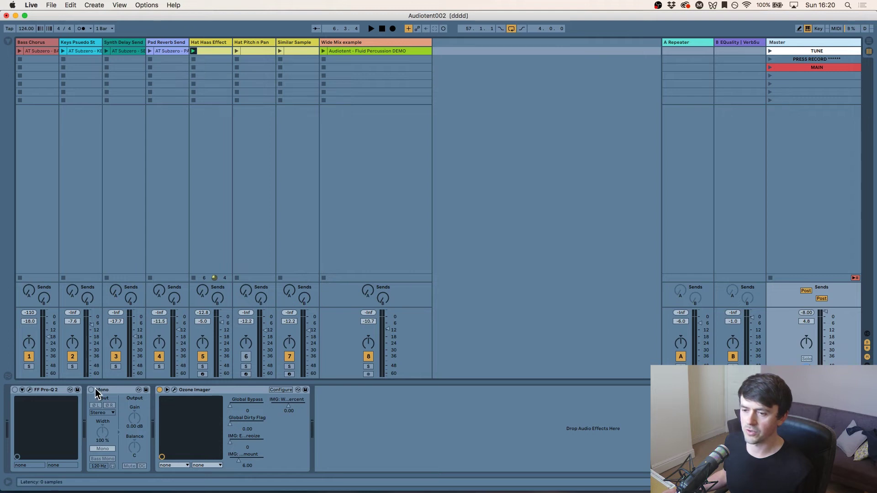
key("space")
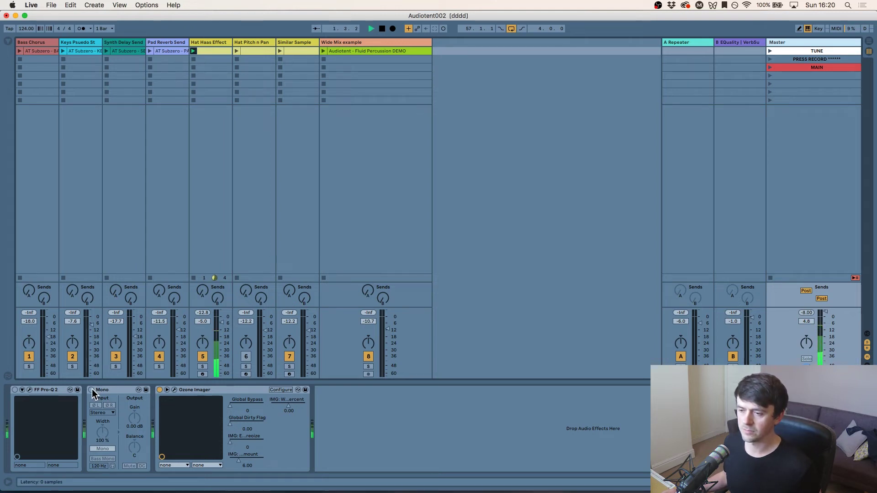
left_click(92, 390)
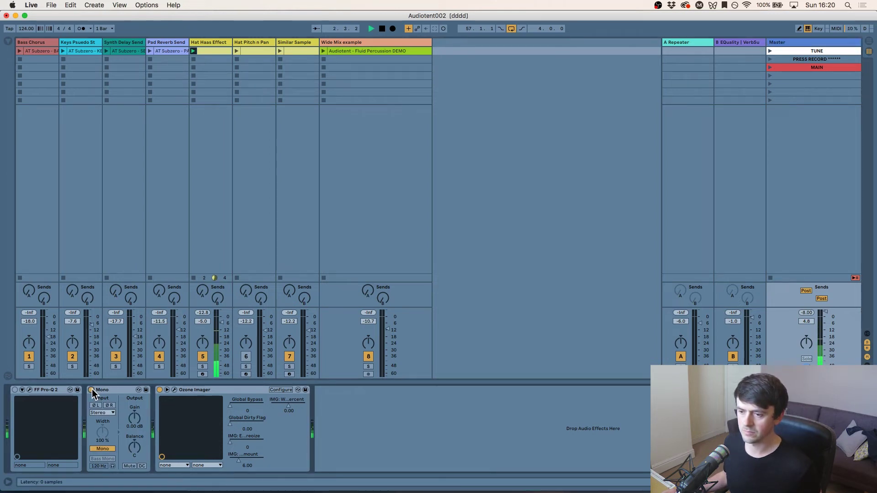
Step: Try a right delay time of 1.00 ms in the hat's Simple Delay, and set it to 22.0 ms
left_click(209, 42)
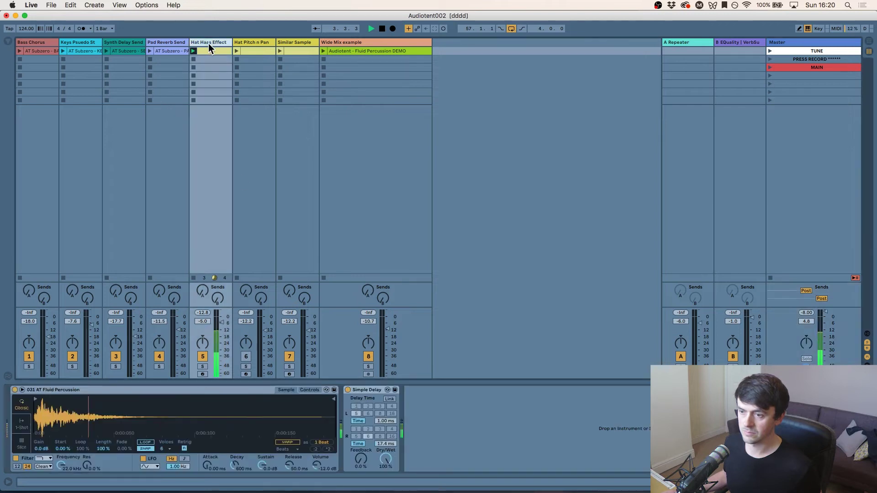
left_click_drag(385, 443, 385, 461)
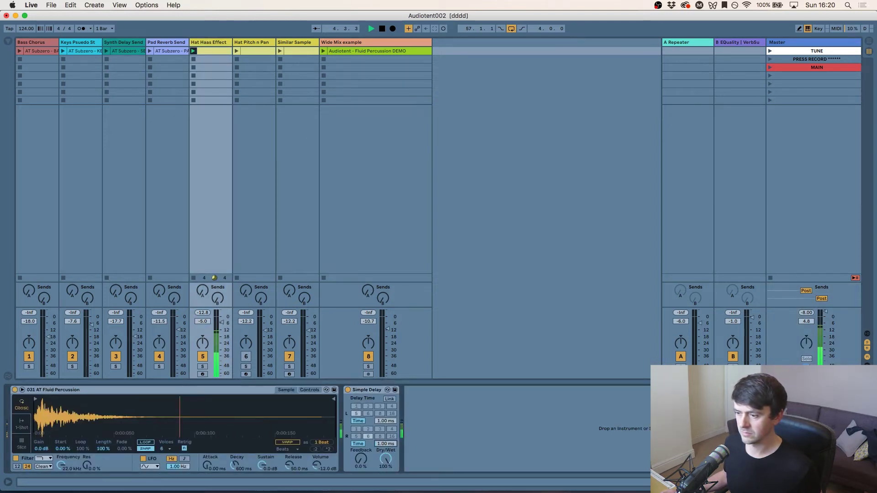
key("super+z")
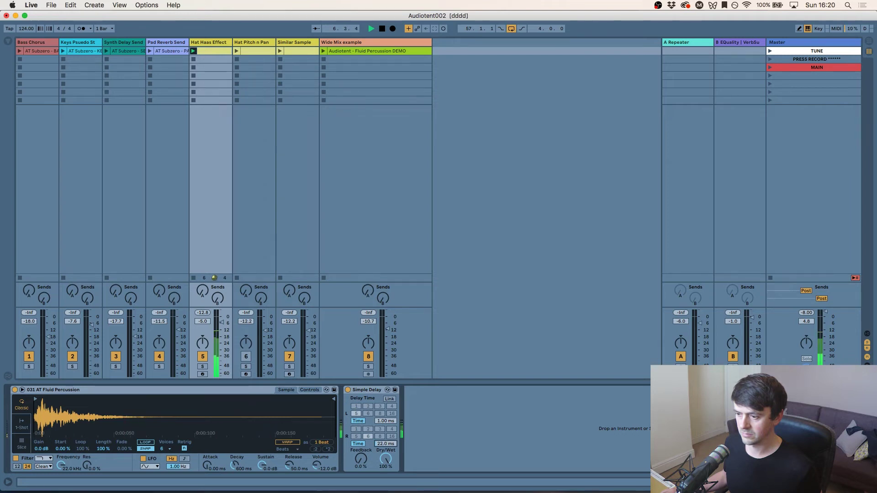
Step: Set the hat's Simple Delay right time to 15.0 ms, and with playback stopped, turn off the Mono device on the Master track
left_click_drag(385, 444, 386, 447)
key("space")
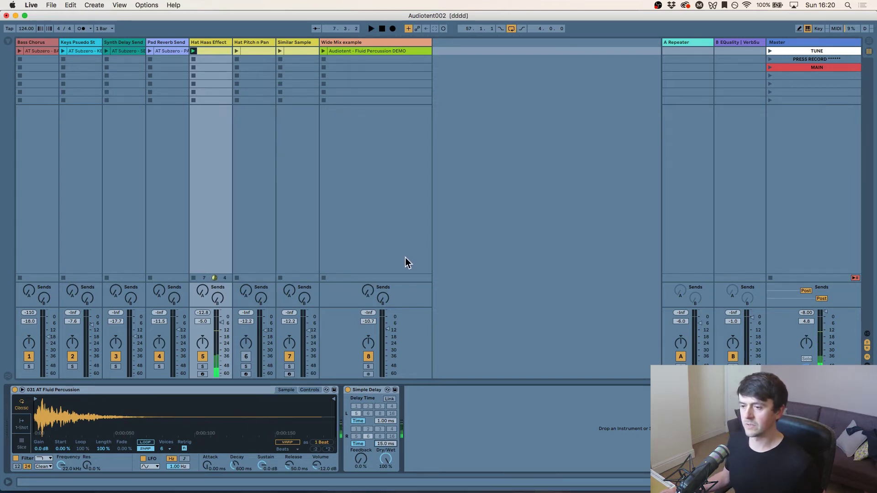
left_click(822, 40)
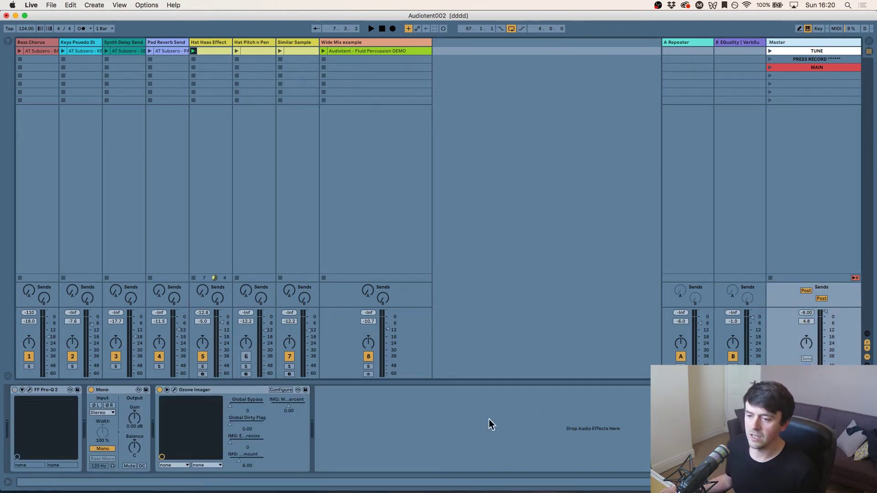
left_click(91, 390)
left_click(192, 63)
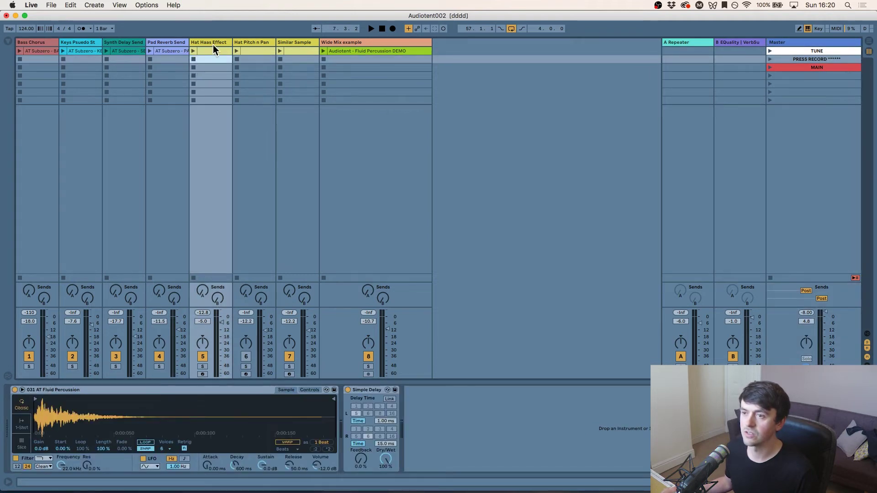
Step: Examine the transpose and pan settings of both Impulse sample slots on the Hat Pitch n Pan track
left_click(237, 42)
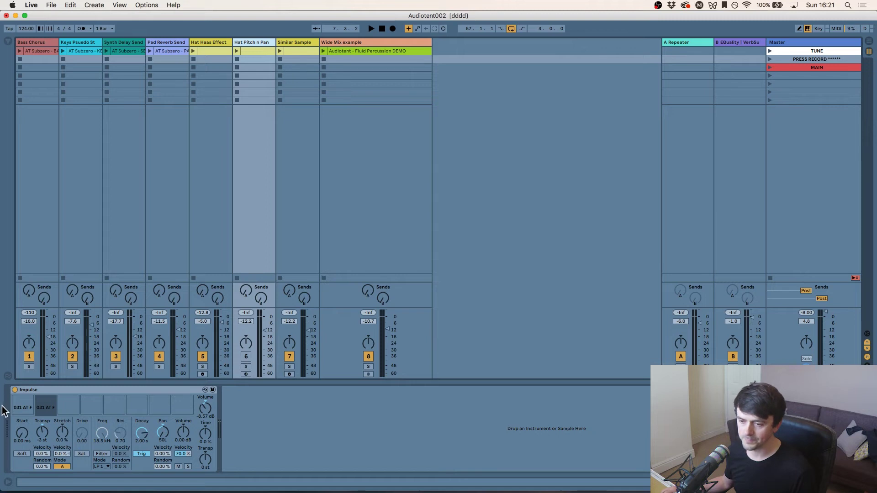
mouse_move(23, 408)
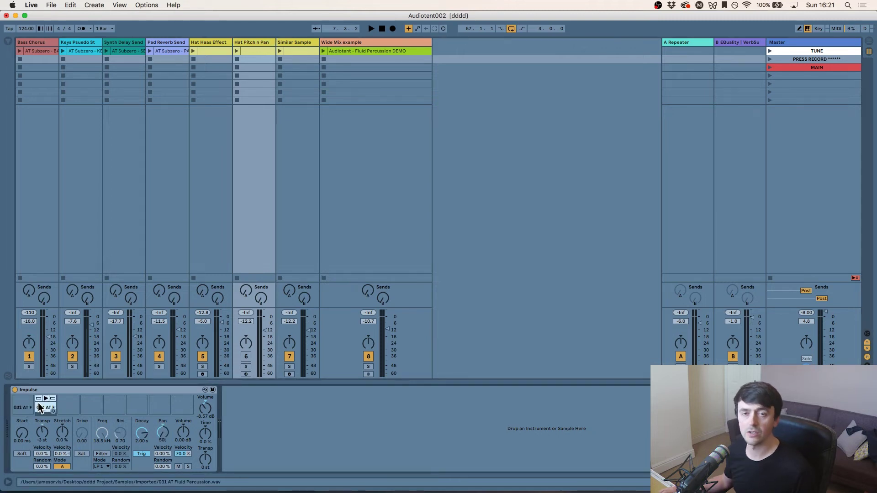
left_click(43, 431)
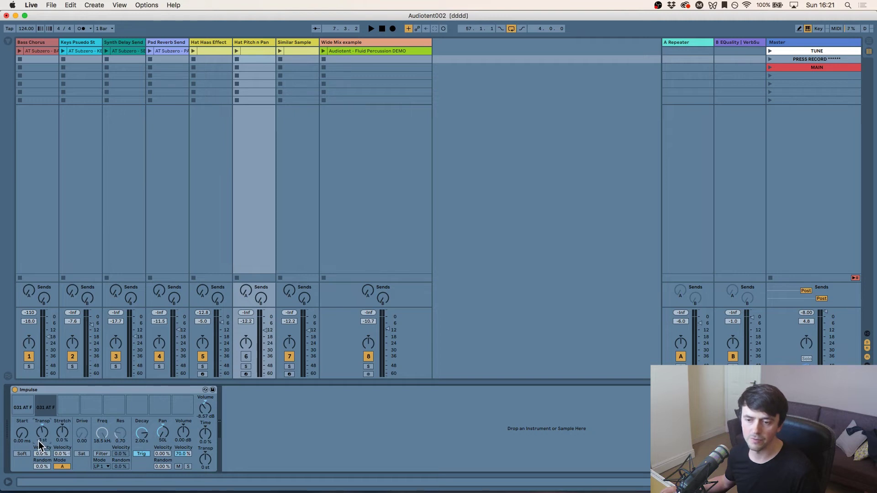
left_click(14, 405)
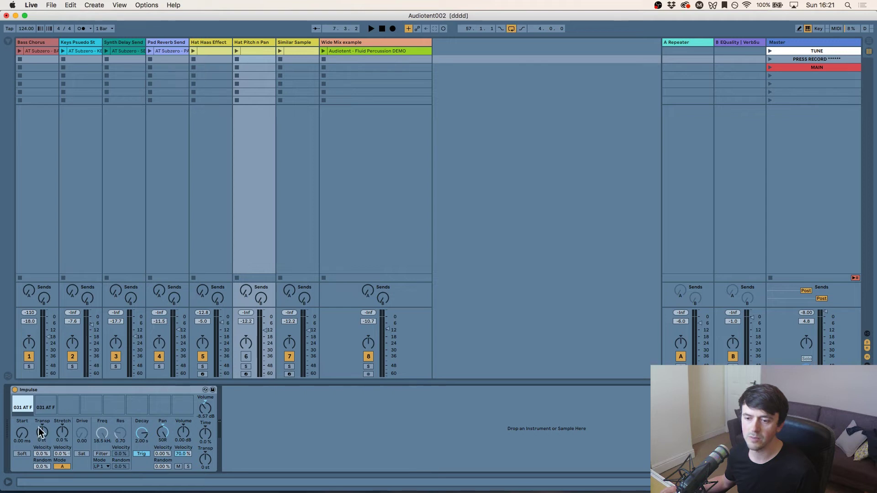
left_click(46, 406)
left_click(163, 431)
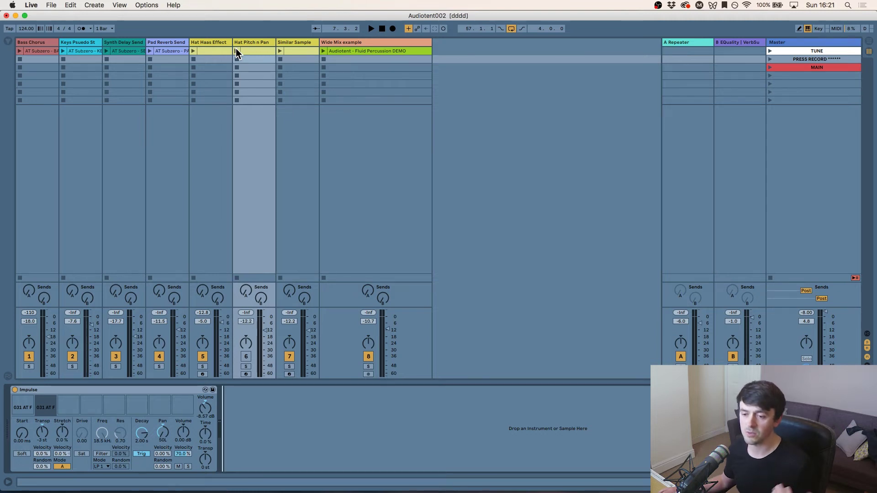
Step: Launch the Hat Pitch n Pan clip and activate its track
left_click(256, 67)
left_click(235, 50)
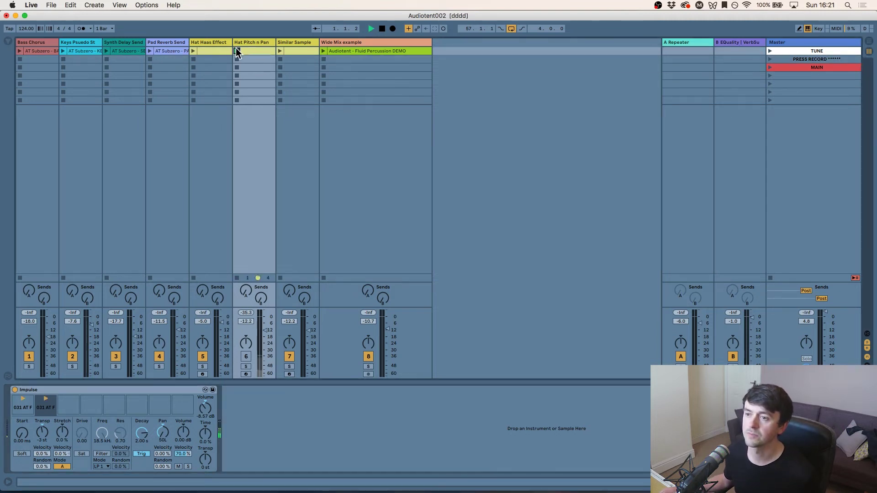
left_click(246, 356)
left_click(245, 356)
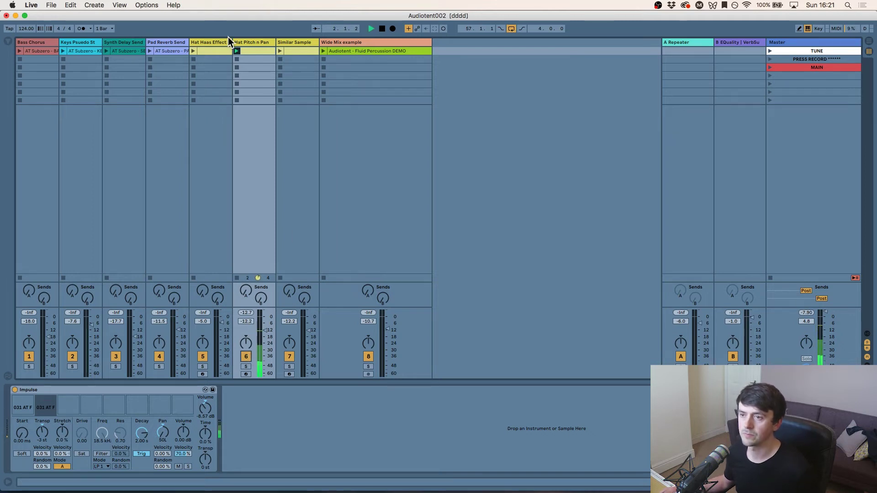
Step: Bypass Simple Delay on the Hat Haas Effect track and play its clip for comparison, then stop playback
left_click(201, 42)
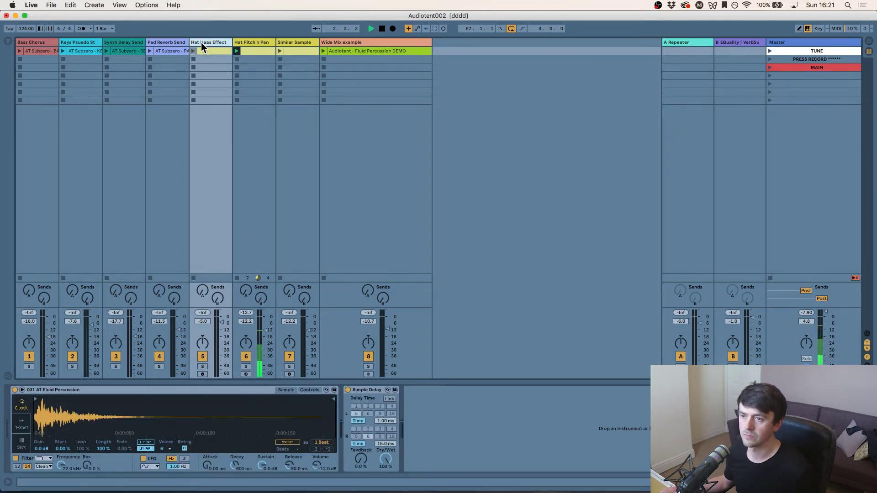
left_click(348, 390)
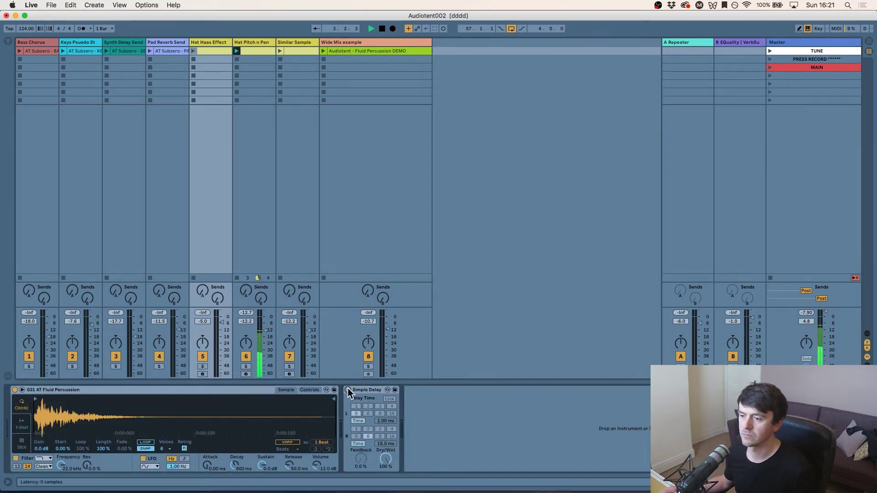
left_click(194, 51)
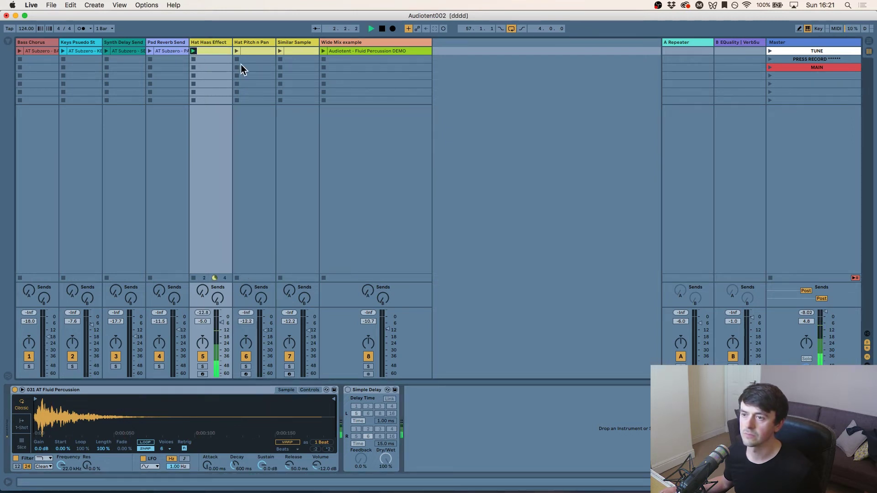
key("space")
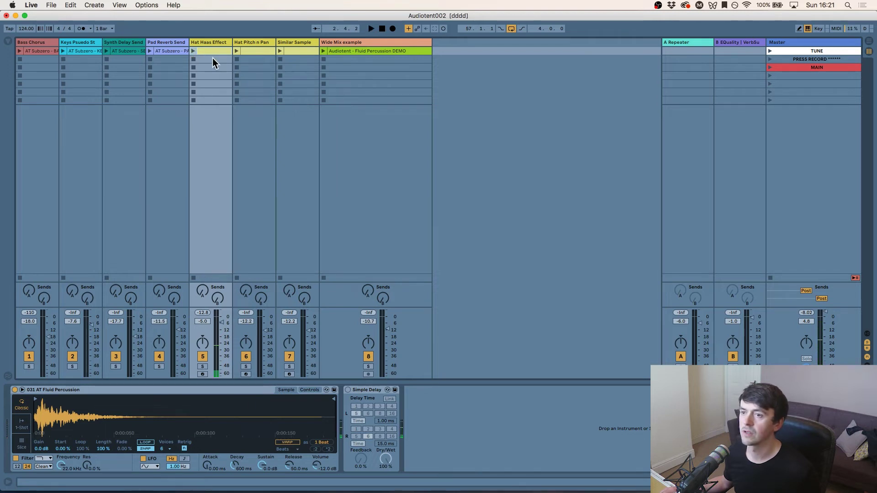
Step: Play the Hat Pitch n Pan clip, comparing it with the Master track's Mono device on and off, and stop playback
left_click(235, 51)
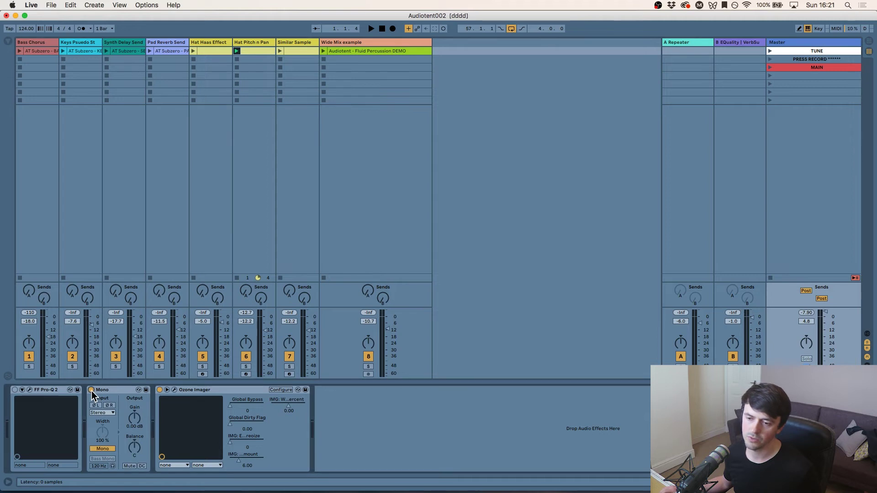
left_click(177, 209)
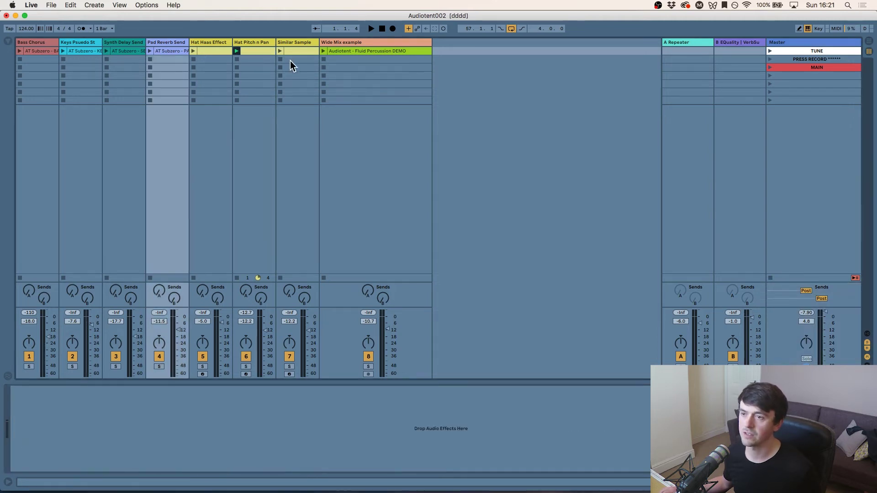
left_click(259, 44)
key("space")
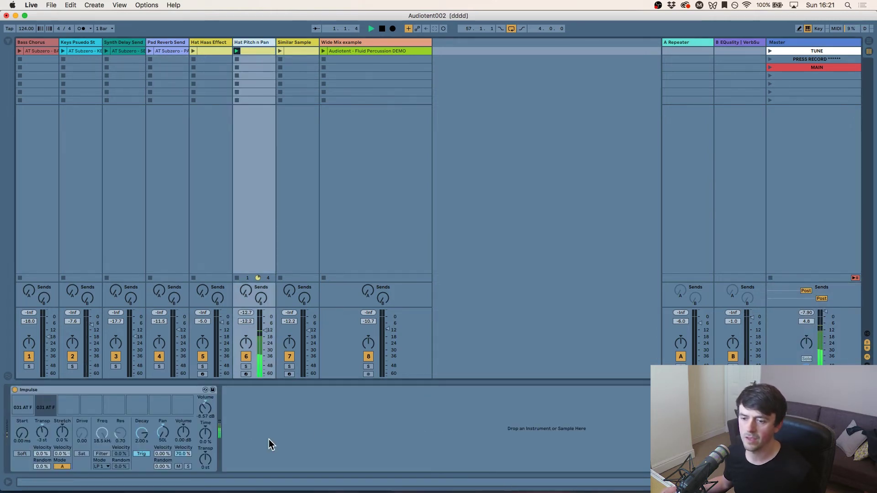
left_click(859, 51)
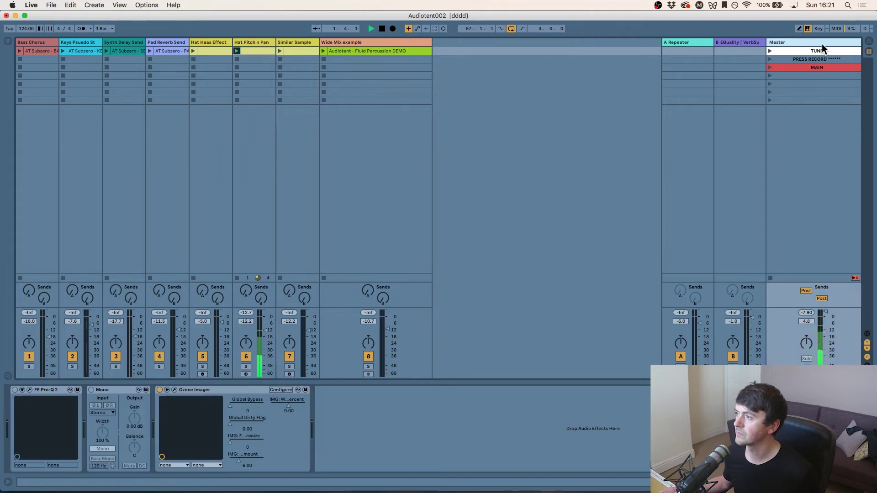
left_click(90, 390)
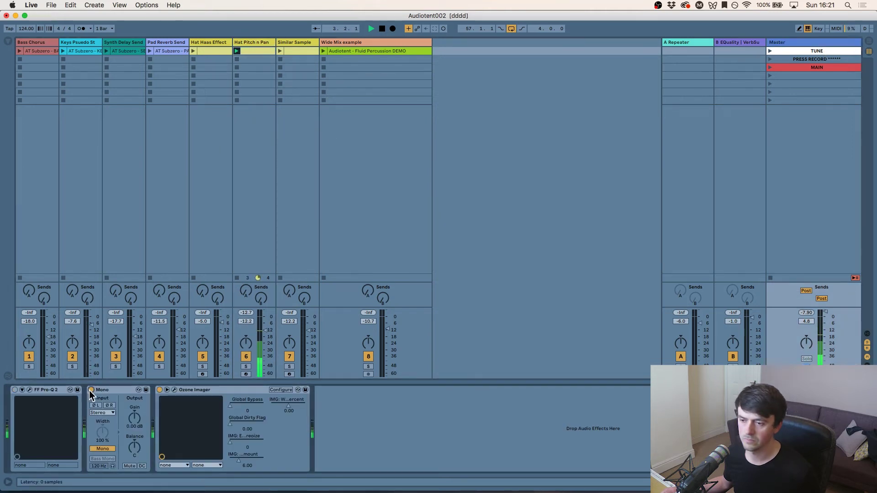
left_click(90, 390)
key("space")
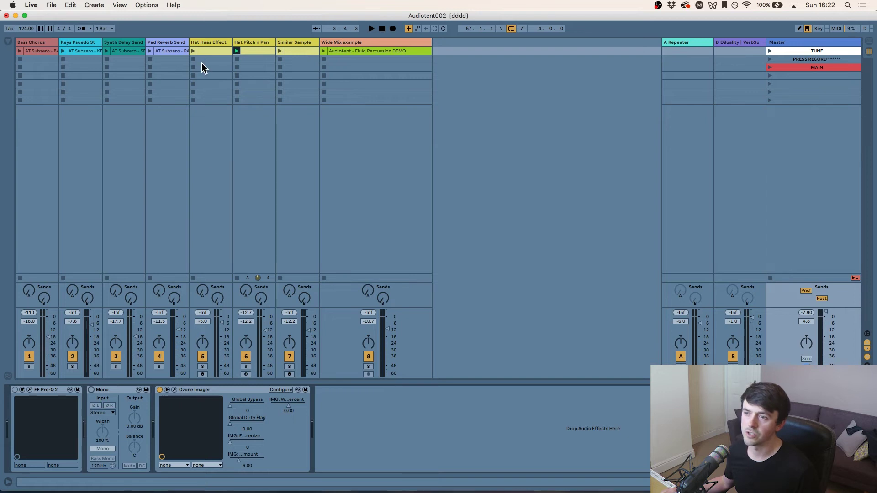
Step: Compare the hat tracks' devices and examine the two Impulse sample slots on the Similar Sample track
left_click(206, 43)
left_click(297, 41)
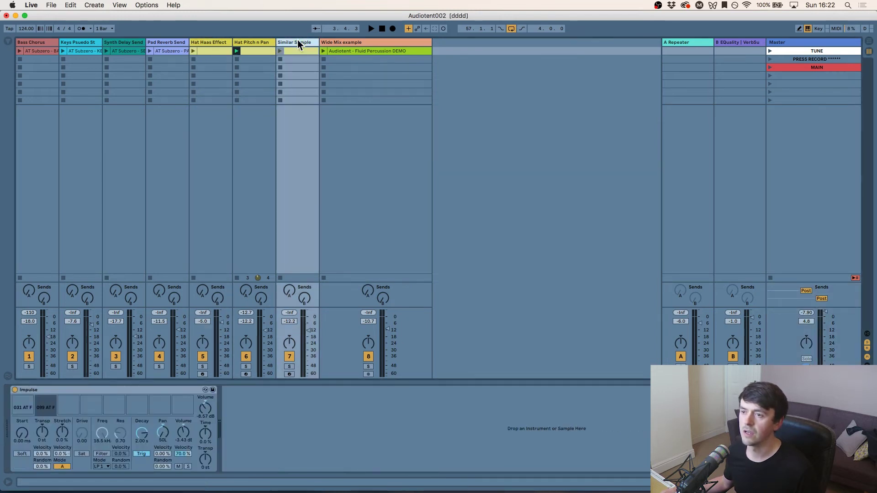
left_click(255, 43)
left_click(301, 41)
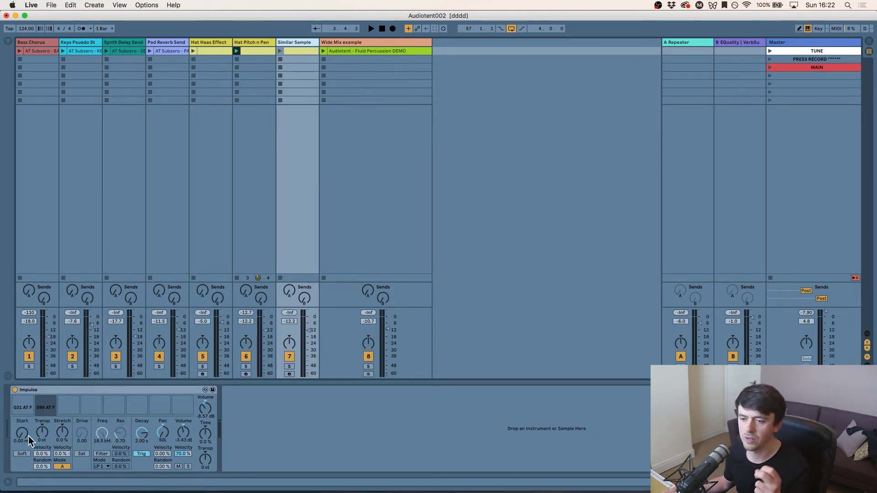
left_click(21, 407)
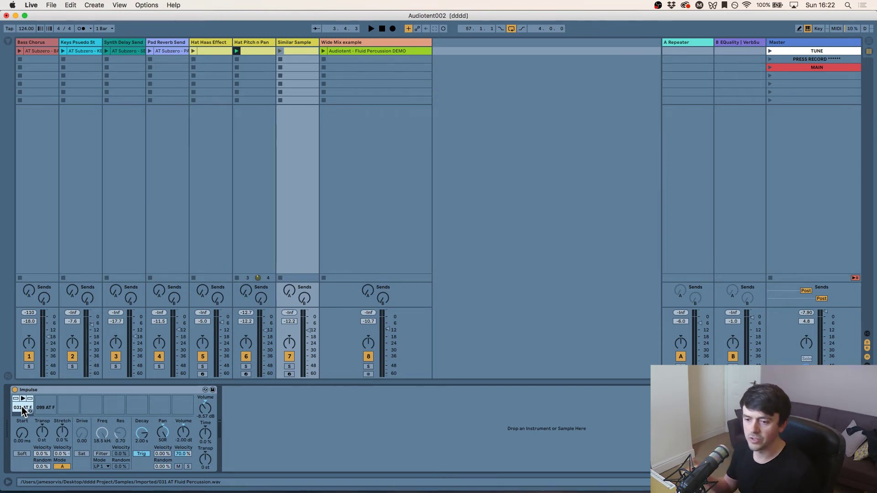
left_click(45, 407)
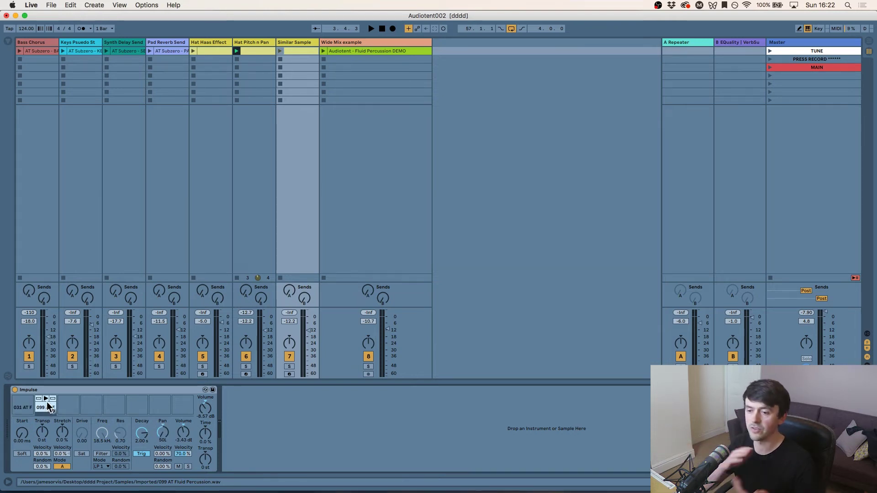
Step: Audition the 031 and 099 samples separately in Impulse, and play the Similar Sample clip to hear them together before stopping
left_click(21, 402)
left_click(22, 400)
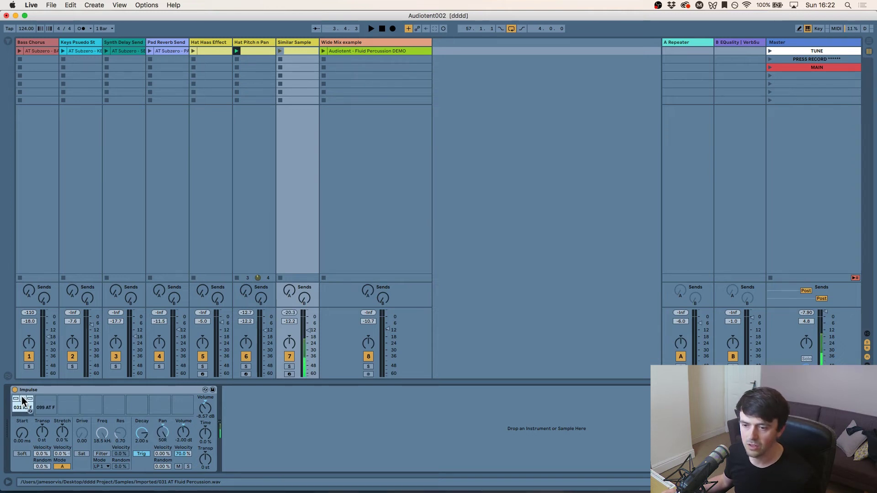
left_click(44, 405)
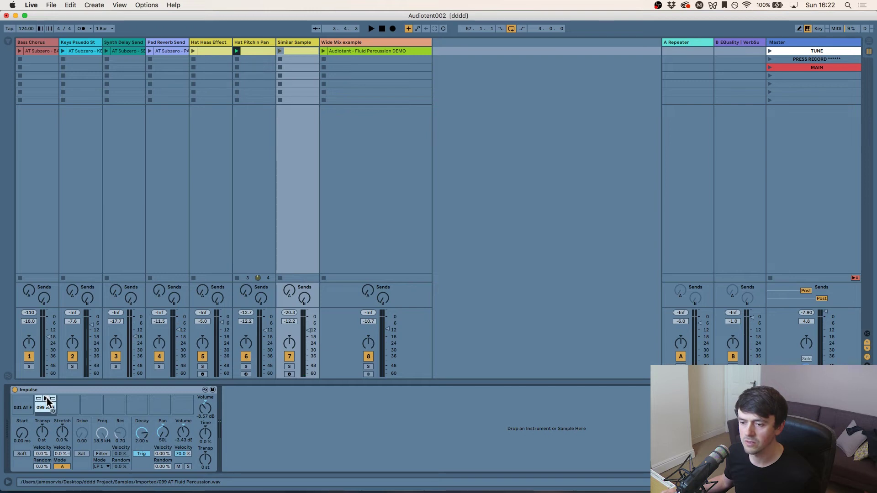
left_click(47, 399)
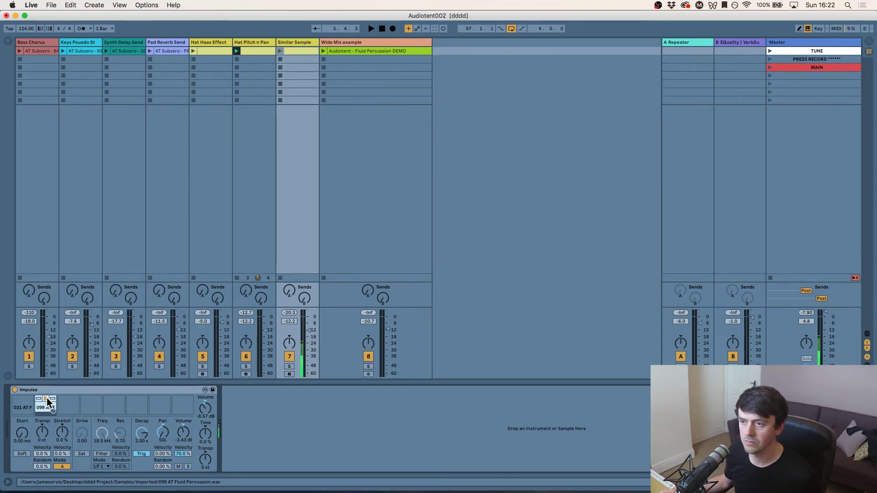
left_click(279, 50)
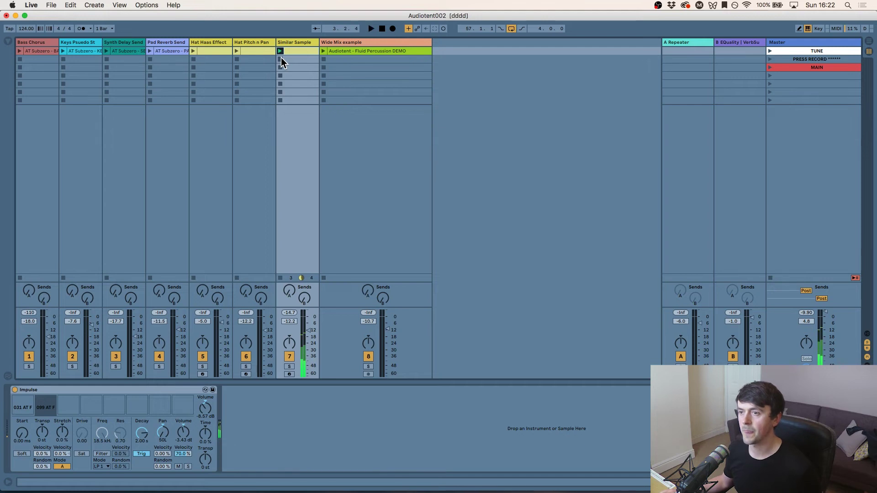
key("space")
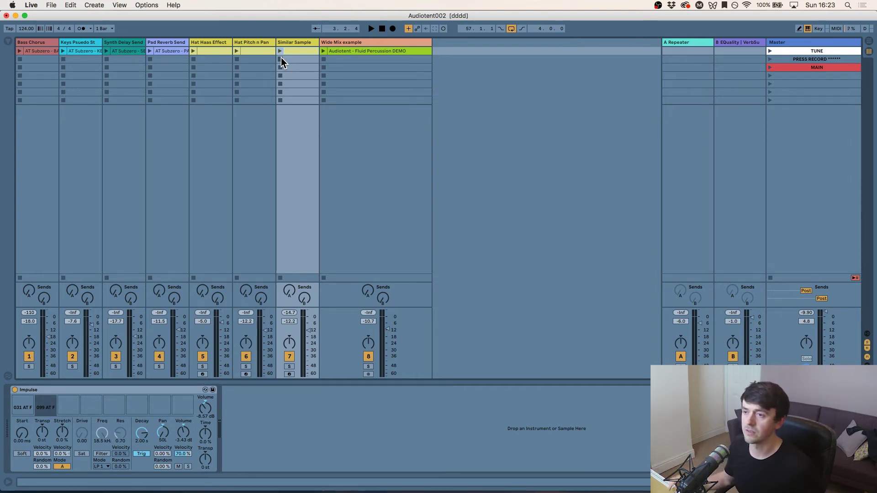
Step: Inspect the Fluid Percussion DEMO clip's waveform on the Wide Mix example track and return to the track's device chain
left_click(380, 41)
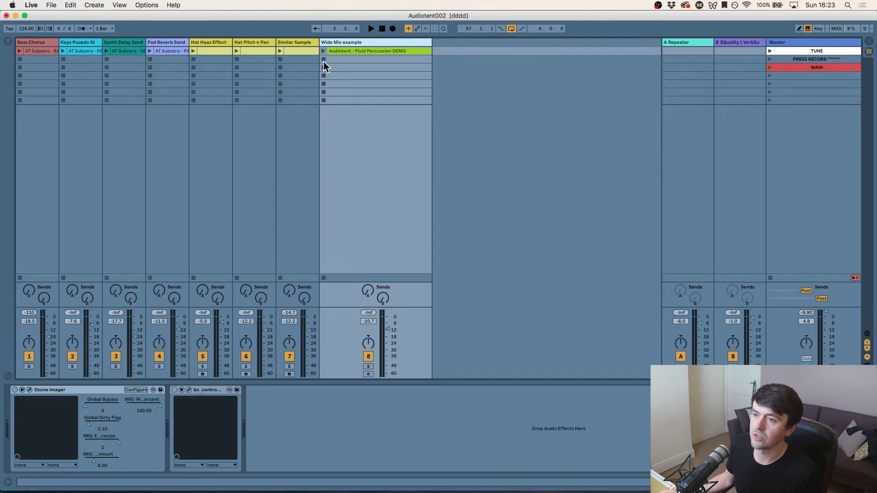
left_click(343, 49)
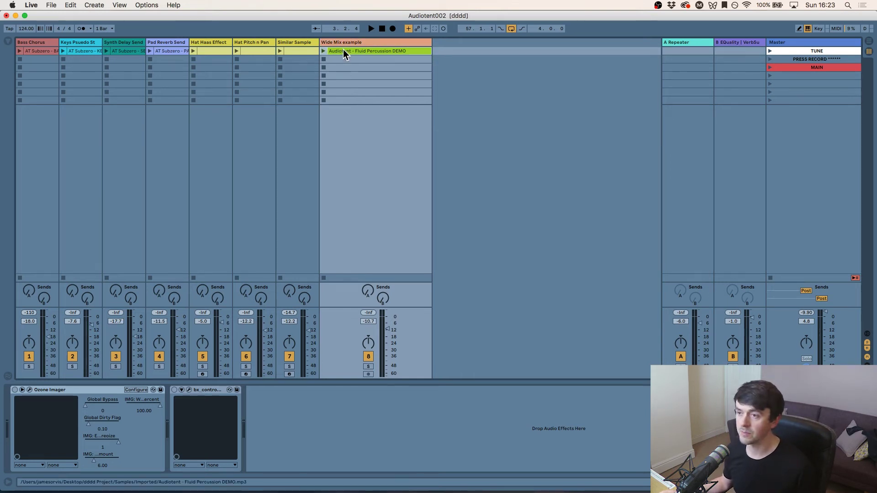
left_click(346, 41)
left_click(344, 48)
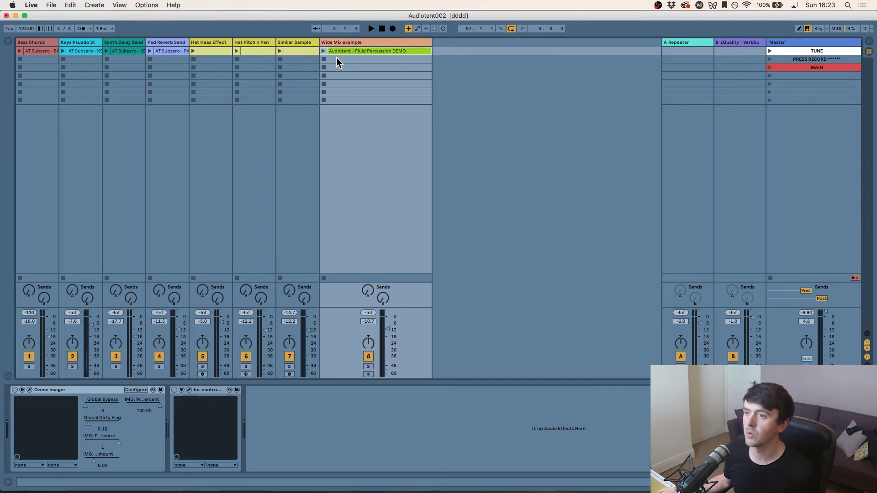
double_click(366, 51)
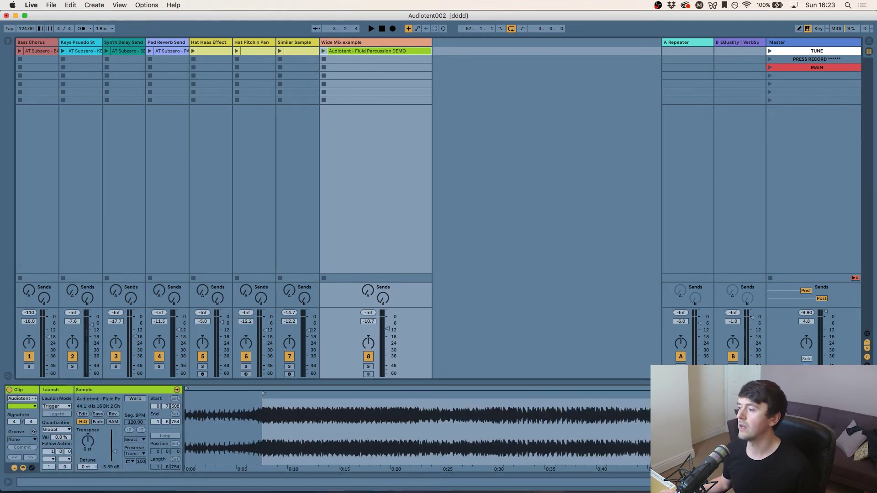
key("shift+Tab")
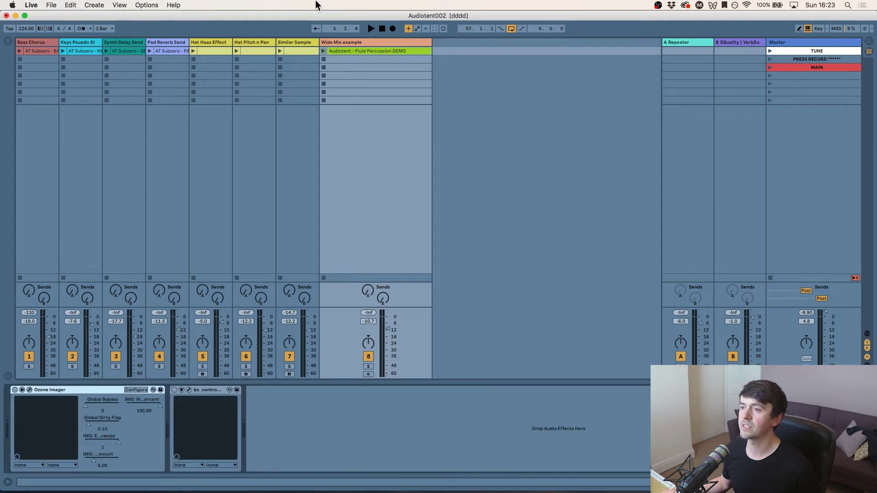
left_click(340, 43)
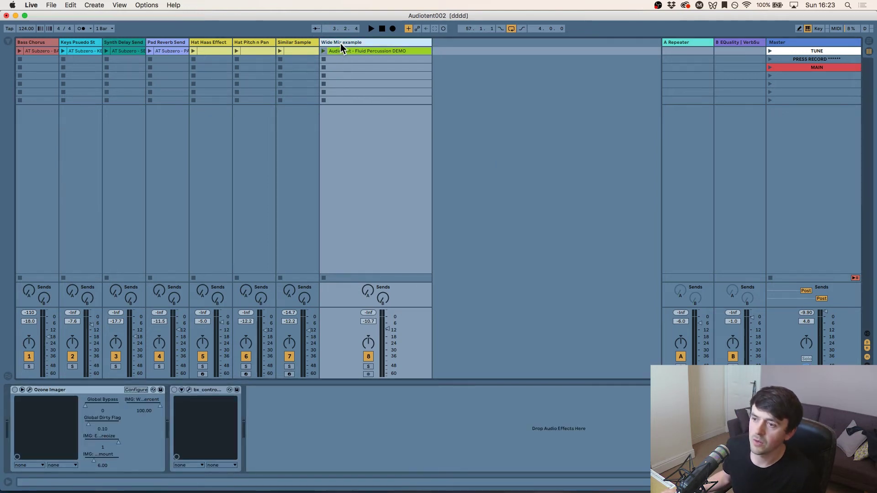
Step: Enable Ozone Imager on the Wide Mix example track, reset its Width to 0, and raise it to 100 while the clip plays
left_click(30, 389)
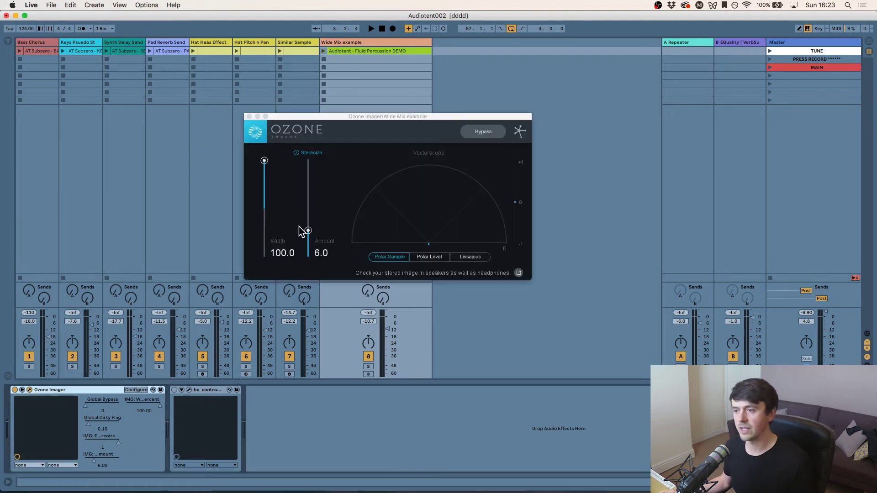
left_click(264, 160, "alt")
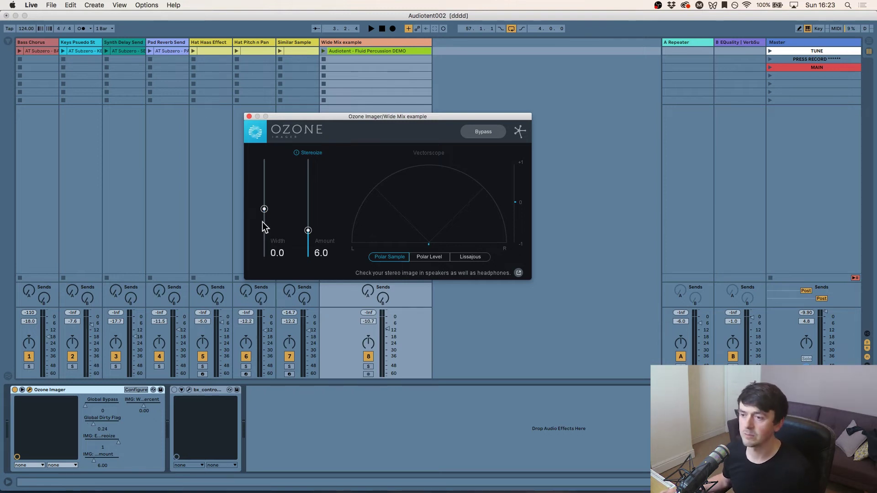
left_click(324, 50)
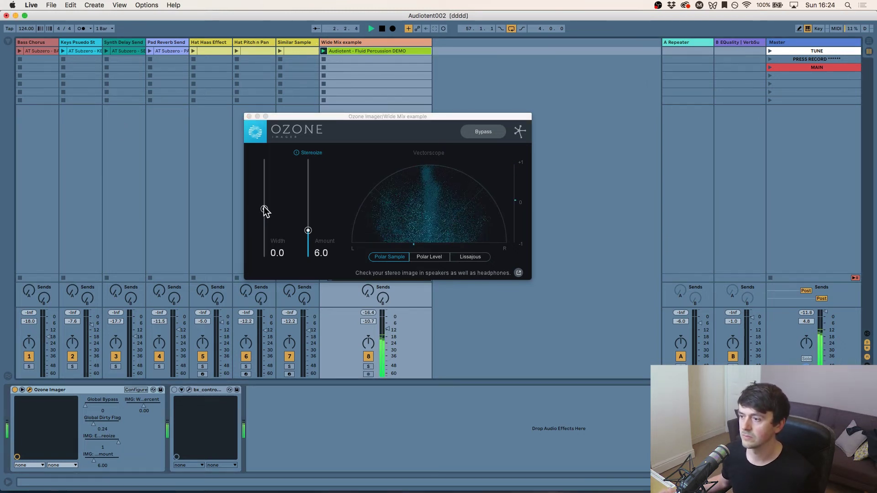
left_click_drag(263, 208, 266, 160)
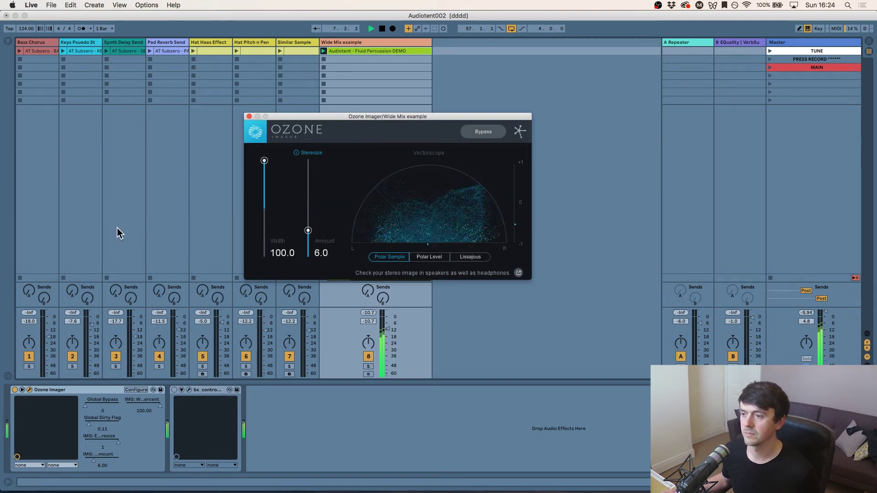
key("space")
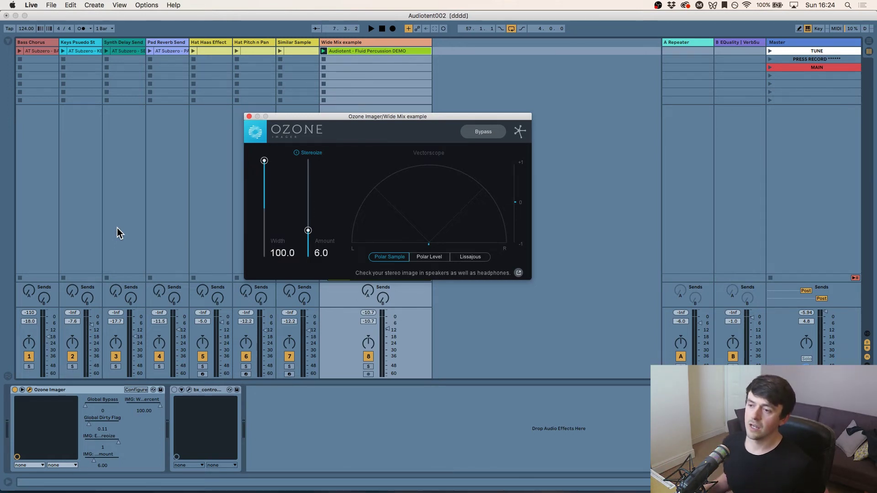
Step: Play the widened mix, compare it with the Master track's Mono device switched on, then stop playback and switch Mono off
left_click(590, 61)
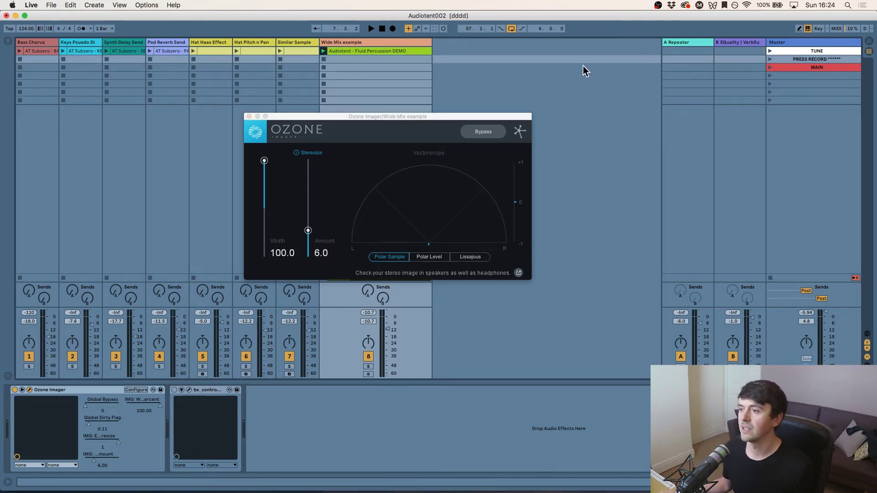
left_click(583, 66)
left_click(374, 40)
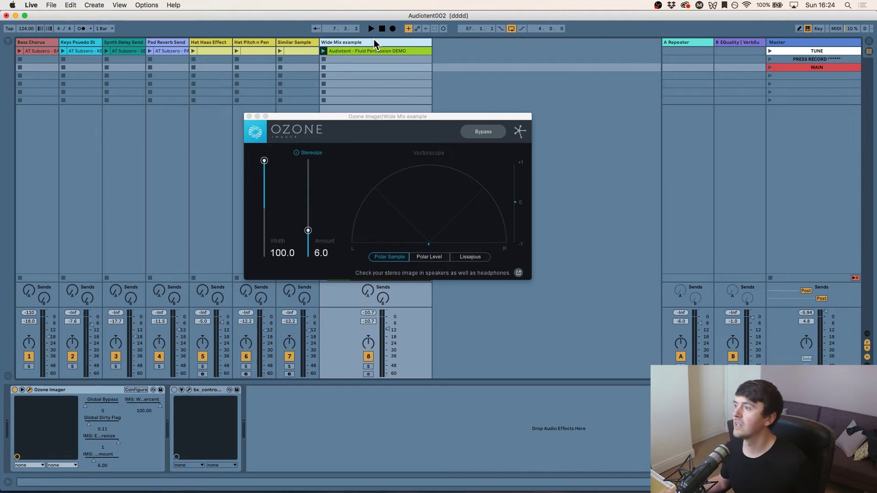
left_click(804, 42)
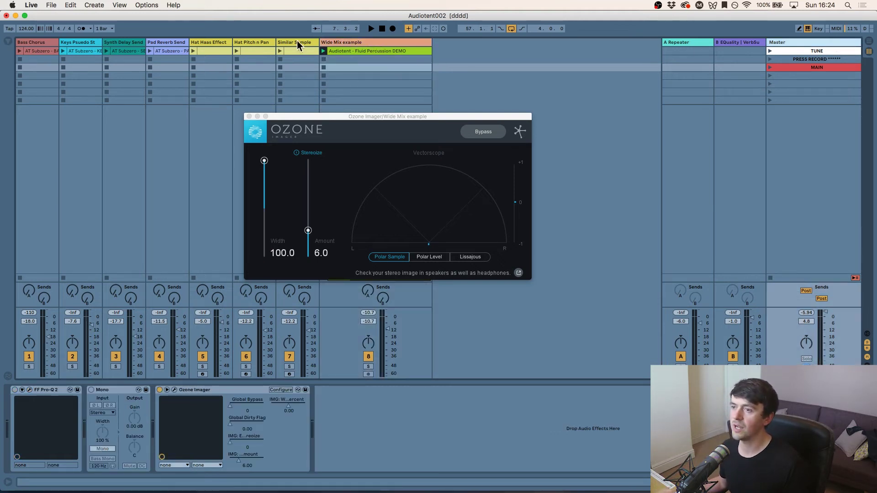
left_click(339, 40)
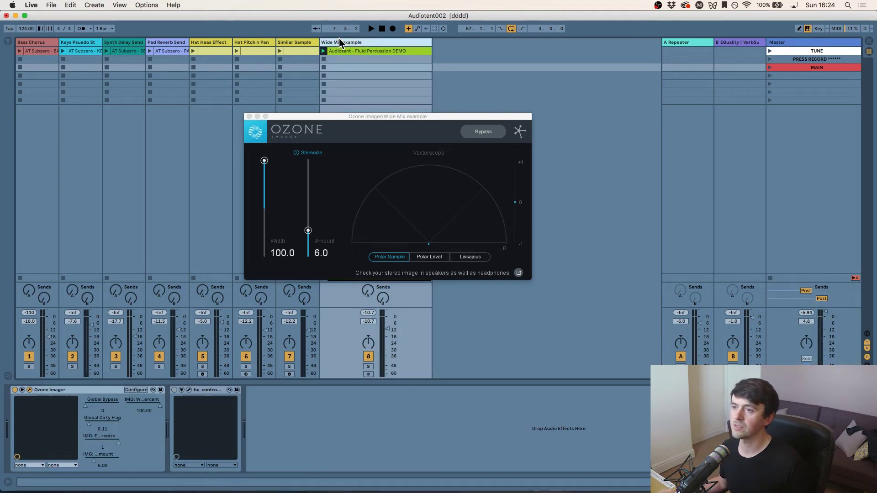
left_click(809, 39)
key("space")
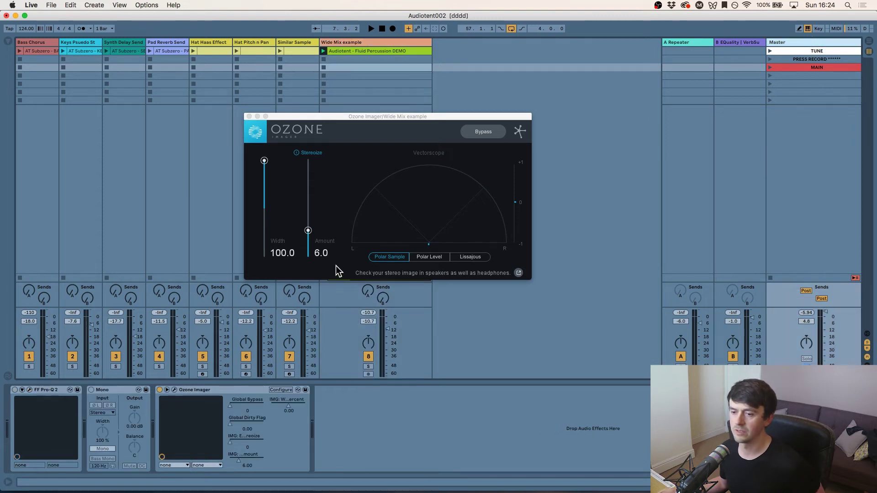
left_click(91, 391)
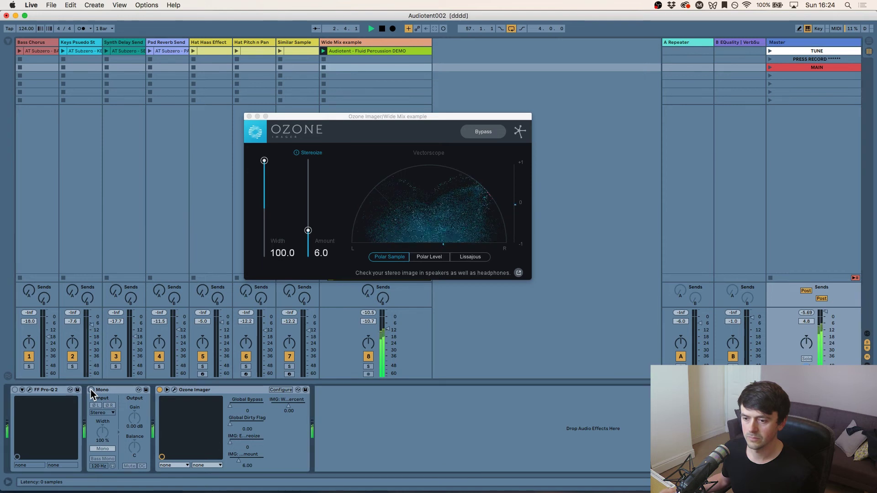
key("space")
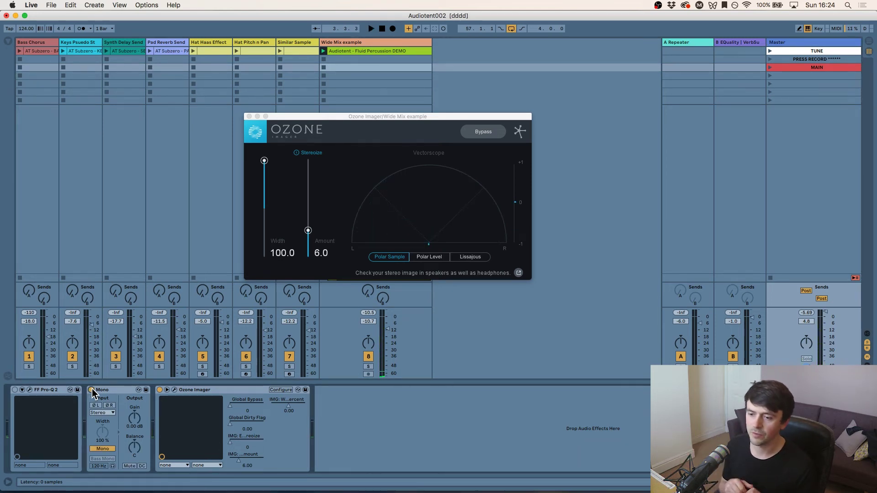
left_click(90, 391)
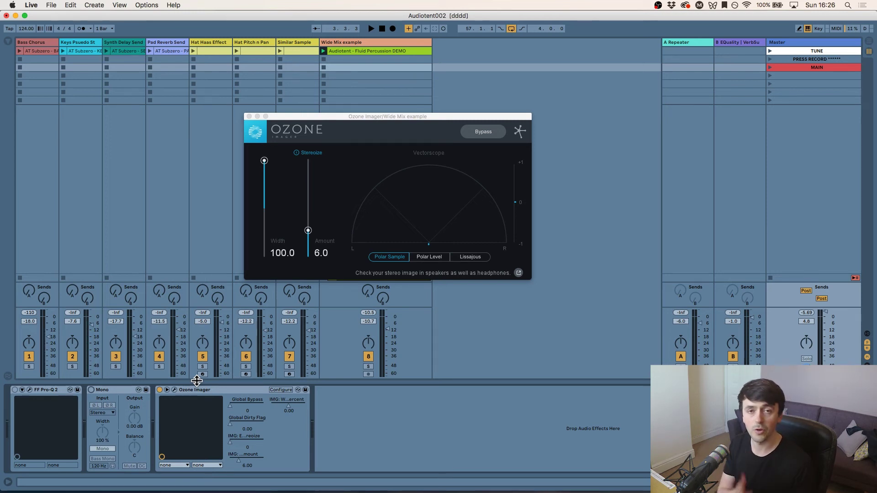
Step: Open the bx_control V2 window on the Wide Mix example track, close the Ozone Imager window, and reposition bx_control V2
left_click(386, 75)
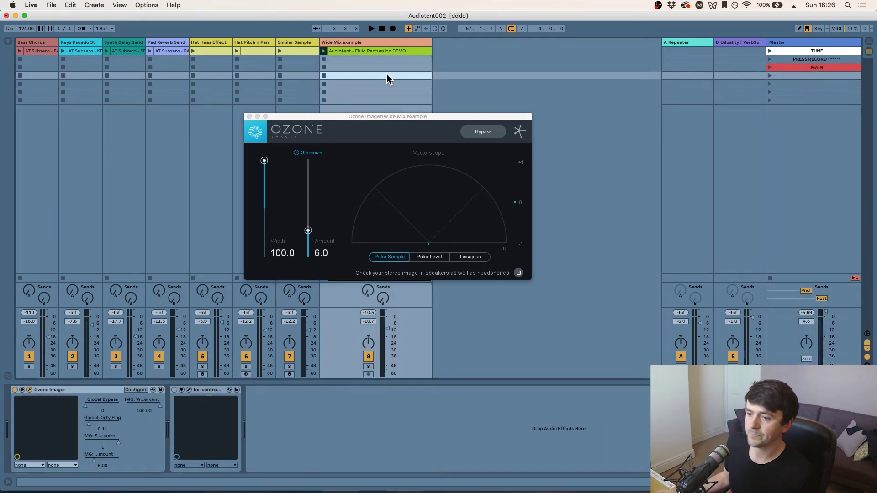
left_click(342, 40)
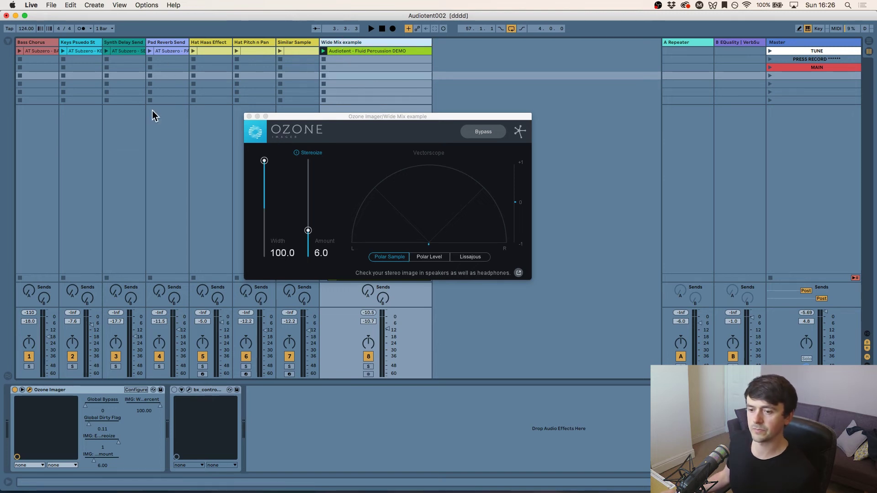
left_click(800, 44)
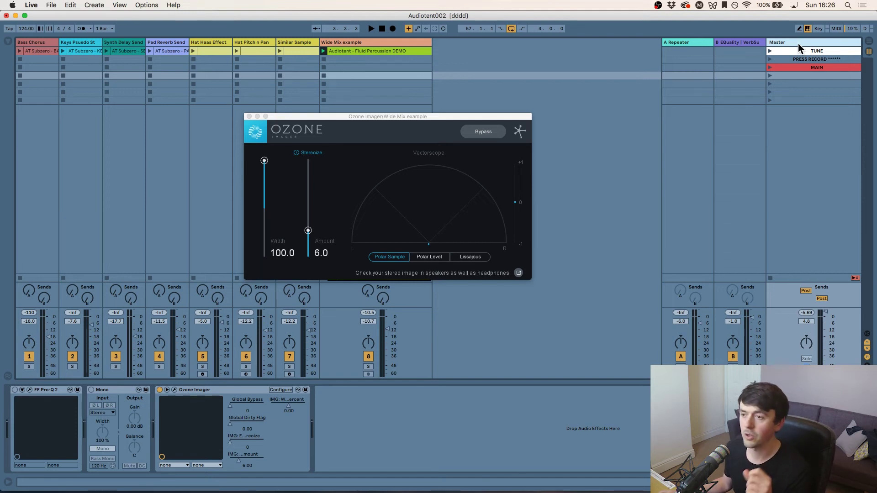
left_click(350, 43)
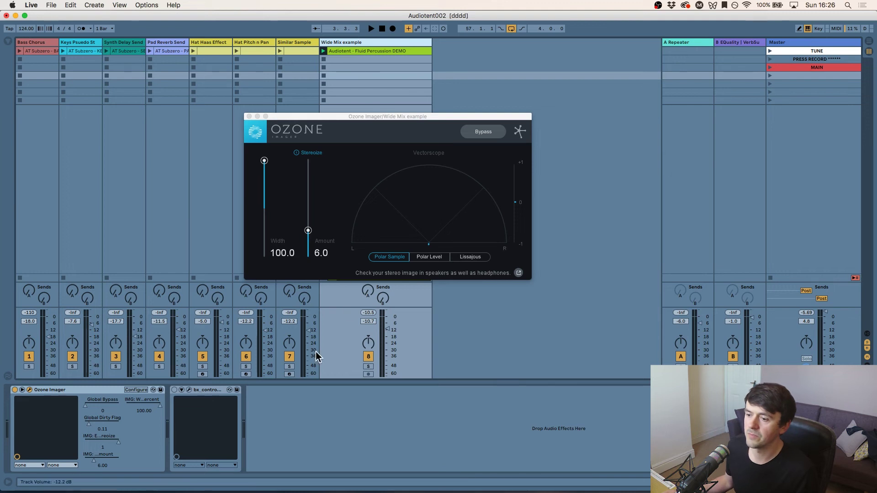
left_click(305, 411)
left_click(188, 391)
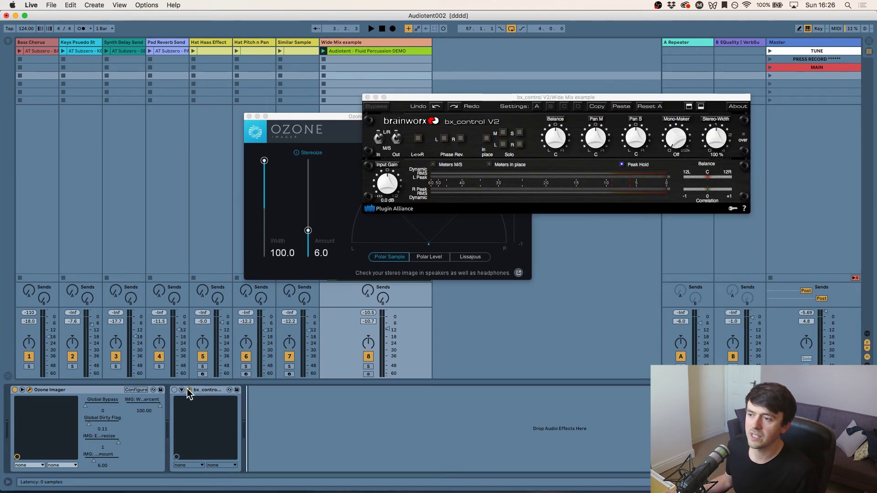
left_click(249, 117)
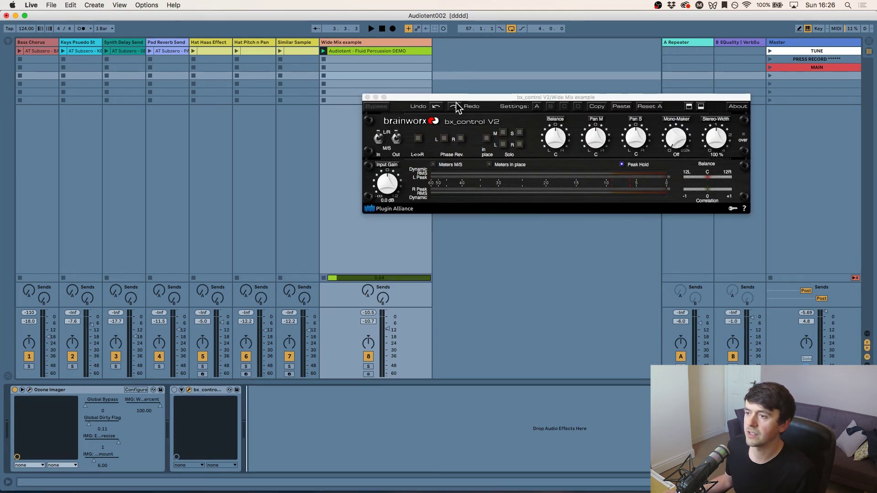
left_click_drag(457, 97, 312, 110)
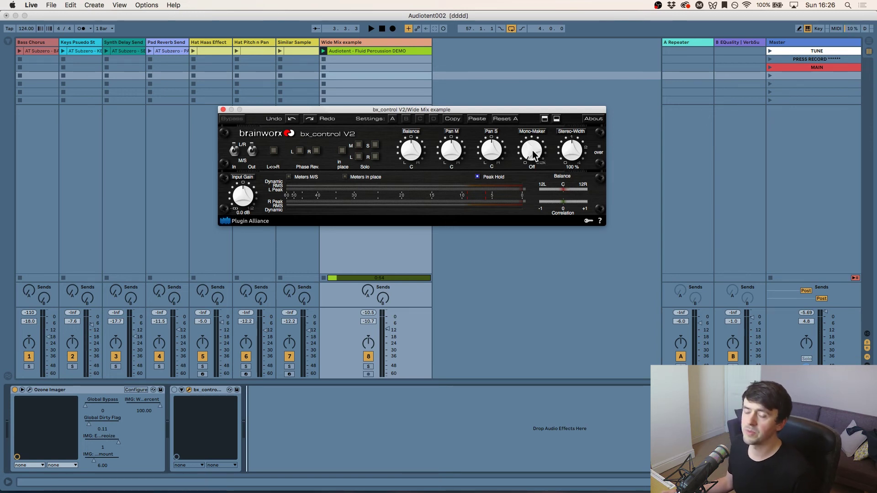
Step: Try bx_control V2's Mono-Maker at 271 Hz and 185 Hz, and return it to Off
left_click_drag(534, 155, 534, 136)
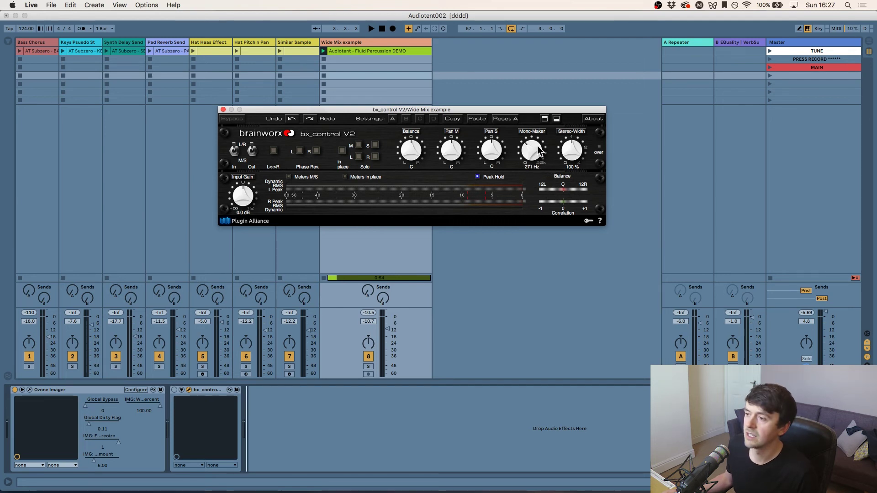
mouse_move(540, 151)
left_mouse_down()
mouse_move(529, 221)
mouse_move(525, 130)
mouse_move(530, 149)
left_mouse_up()
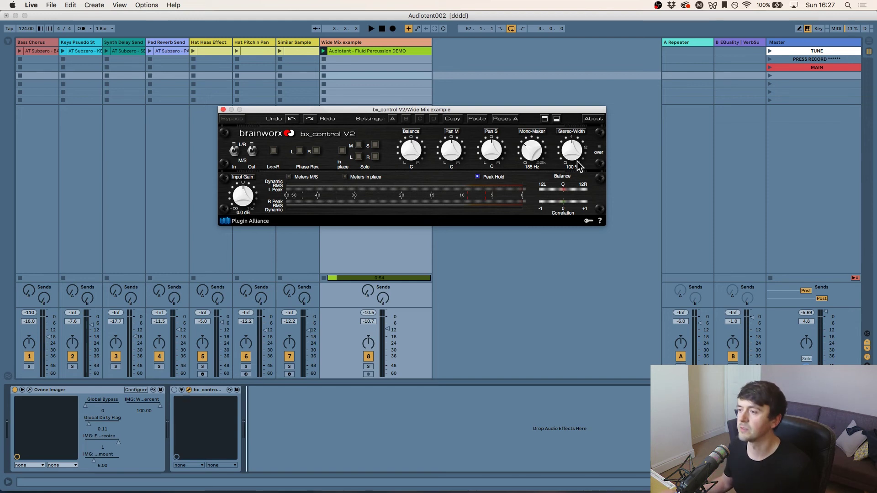
left_click_drag(534, 151, 534, 192)
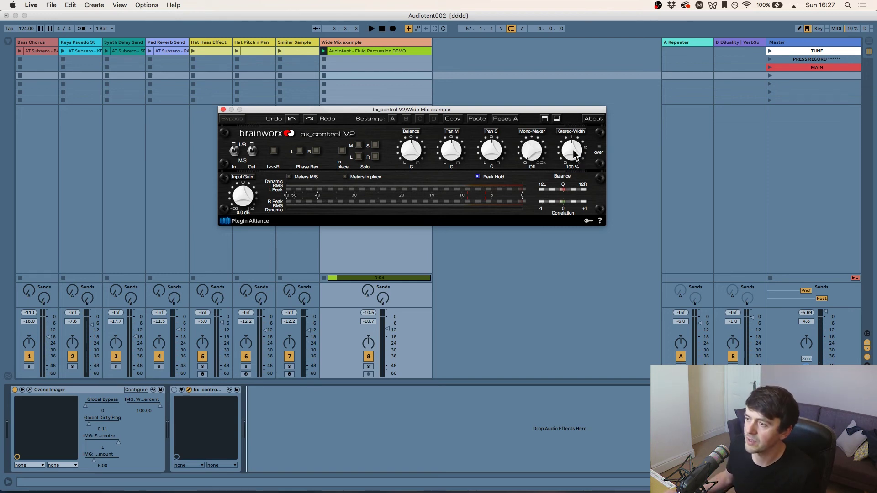
Step: Turn bx_control V2's Stereo-Width down to Mono, and briefly reopen Ozone Imager to review its settings
left_click_drag(572, 151, 572, 190)
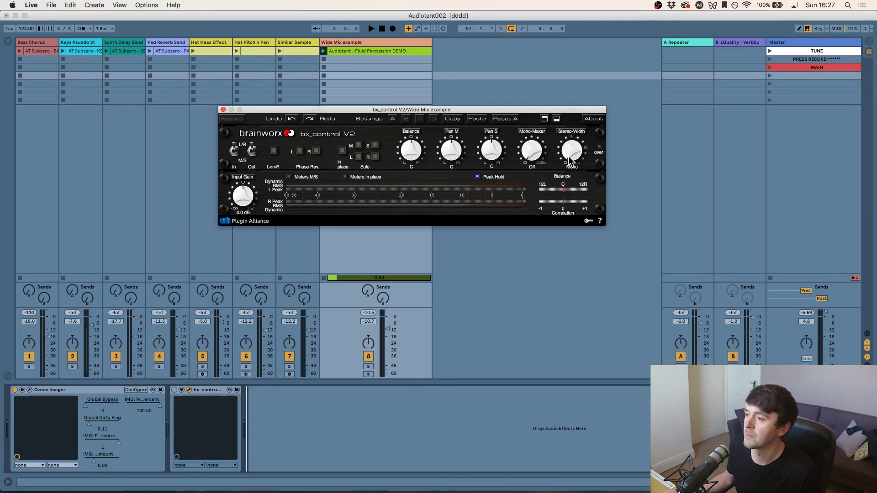
left_click_drag(555, 107, 555, 104)
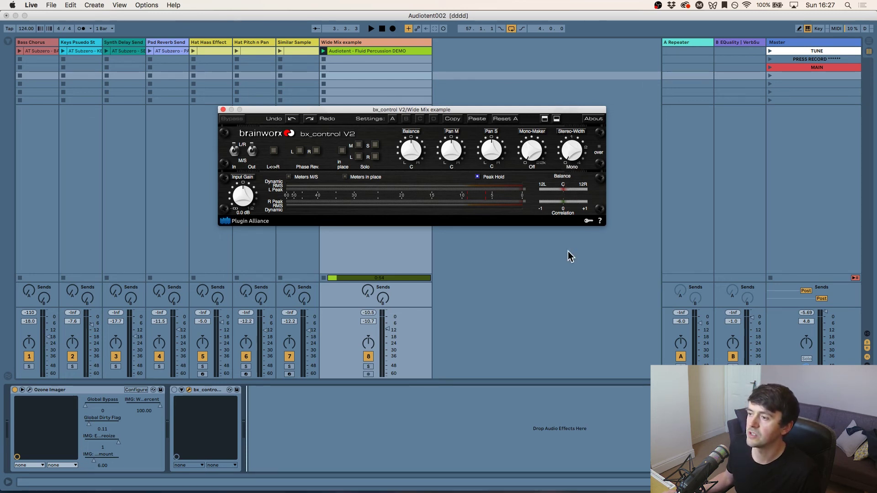
left_click(49, 402)
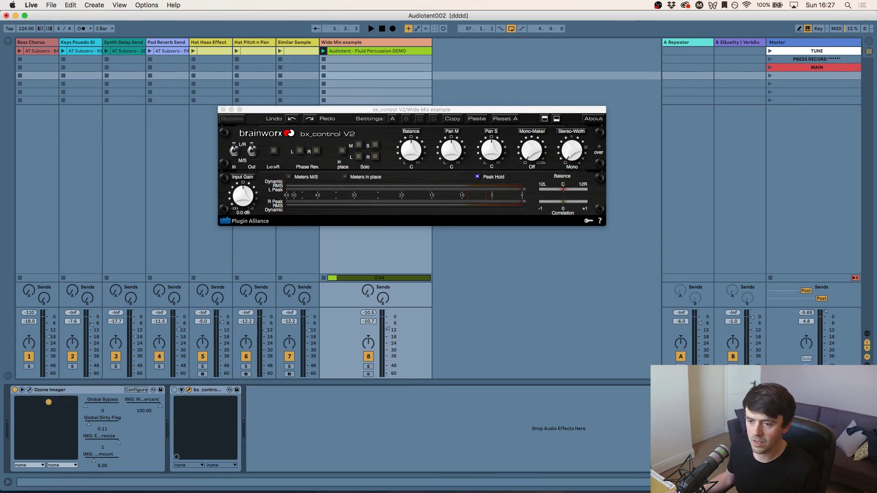
left_click(29, 390)
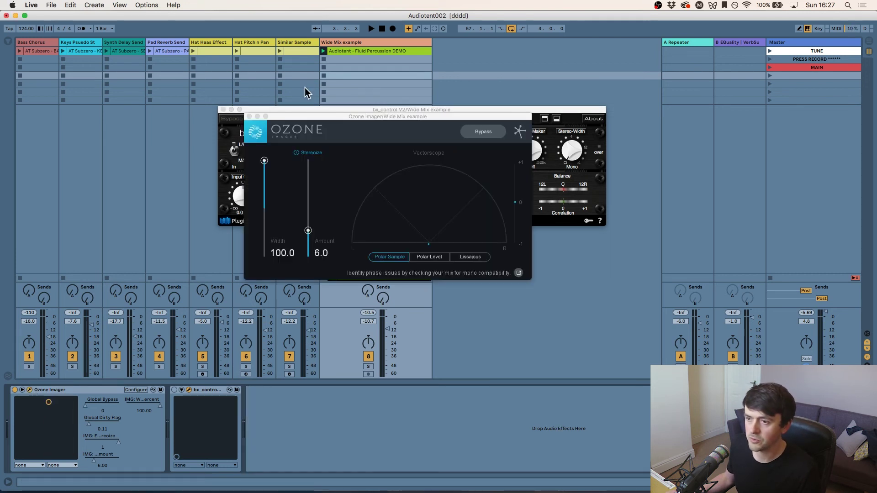
left_click_drag(262, 118, 56, 167)
left_click(44, 166)
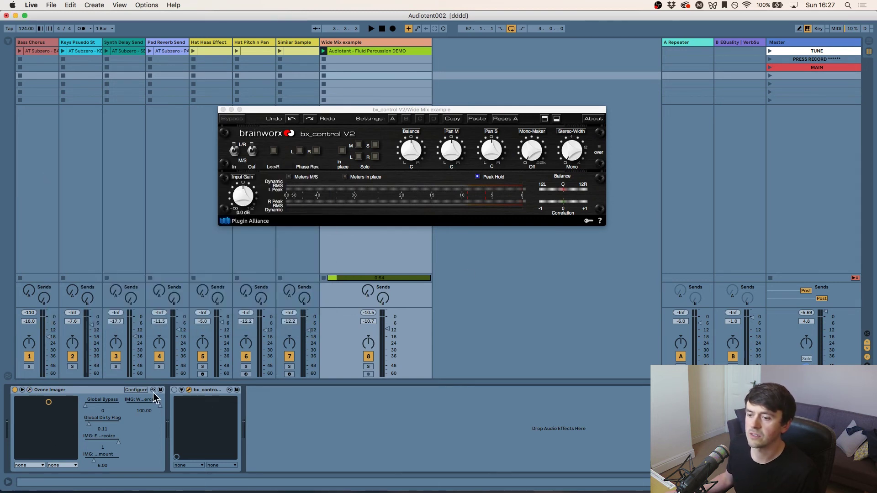
Step: Enable bx_control V2 and raise its Stereo-Width to 55 % while the mix plays
left_click(174, 390)
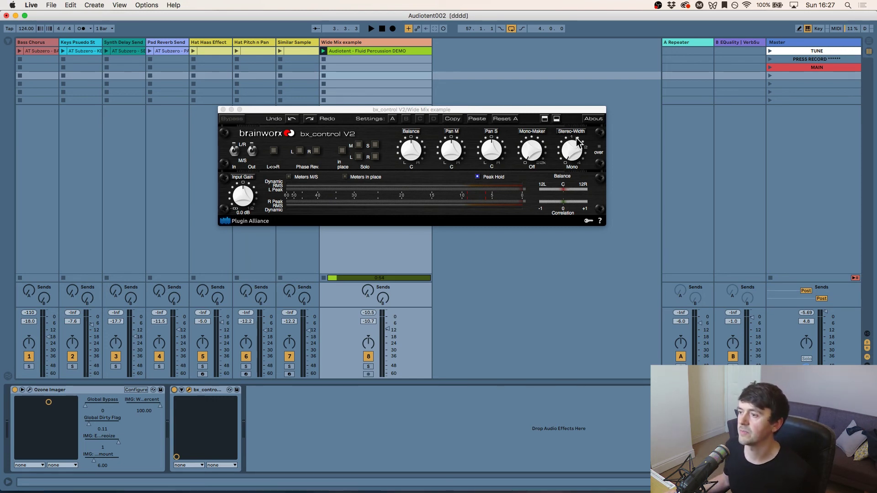
left_click(573, 154)
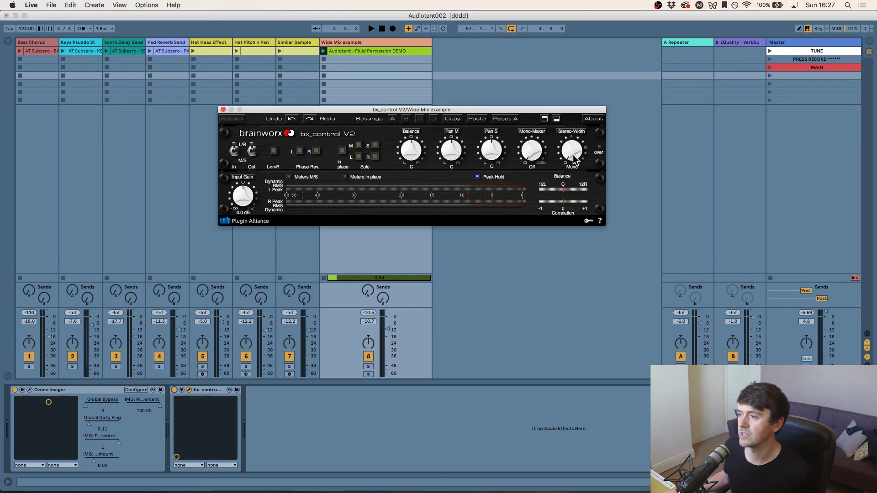
key("space")
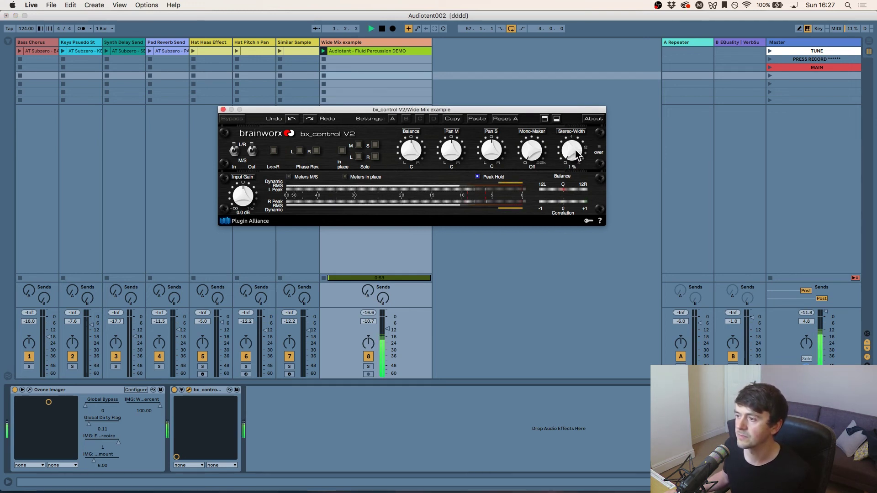
mouse_move(575, 149)
left_mouse_down()
mouse_move(573, 131)
mouse_move(580, 135)
left_mouse_up()
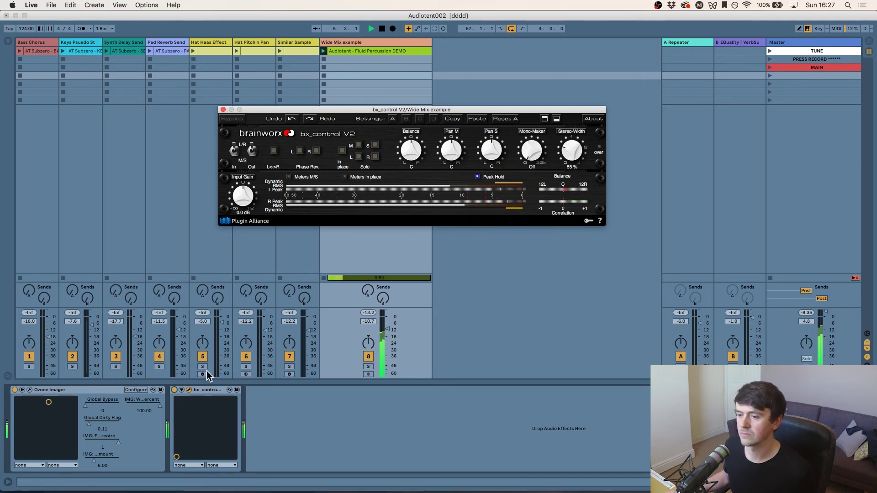
Step: Compare the playing mix with the Master track's Mono device on and off, and stop playback
left_click(797, 53)
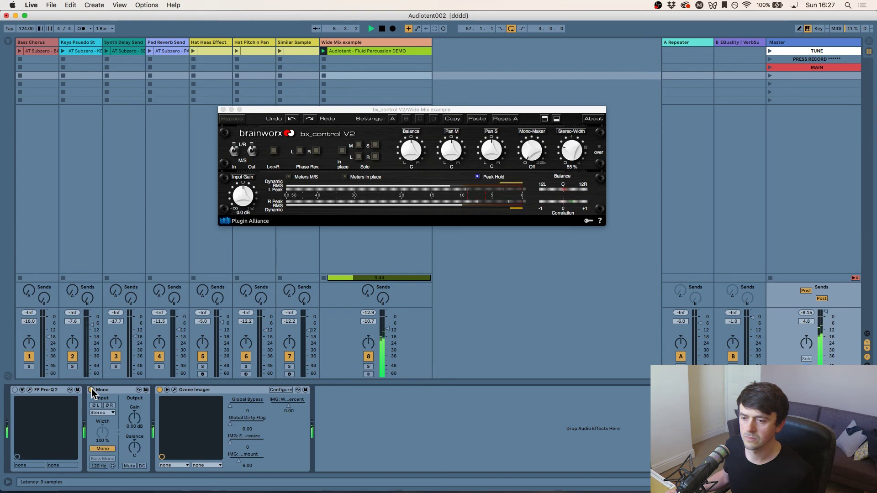
key("space")
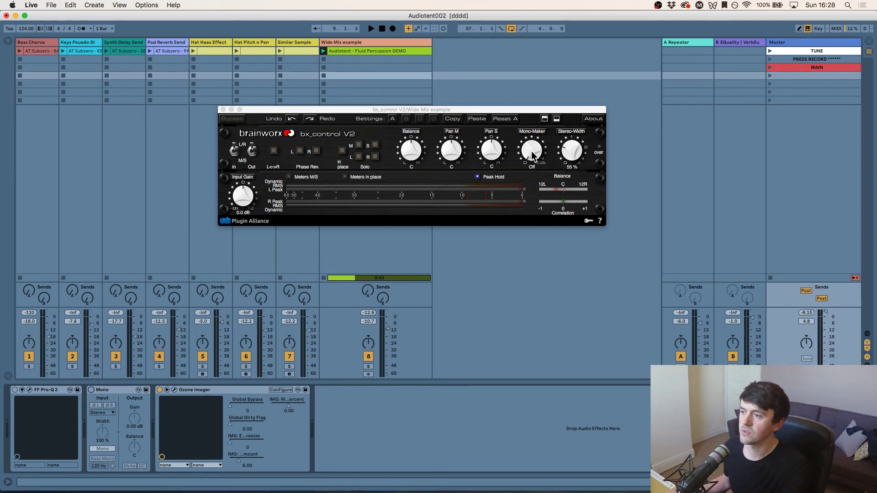
scroll(528, 151, "up", 1)
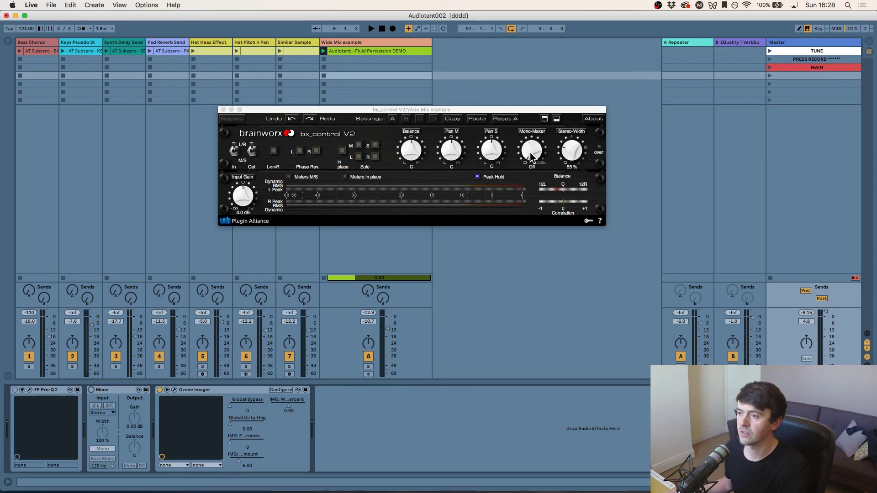
Step: Set bx_control V2's Mono-Maker to 260 Hz and check the playing mix with the Master track's Mono device on and off
left_click_drag(529, 138, 532, 130)
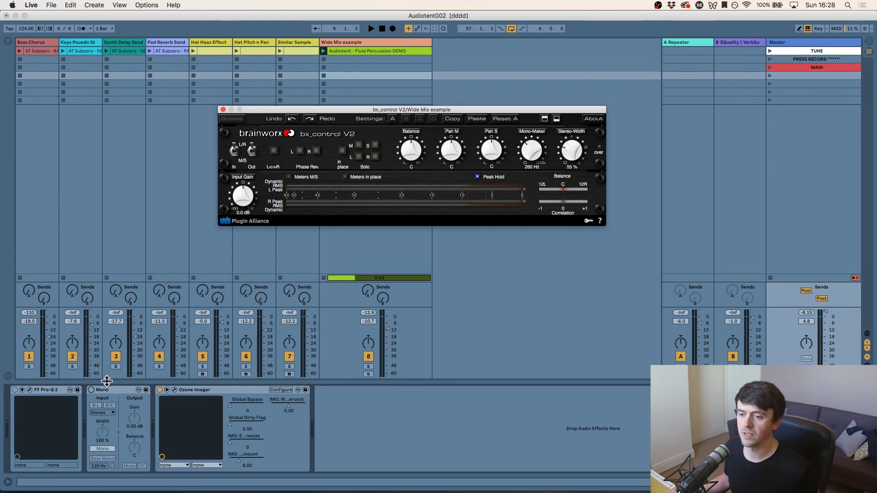
key("space")
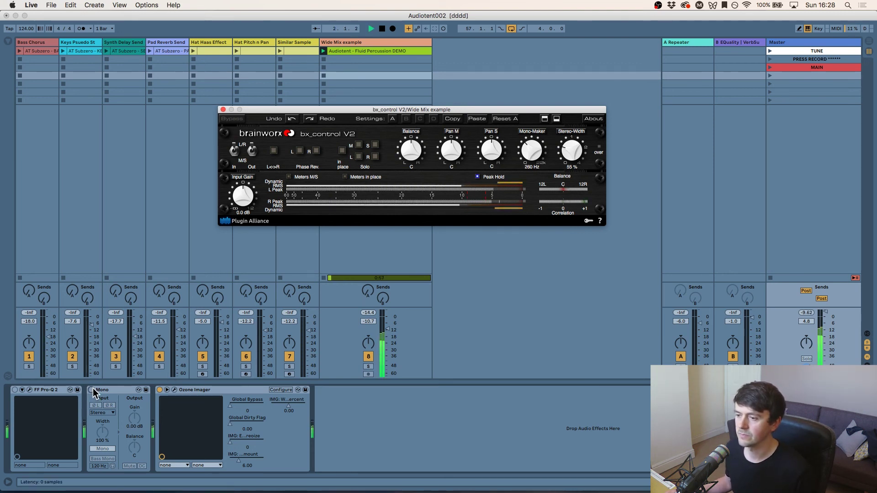
left_click(92, 390)
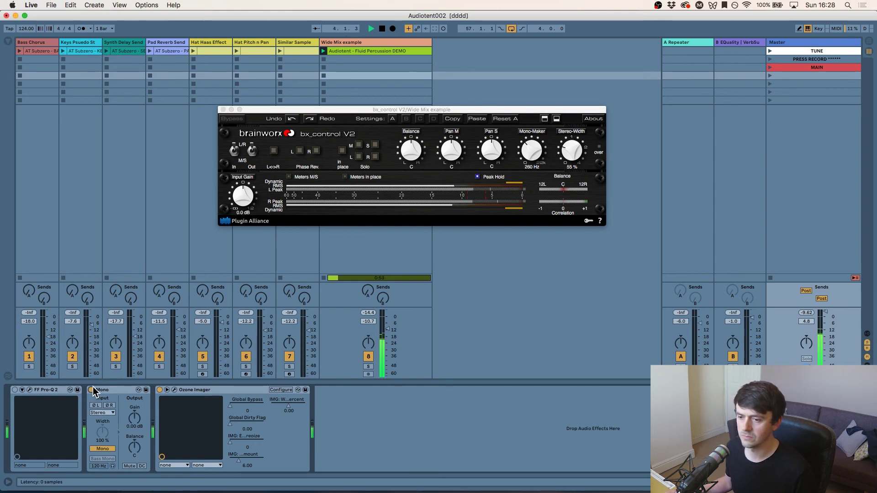
left_click(92, 390)
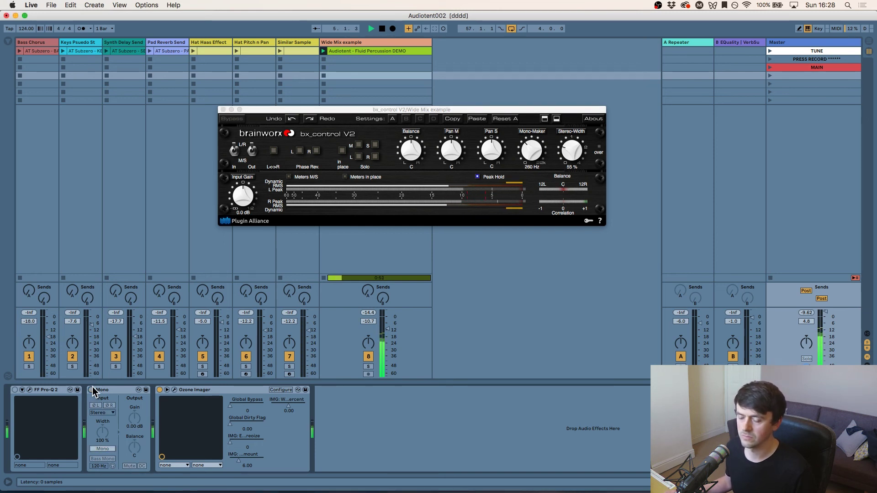
key("space")
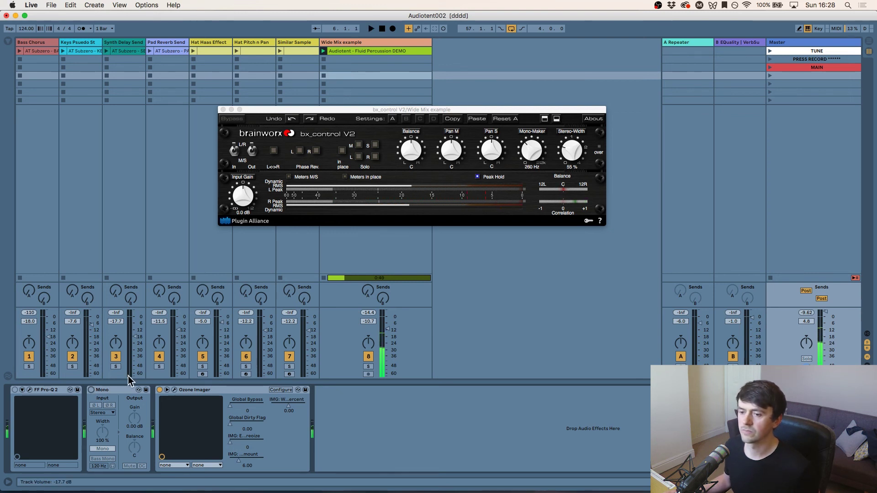
Step: Disable bx_control V2 on the Wide Mix example track and compare the uncorrected mix in stereo and mono through the Master's Mono device
left_click(349, 41)
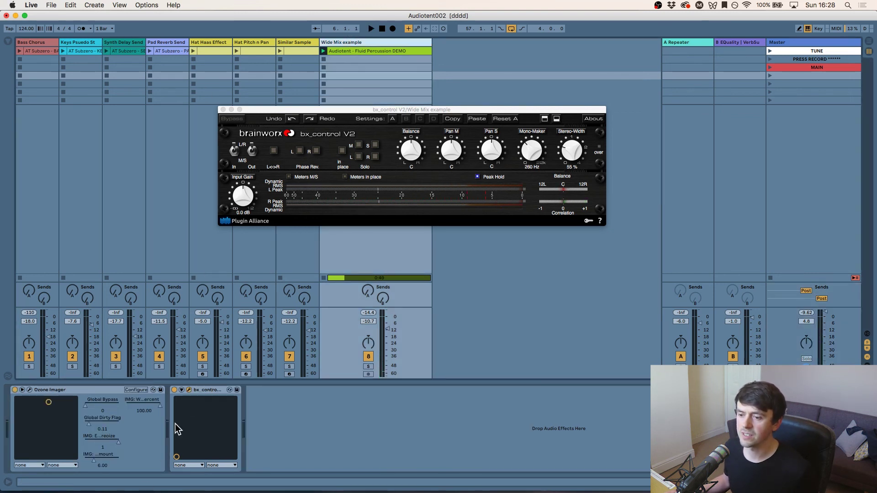
left_click(174, 390)
left_click(803, 39)
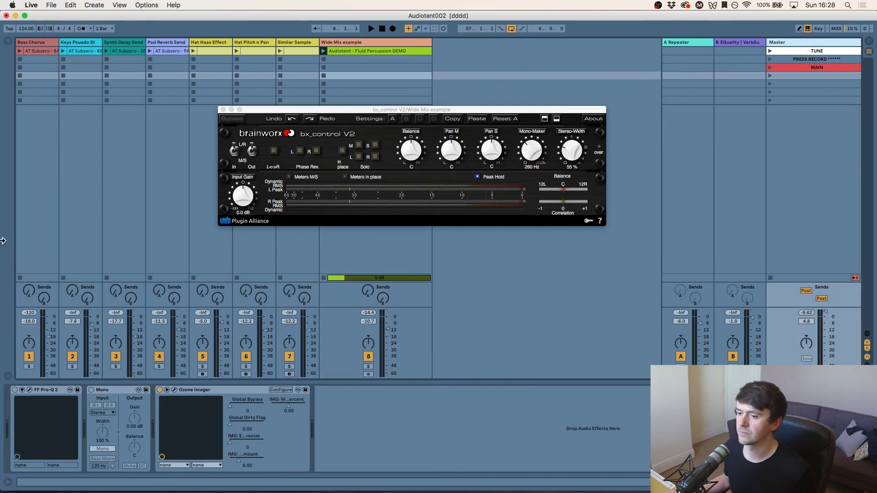
key("space")
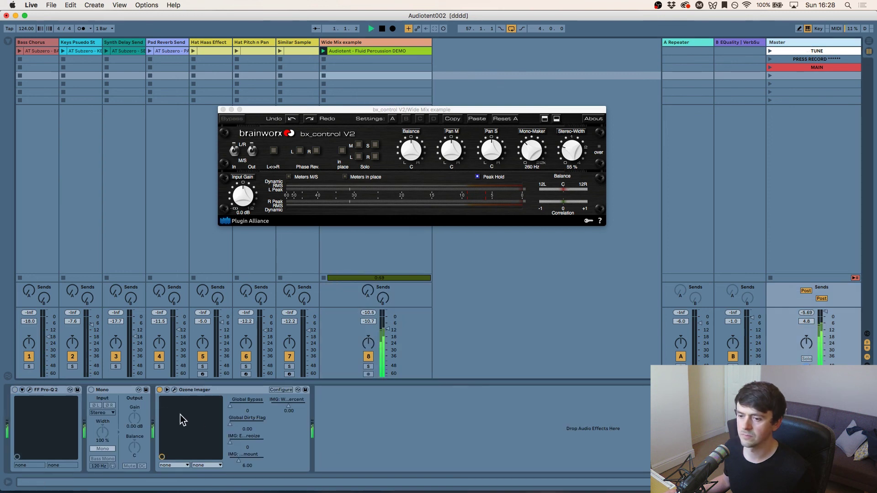
left_click(91, 391)
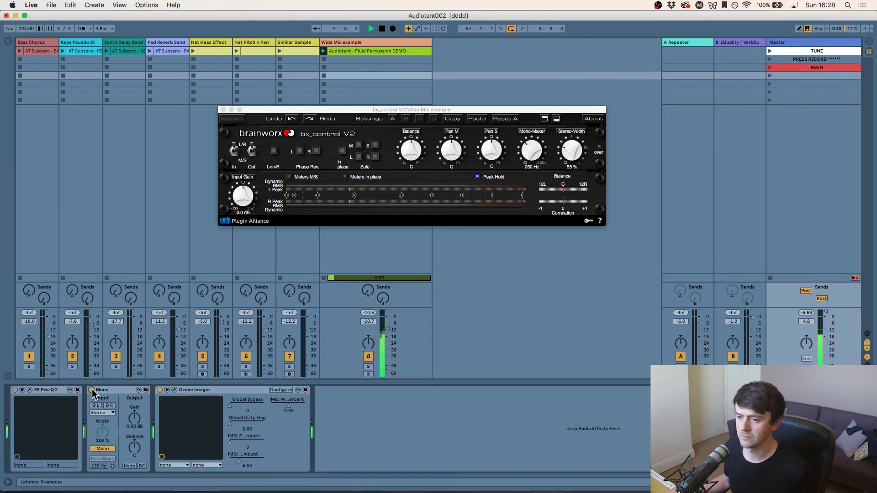
left_click(92, 390)
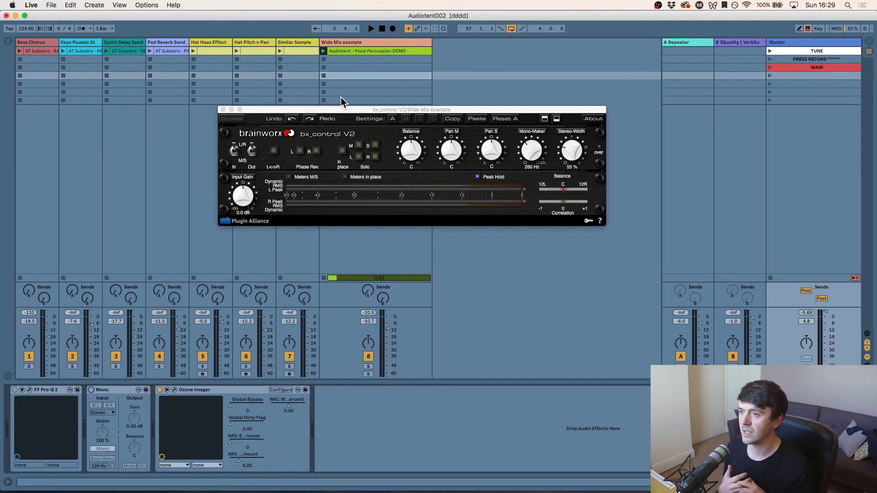
left_click(339, 60)
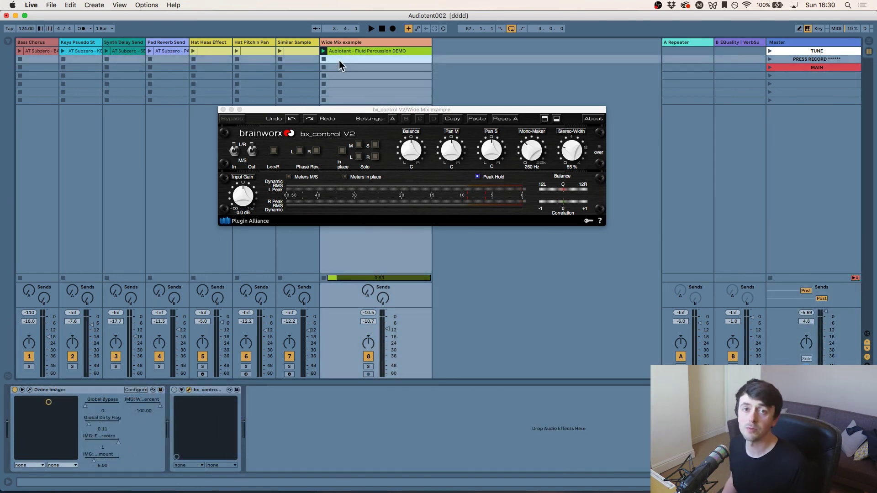